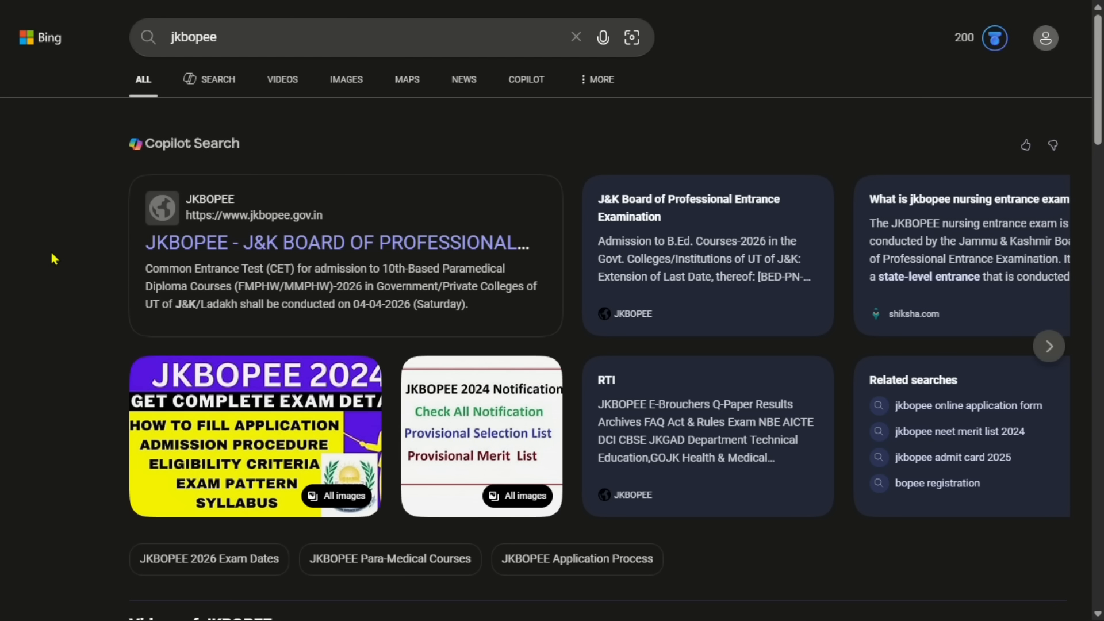
Open the official JKBOPEE website from the 'jkbopee' search results
click(722, 103)
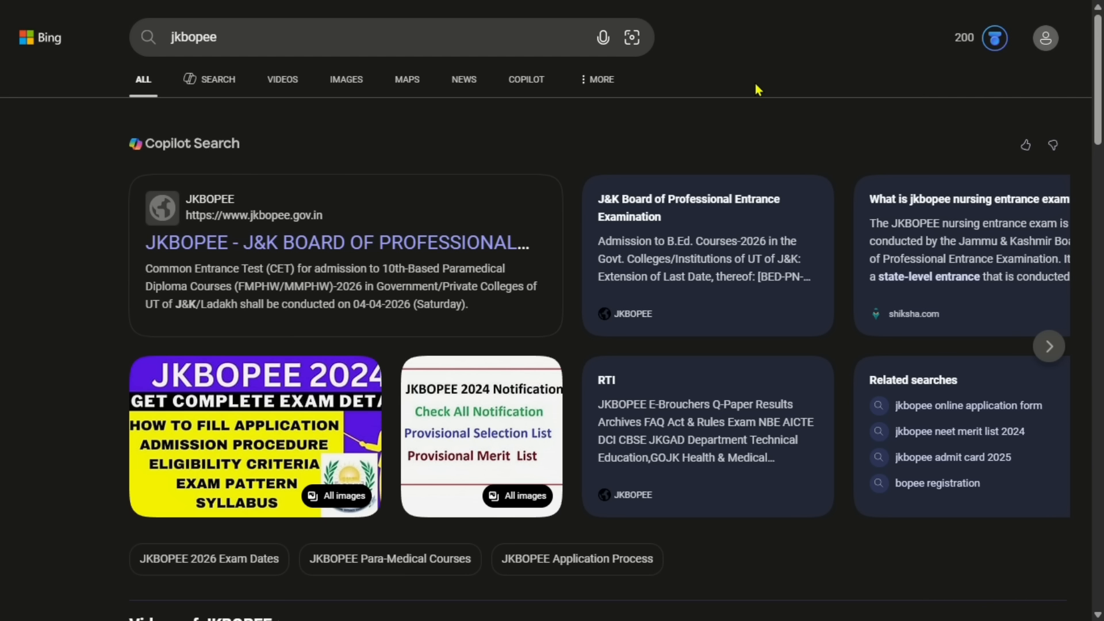
drag(254, 41, 143, 47)
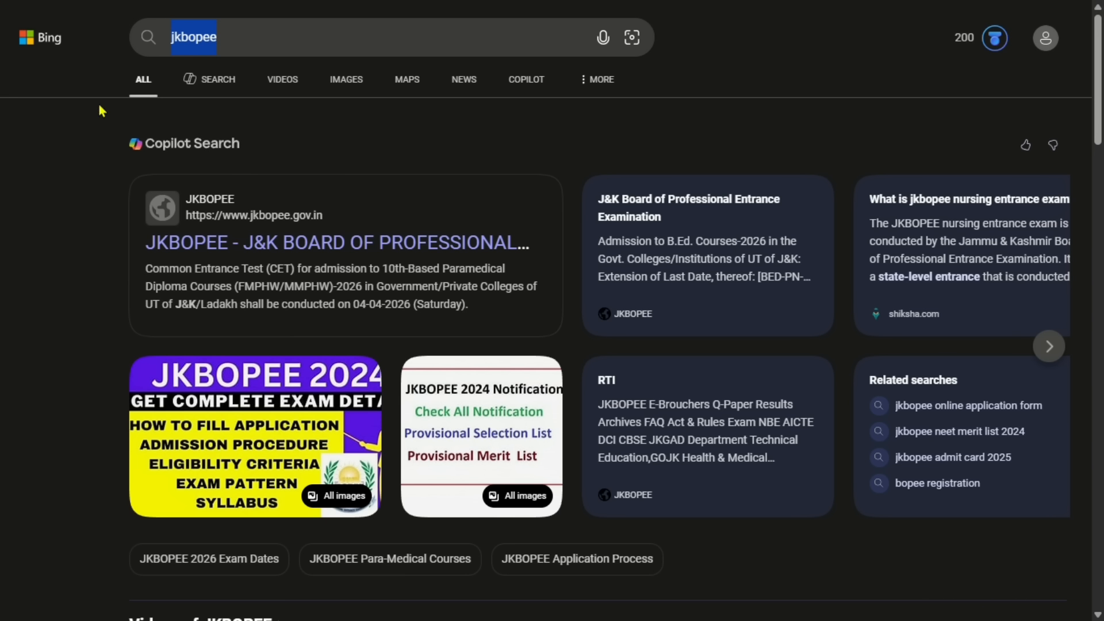
click(71, 202)
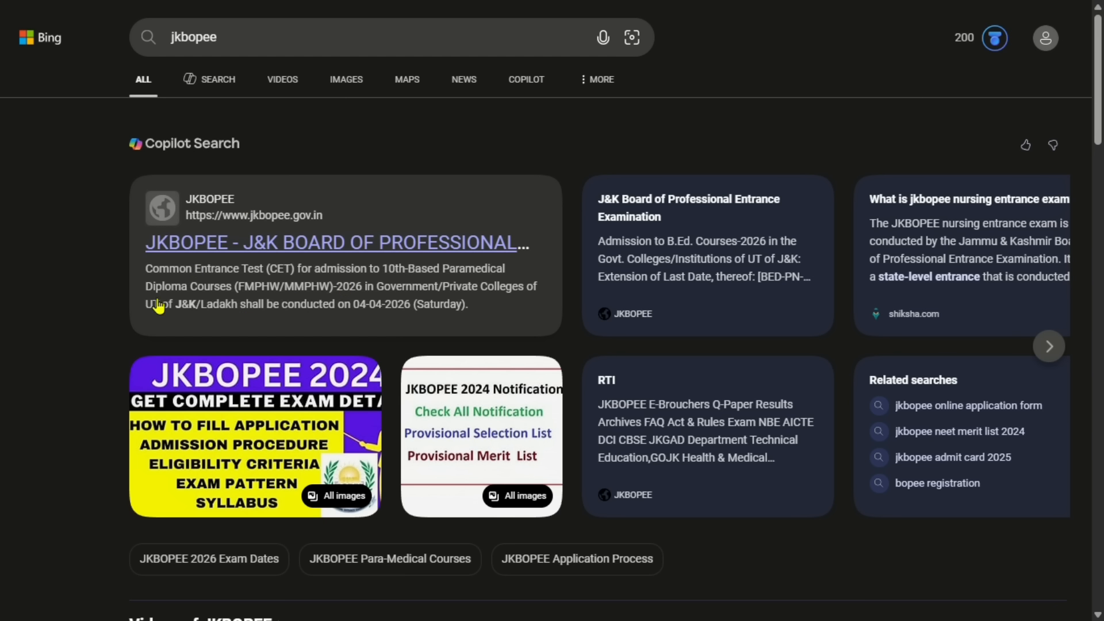
click(301, 251)
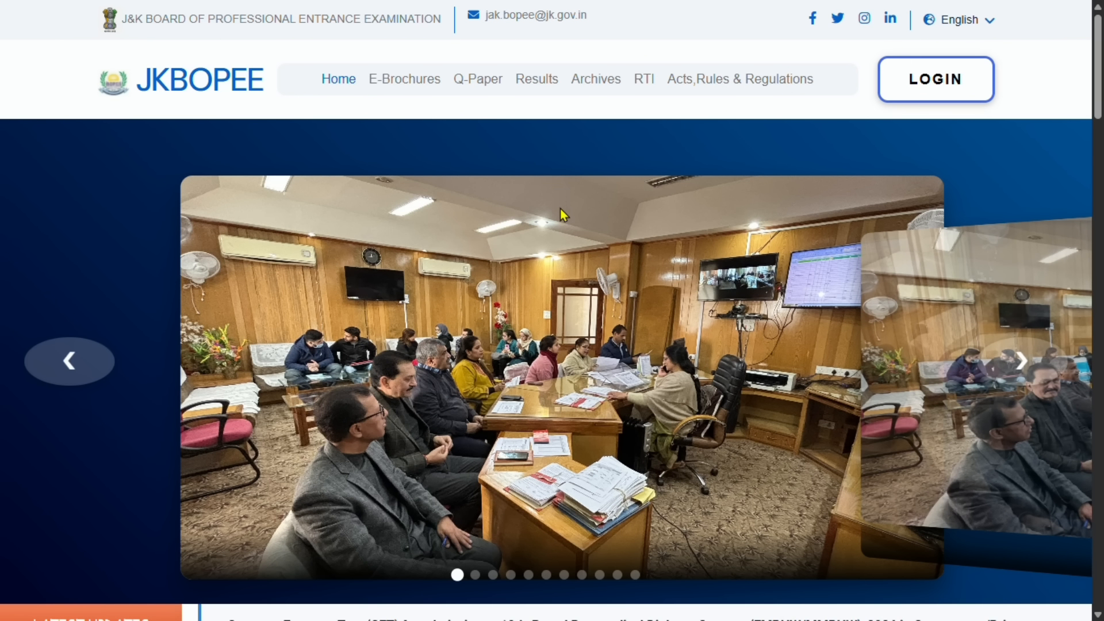
Scroll the homepage to review the Online Applications courses, including B.Sc.Nursing
scroll(560, 216, down, 4)
scroll(560, 216, down, 15)
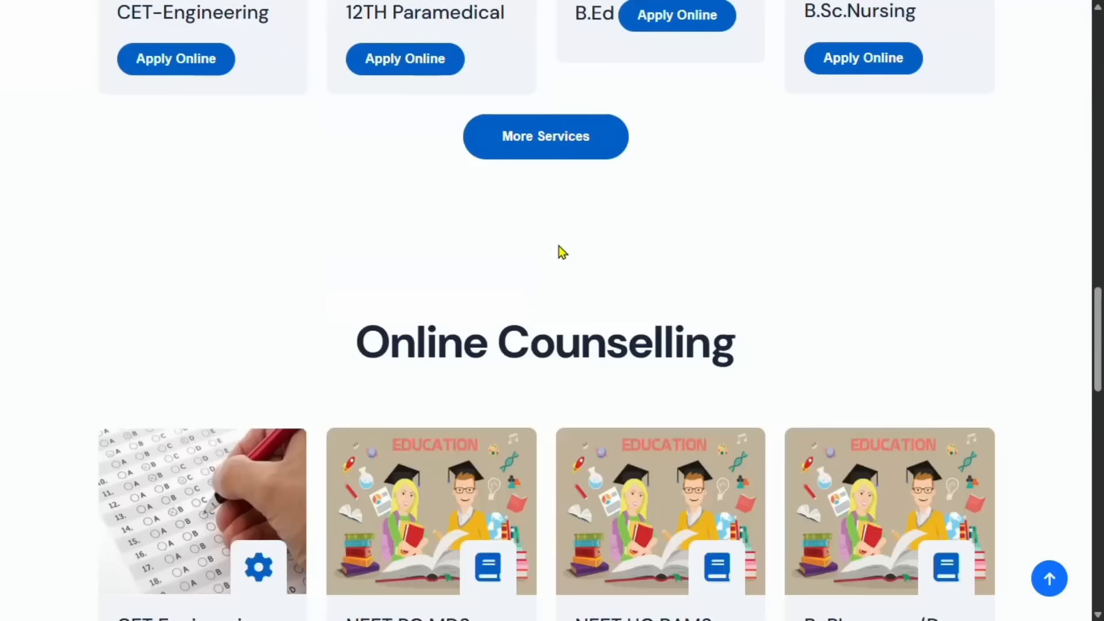
scroll(559, 247, up, 15)
scroll(571, 245, up, 5)
mouse_move(1009, 5)
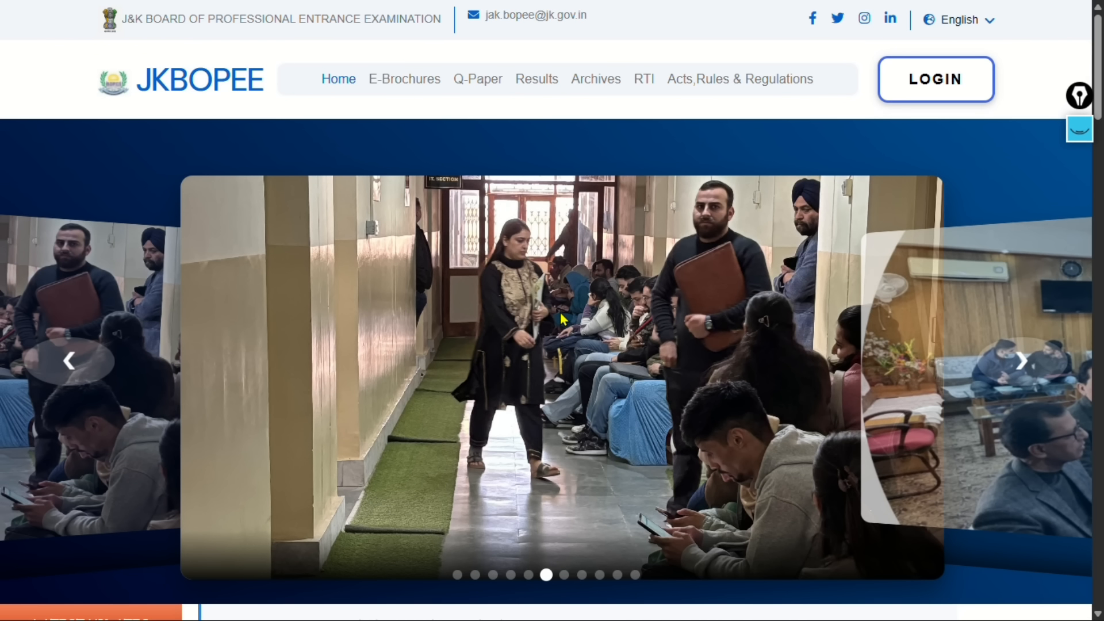
scroll(560, 319, down, 5)
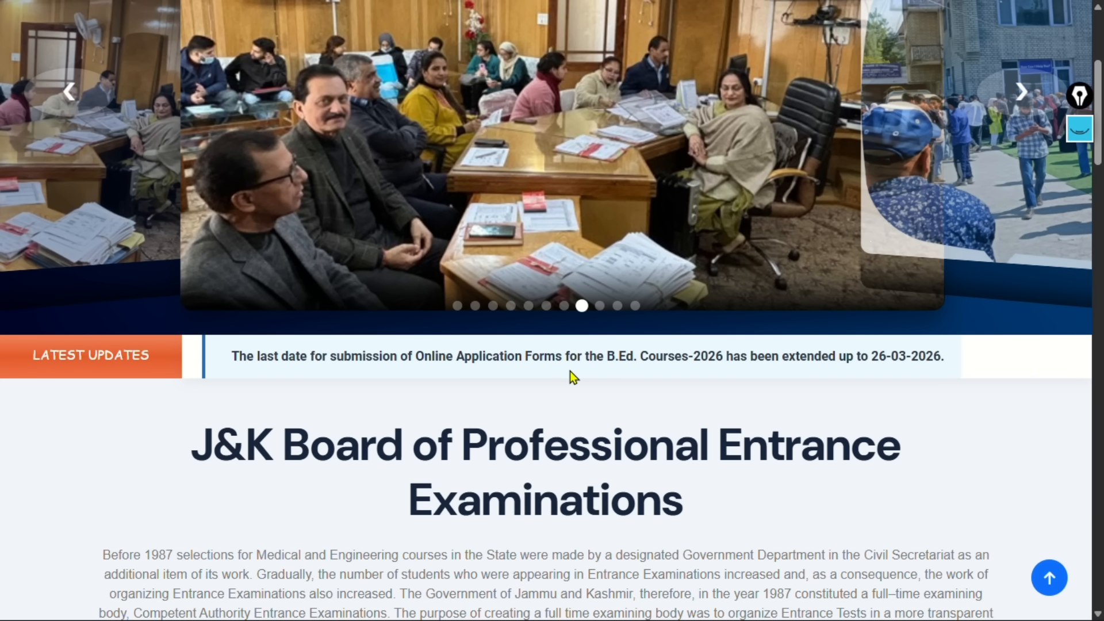
scroll(584, 424, down, 5)
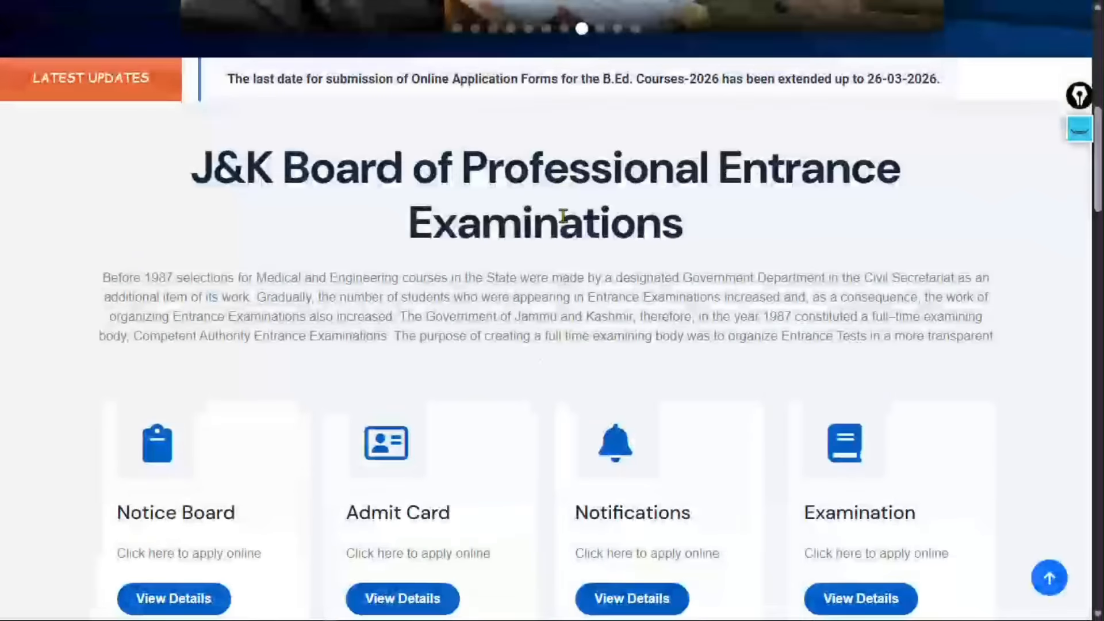
scroll(604, 230, down, 5)
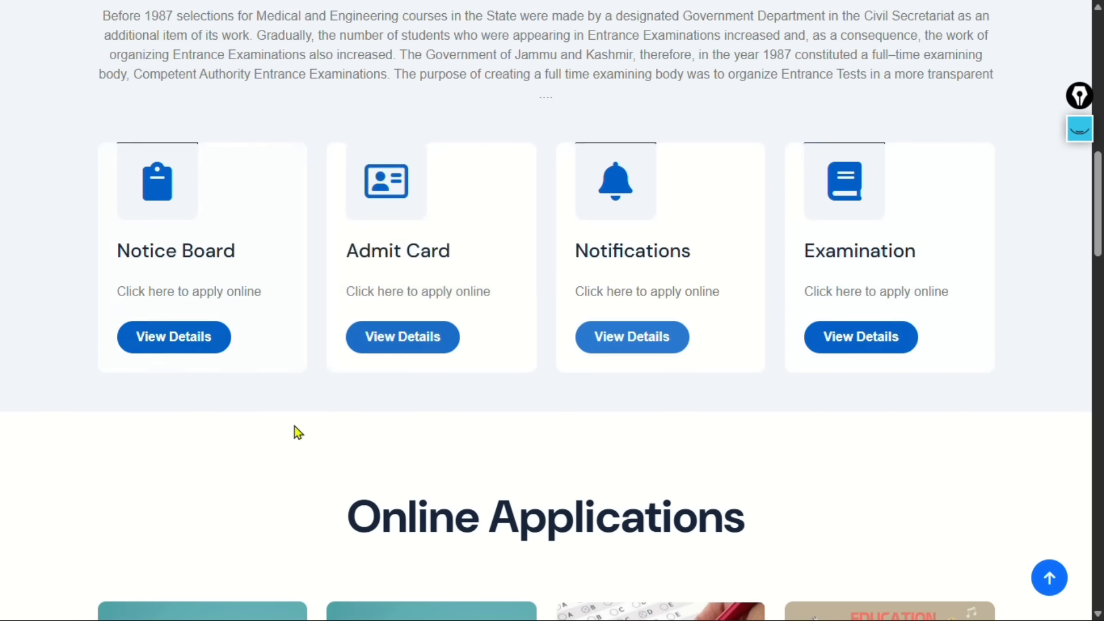
scroll(549, 403, down, 5)
drag(742, 253, 338, 252)
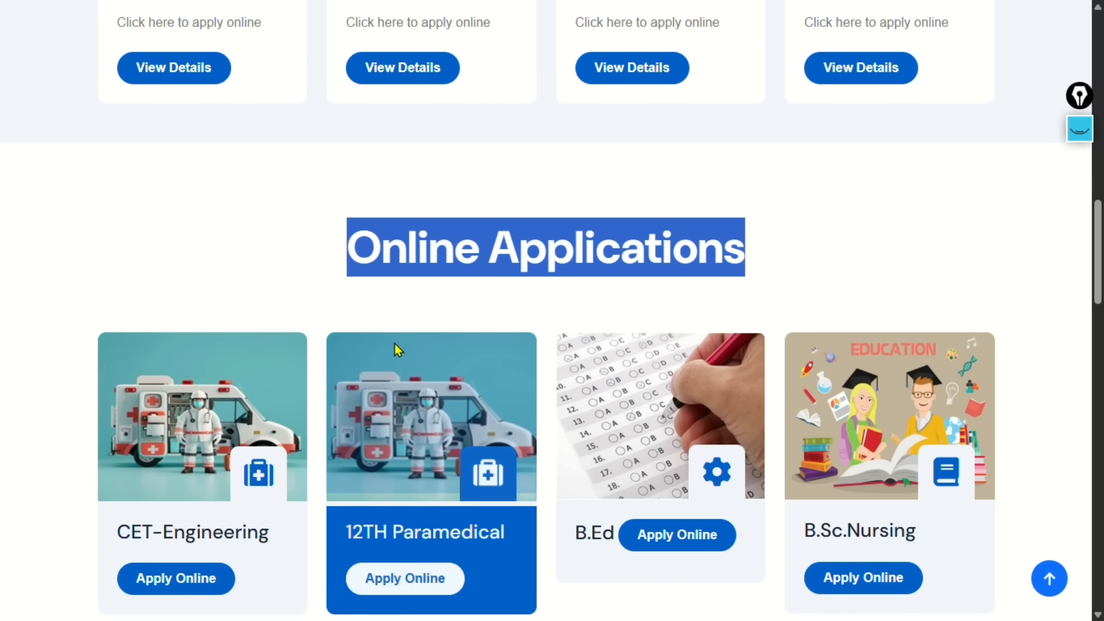
scroll(396, 345, down, 5)
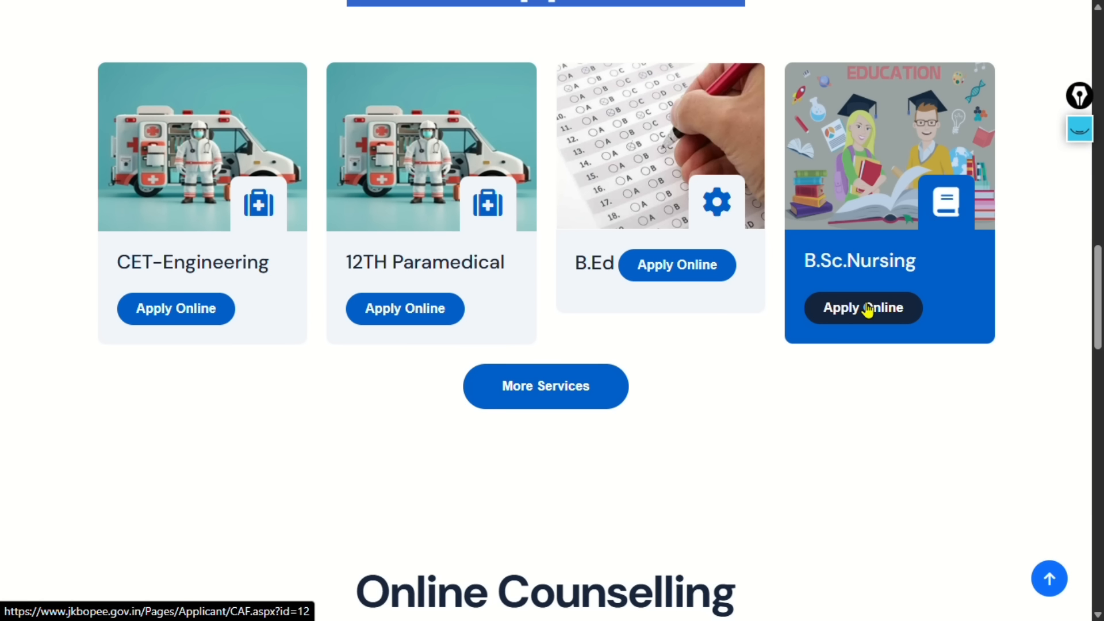
scroll(868, 310, down, 5)
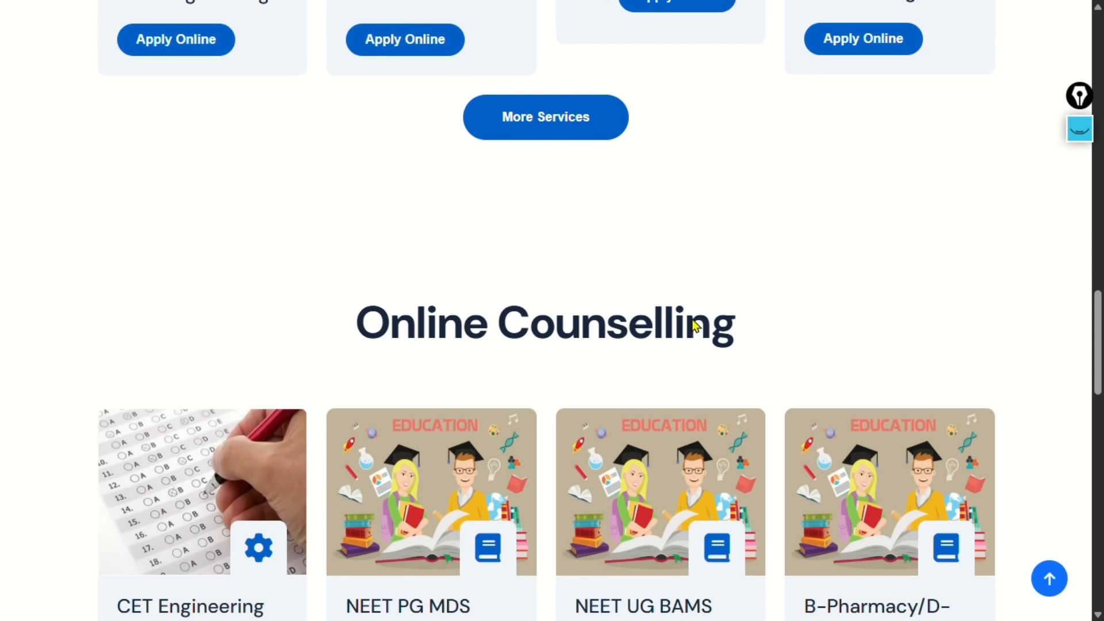
drag(739, 323, 391, 323)
scroll(740, 505, down, 4)
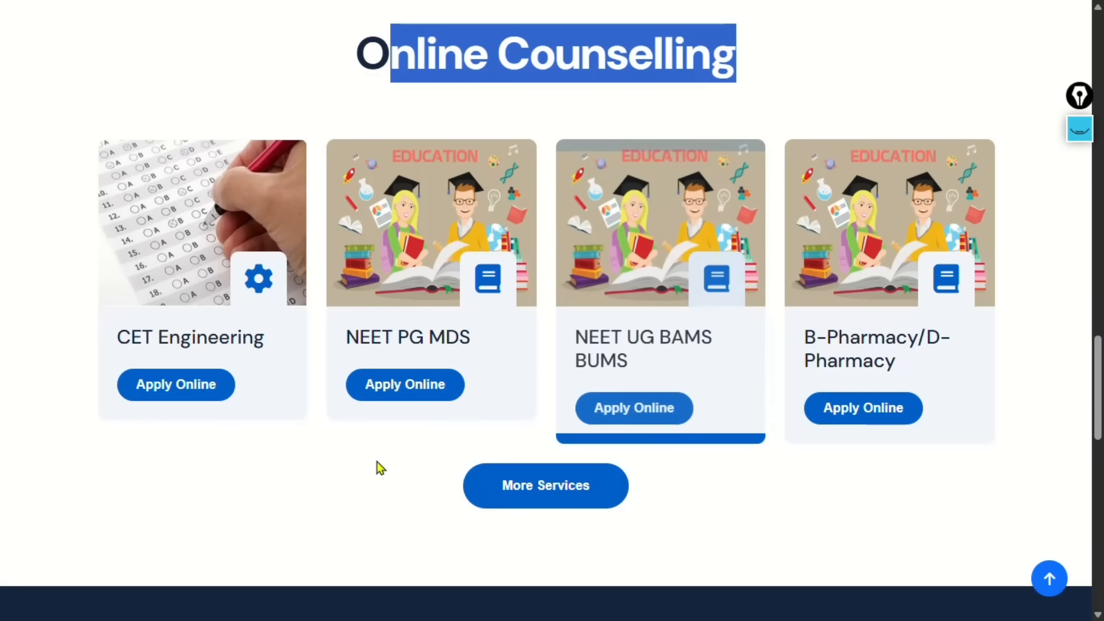
scroll(823, 487, up, 9)
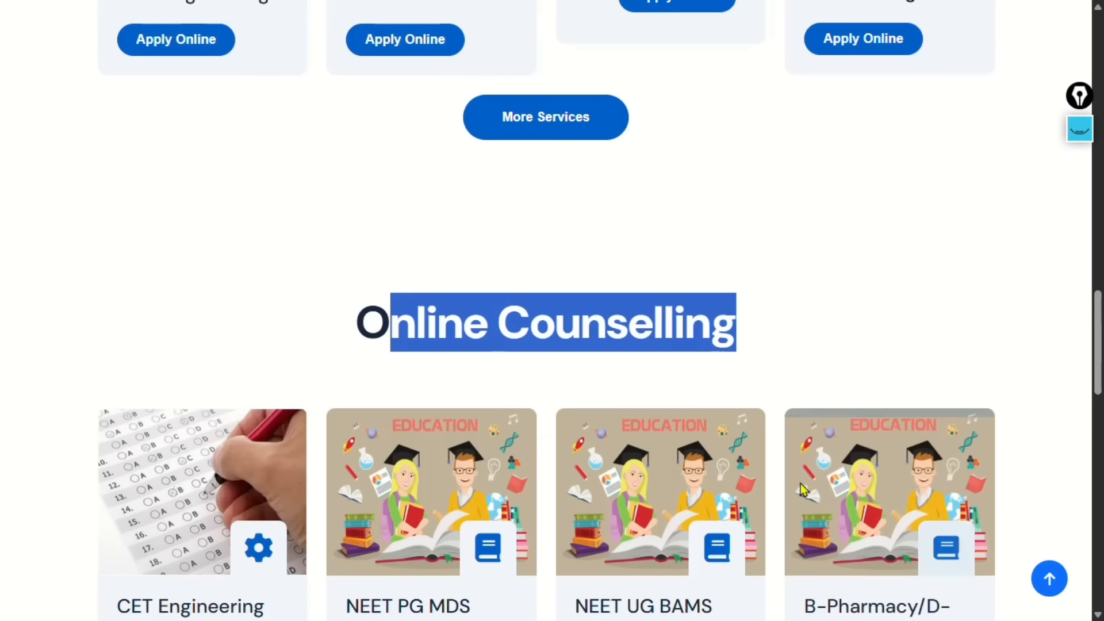
Open the B.Sc.Nursing 2026 Apply Online page and bring up its filling instructions
click(870, 309)
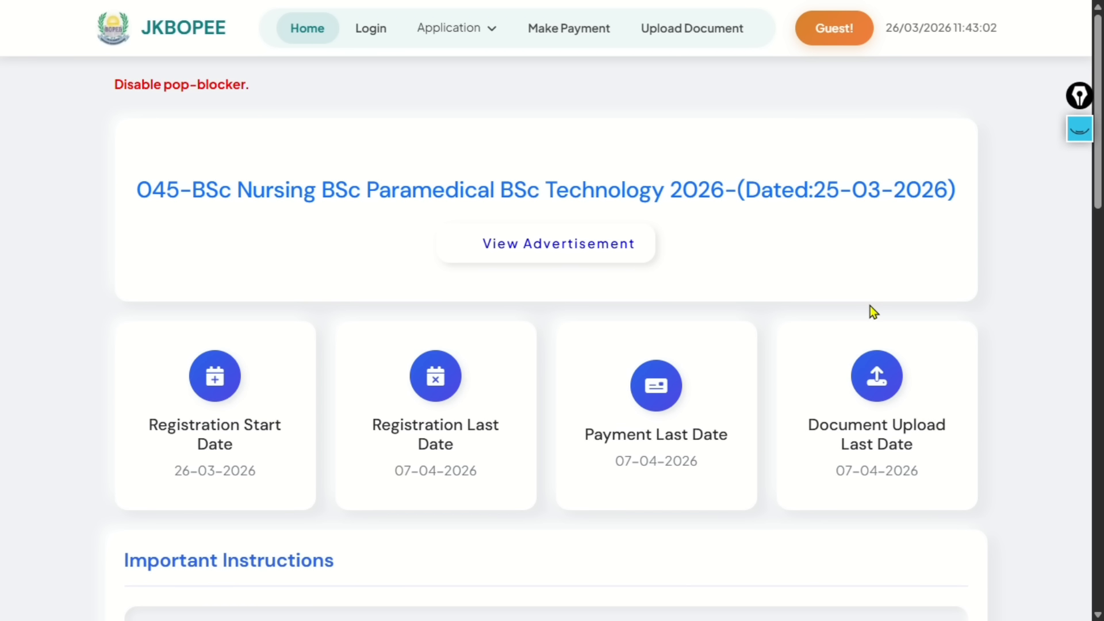
scroll(531, 310, down, 14)
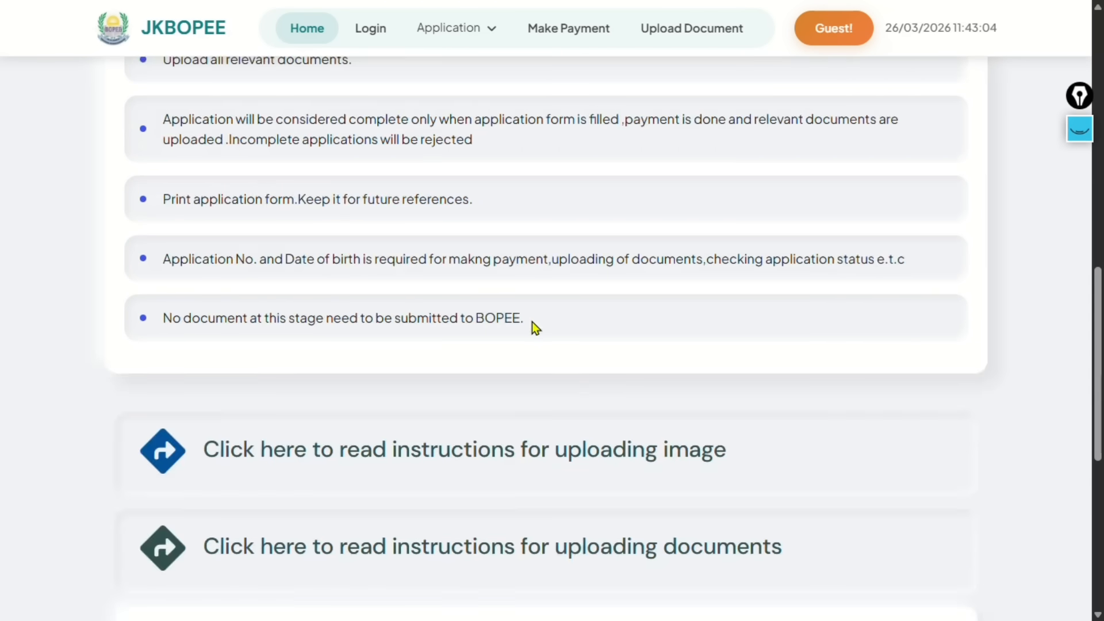
scroll(532, 322, down, 8)
scroll(533, 337, up, 20)
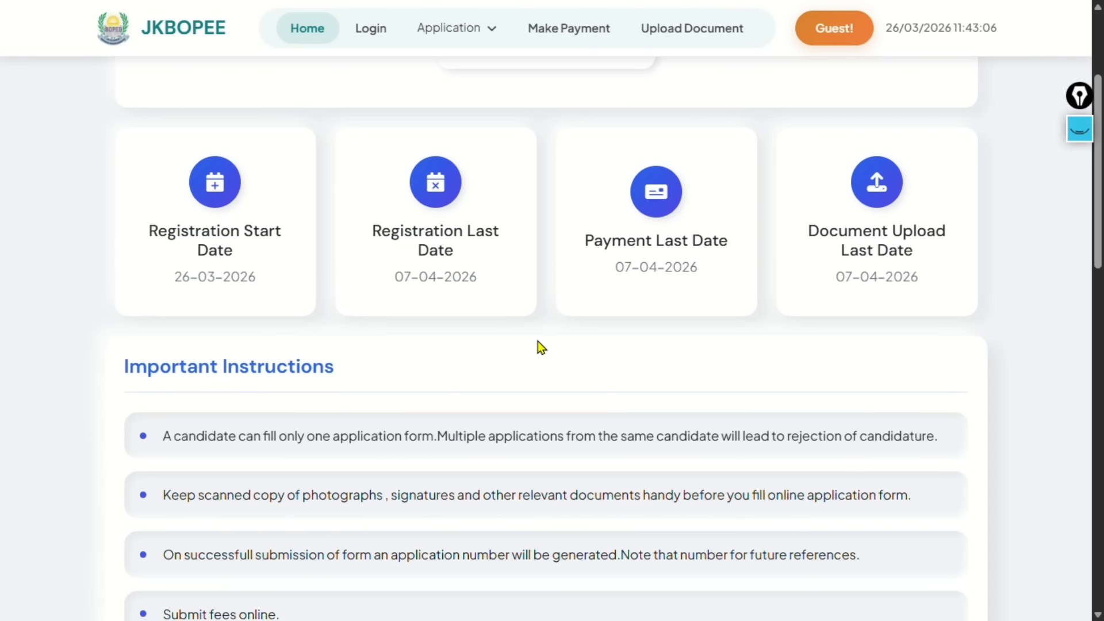
scroll(537, 341, up, 3)
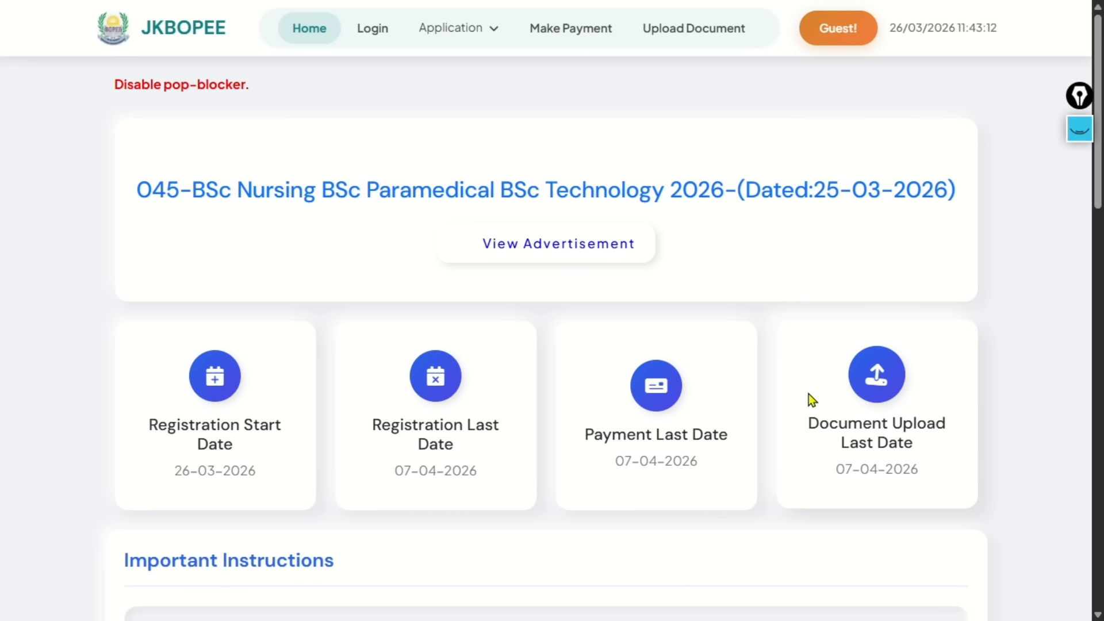
scroll(700, 337, down, 15)
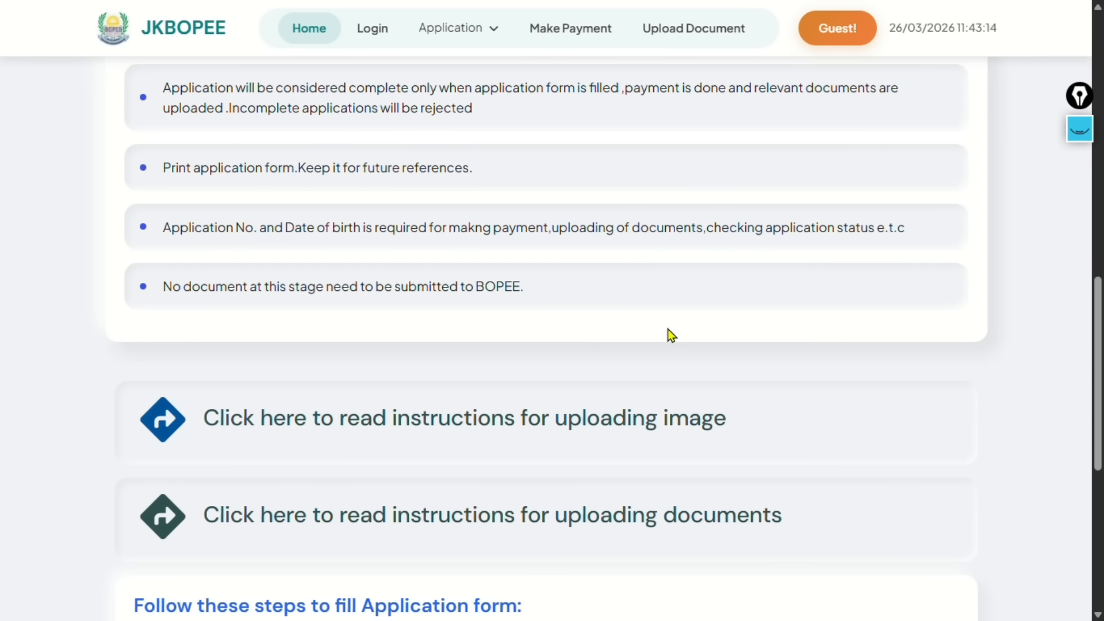
scroll(626, 380, down, 3)
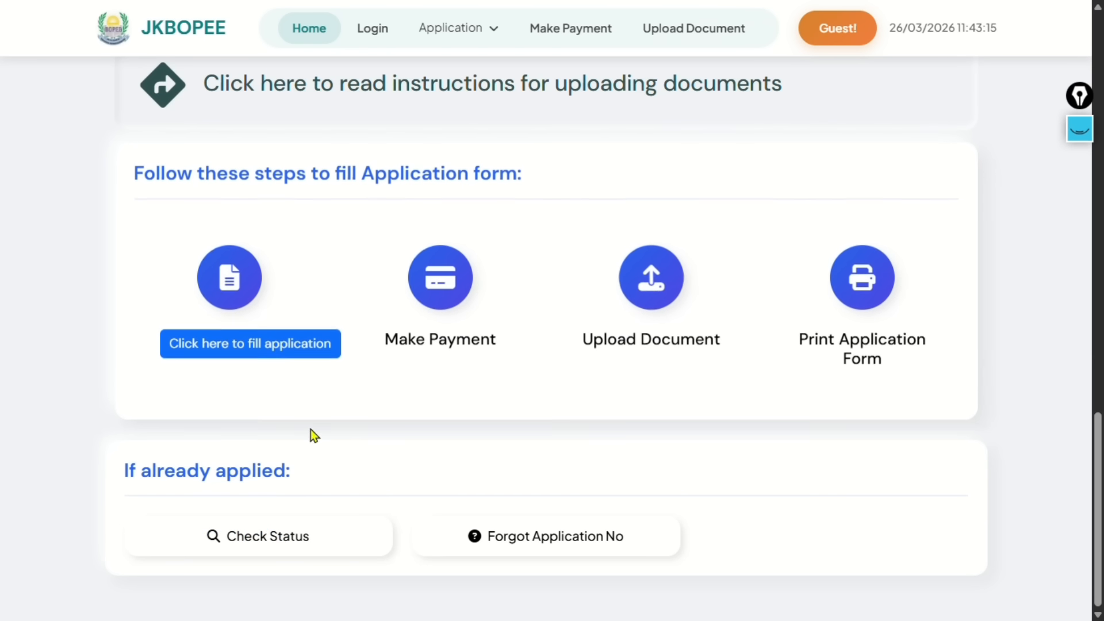
click(245, 354)
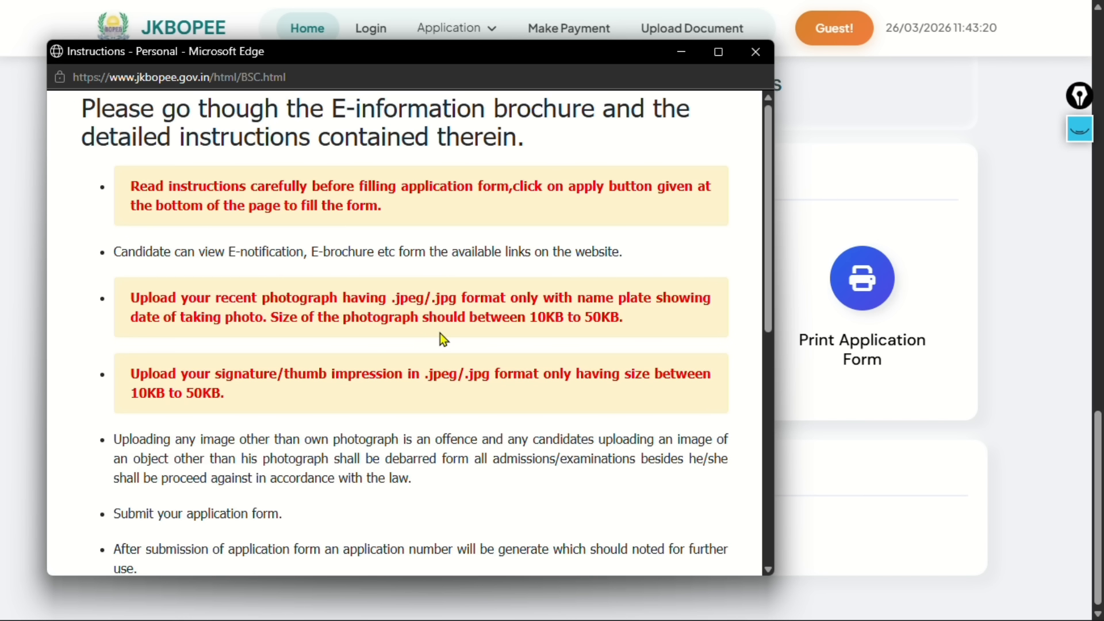
Maximize the instructions, note the signature and PDF upload limits, and confirm having read them
click(719, 51)
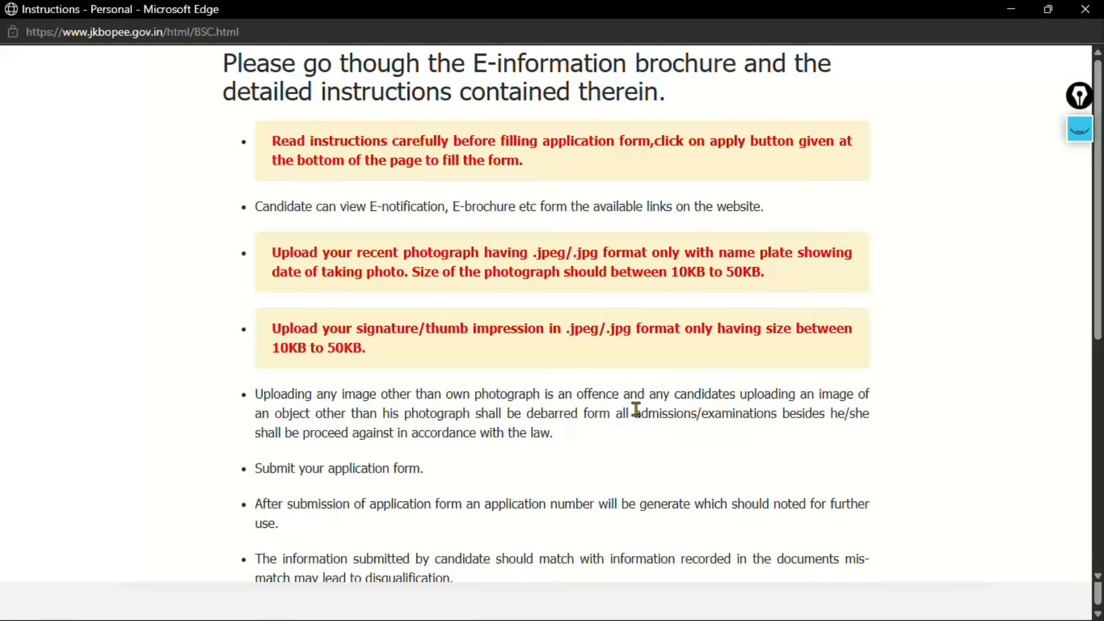
scroll(638, 405, down, 8)
scroll(643, 406, up, 8)
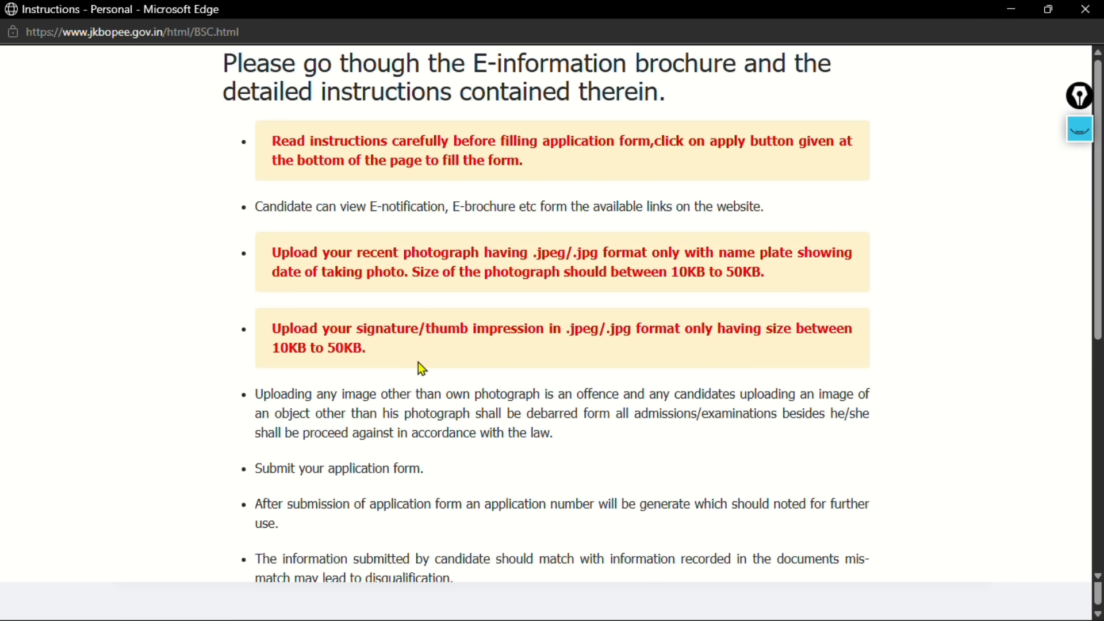
drag(418, 363, 273, 329)
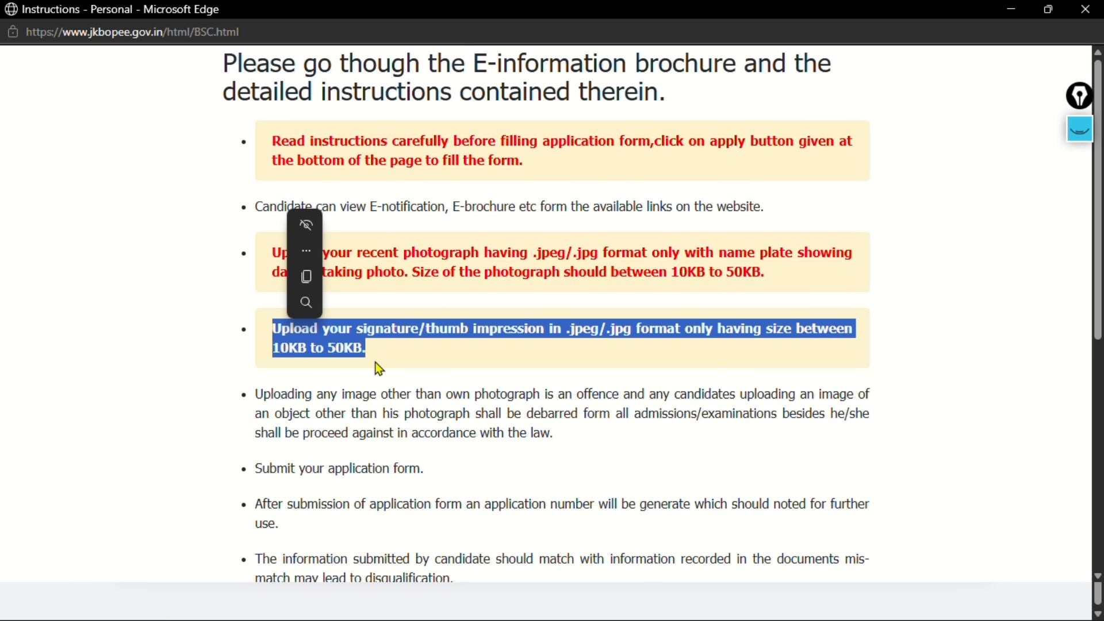
scroll(468, 420, down, 4)
drag(347, 486, 273, 445)
click(391, 497)
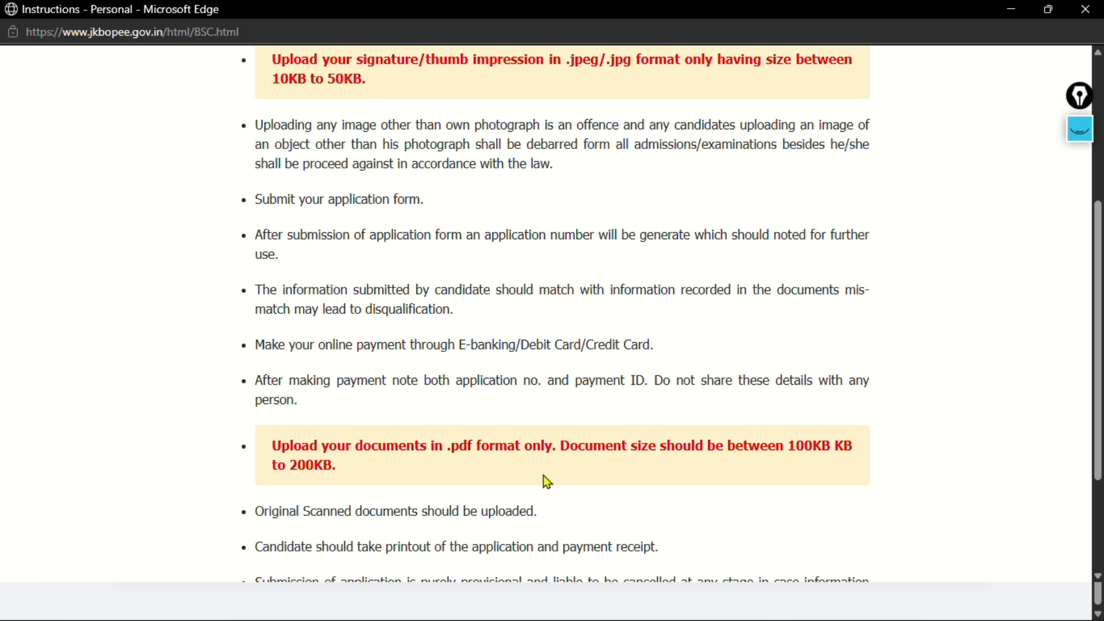
scroll(545, 470, down, 3)
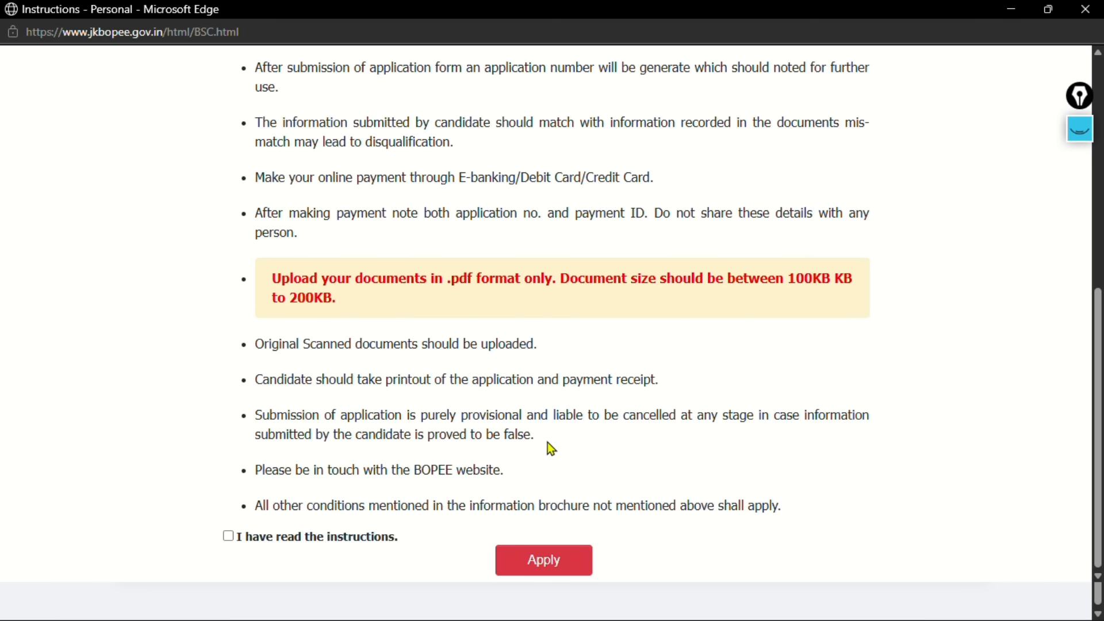
click(228, 536)
click(552, 568)
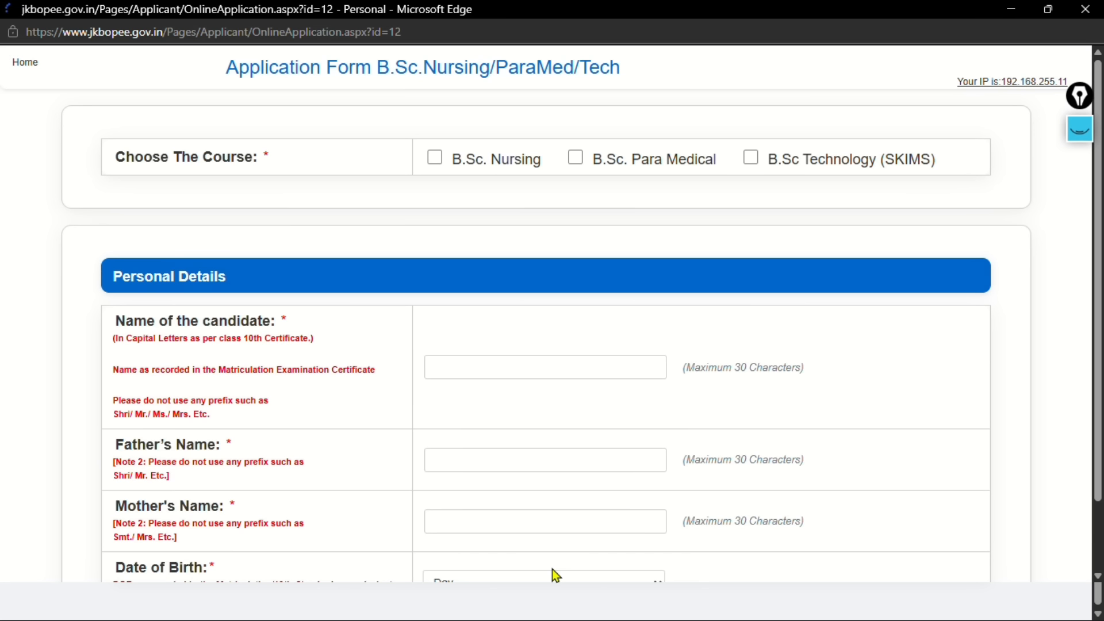
scroll(611, 437, down, 15)
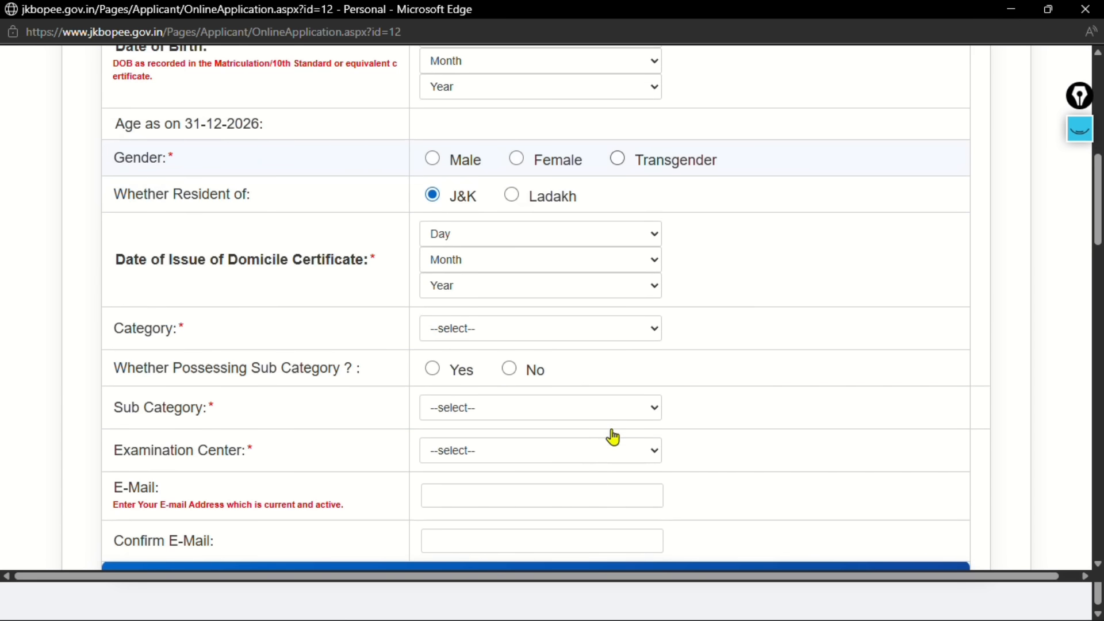
scroll(612, 438, down, 10)
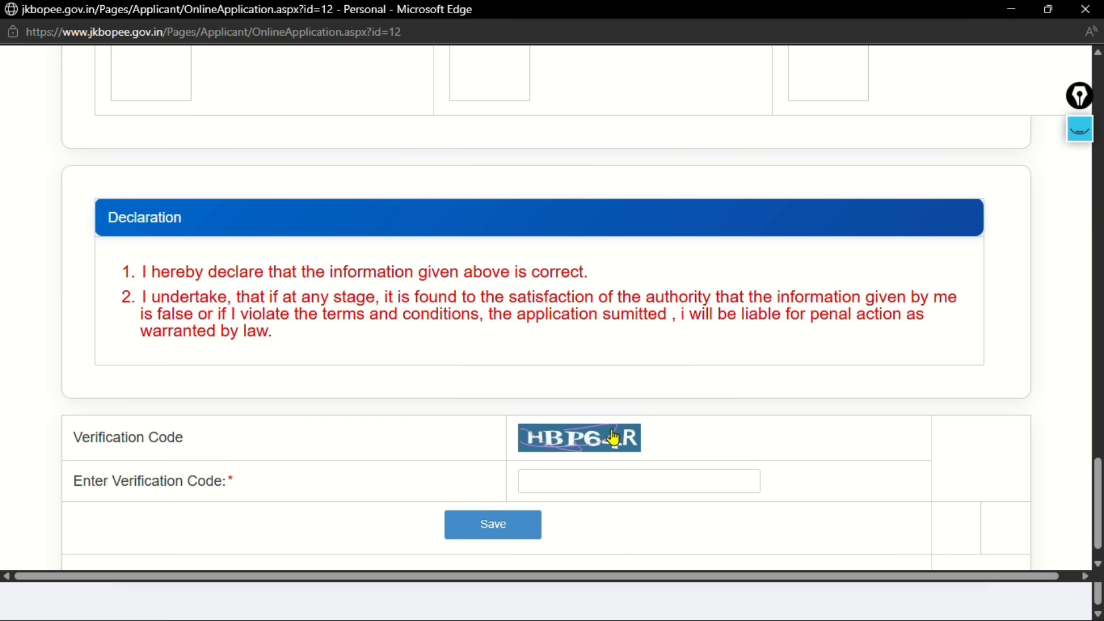
scroll(616, 436, up, 20)
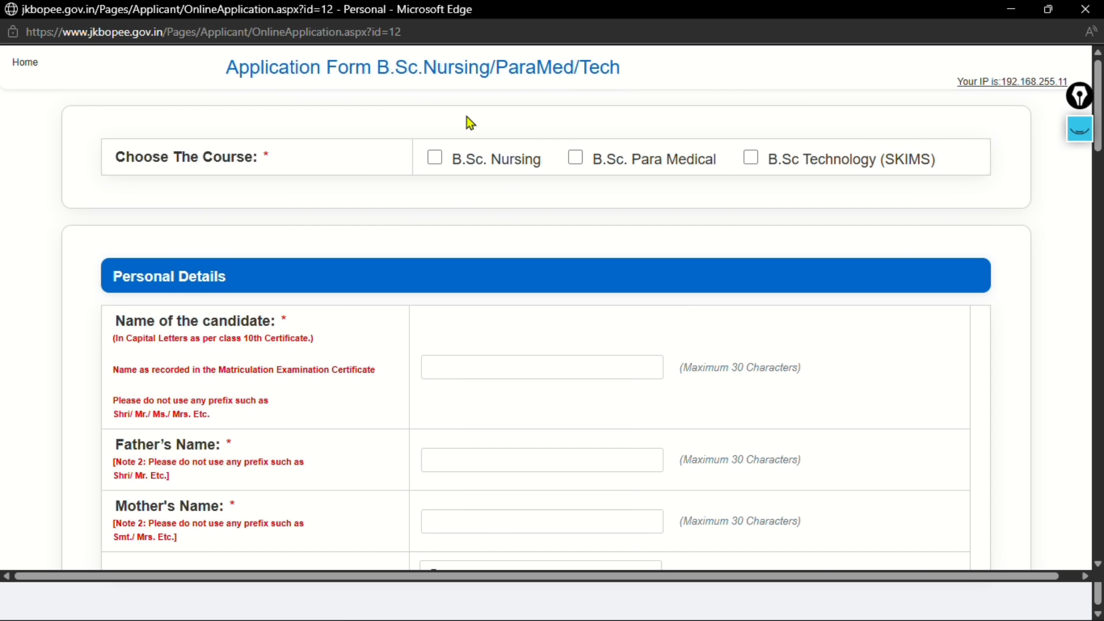
click(1070, 131)
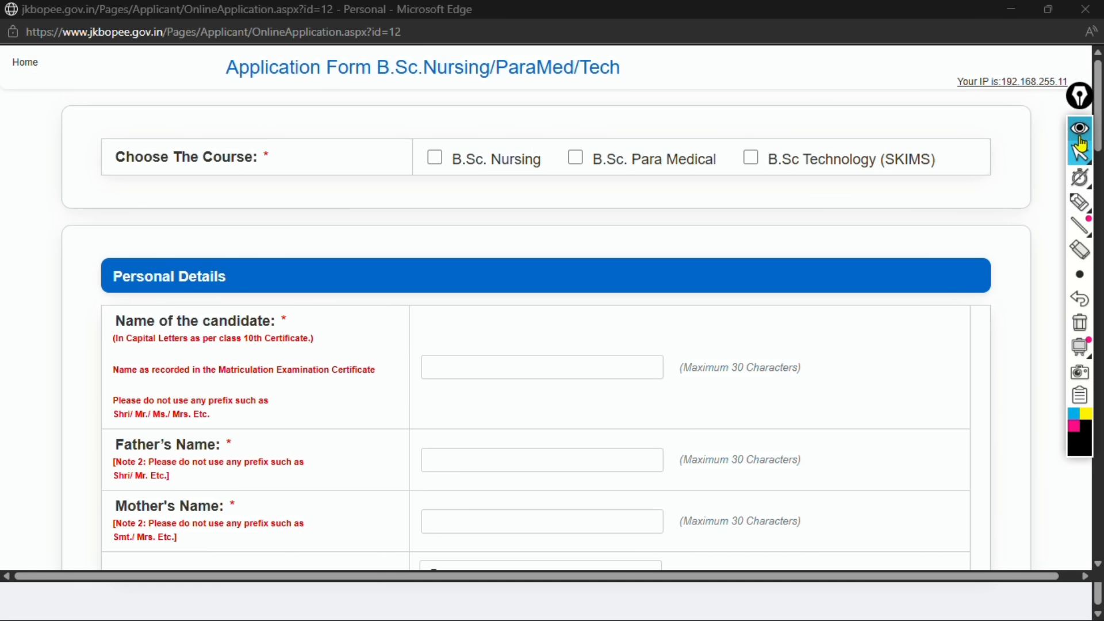
click(1081, 202)
click(1081, 202)
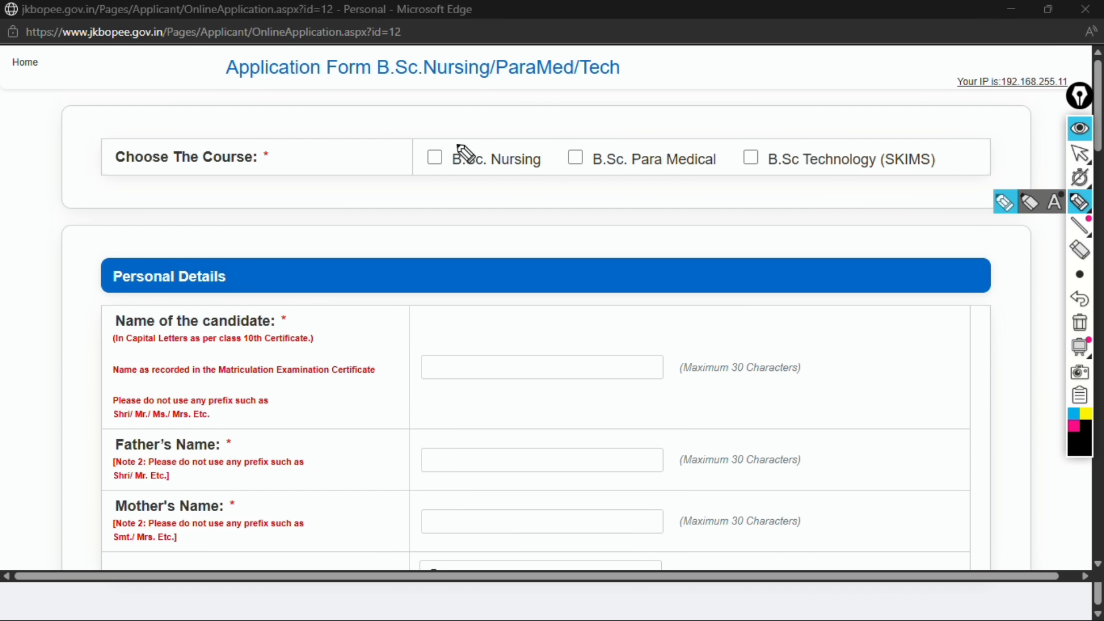
drag(388, 149, 471, 111)
drag(571, 137, 633, 109)
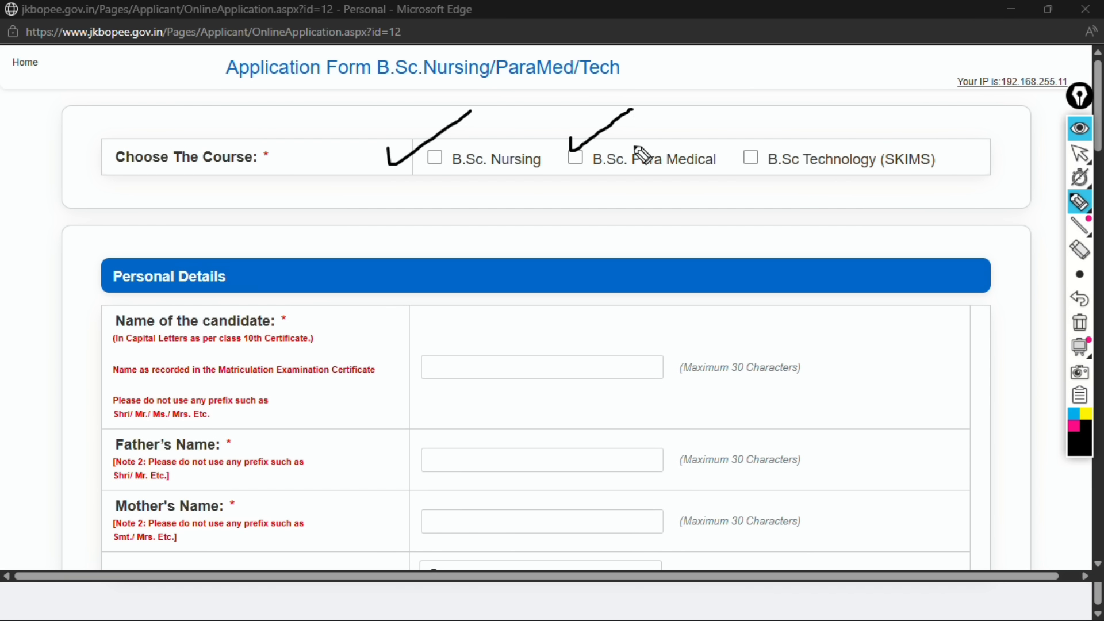
drag(736, 132, 785, 116)
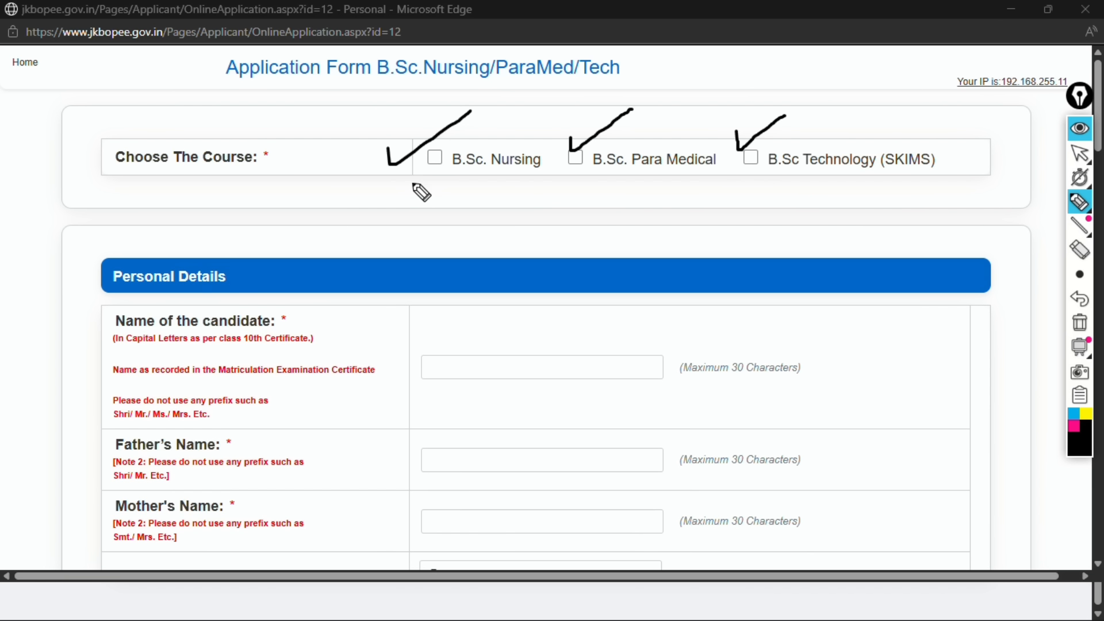
drag(425, 157, 454, 138)
drag(564, 167, 592, 143)
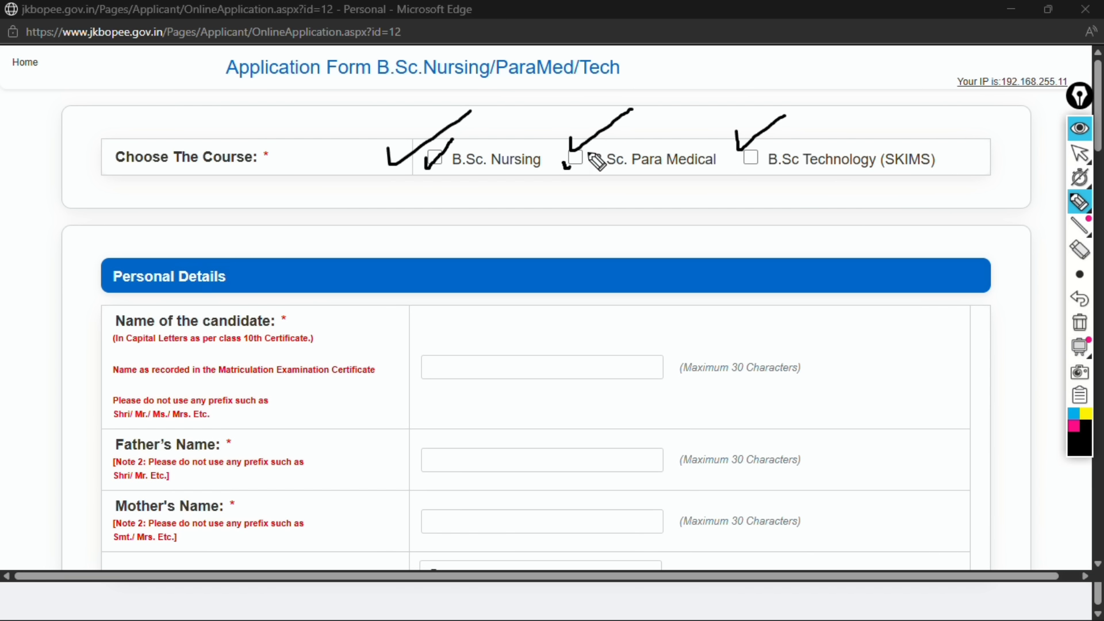
drag(742, 154, 772, 142)
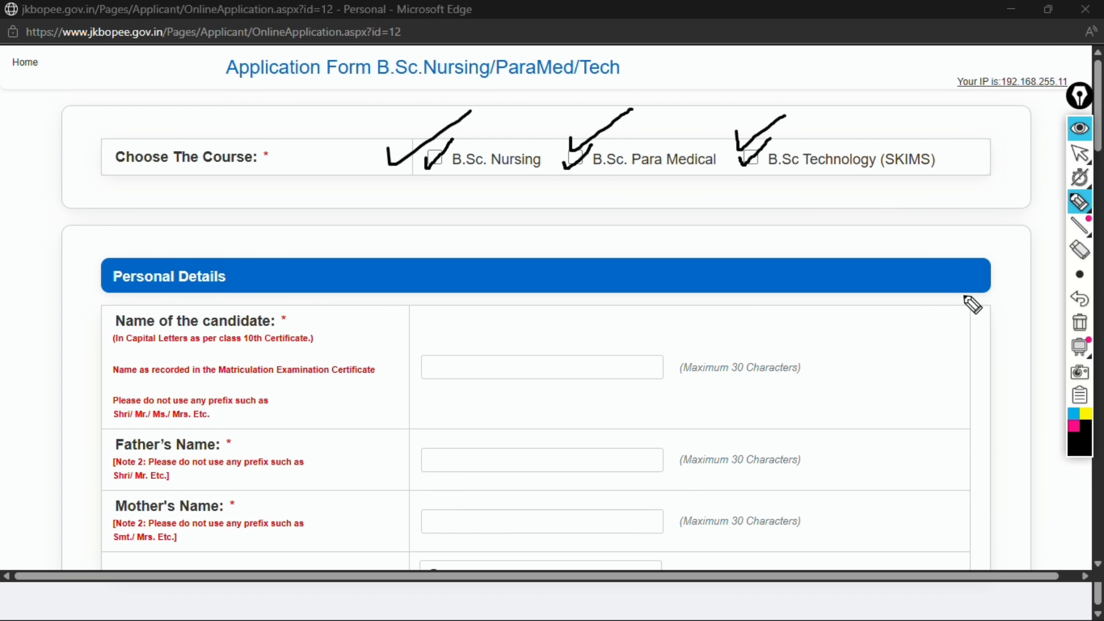
click(1082, 130)
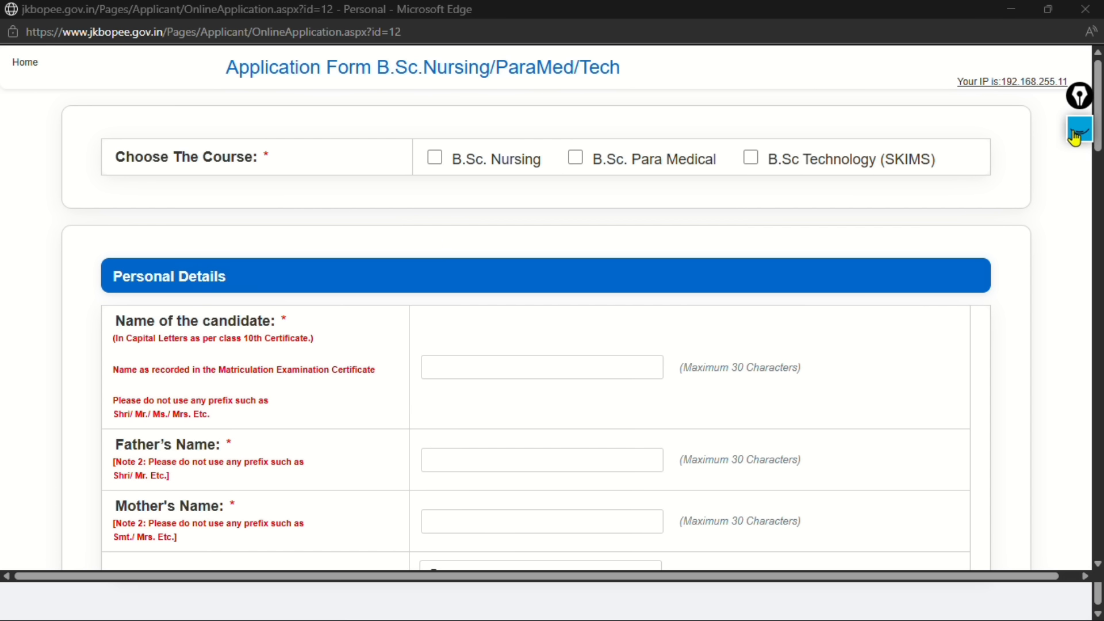
Tick B.Sc. Nursing under Choose The Course, noting the B.Sc. Para Medical option beside it
click(435, 160)
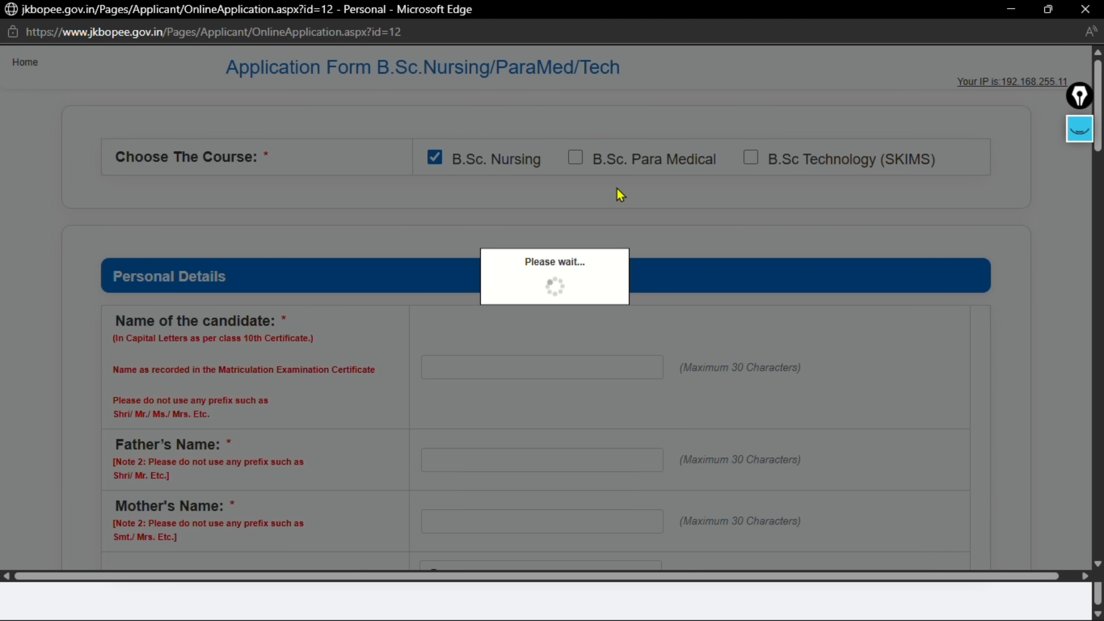
scroll(637, 299, down, 4)
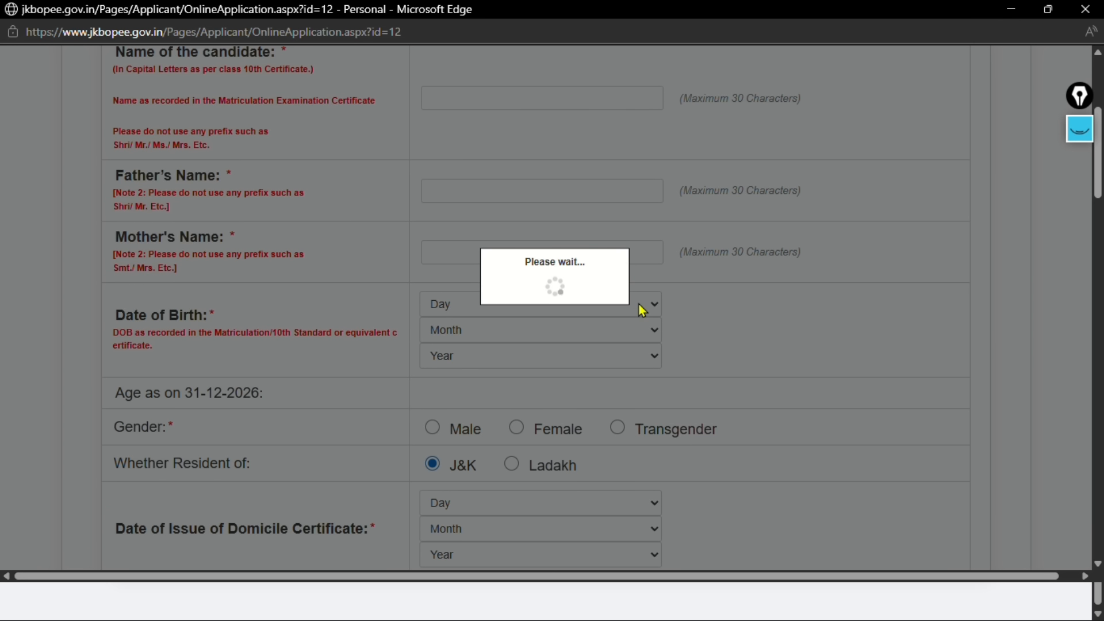
scroll(642, 309, up, 4)
scroll(643, 309, down, 4)
scroll(650, 315, up, 4)
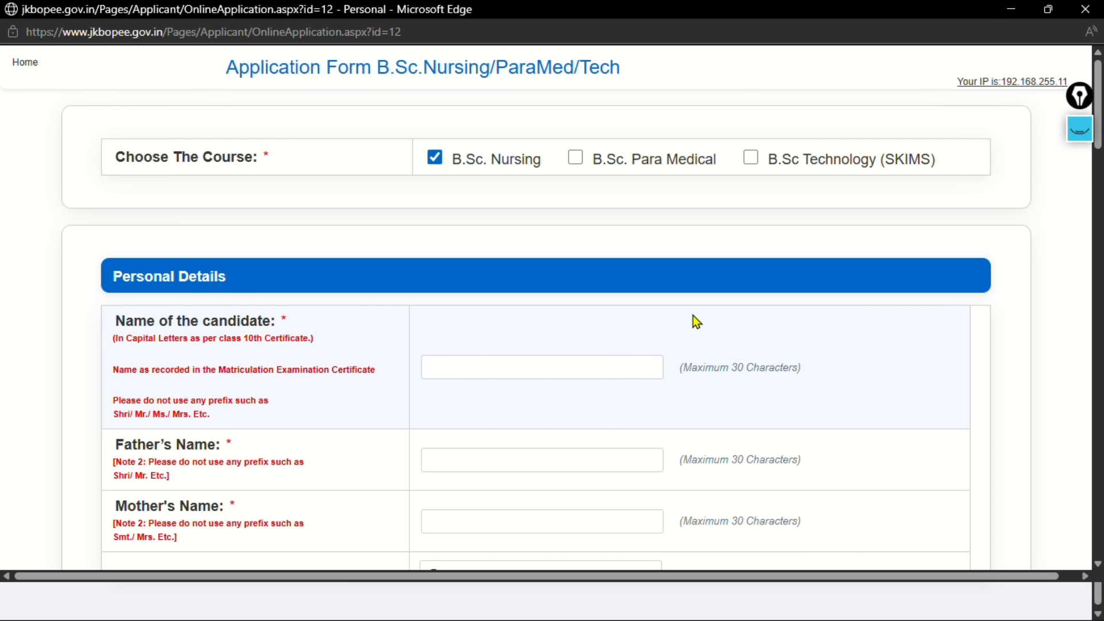
drag(723, 161, 611, 174)
click(460, 223)
scroll(682, 220, down, 5)
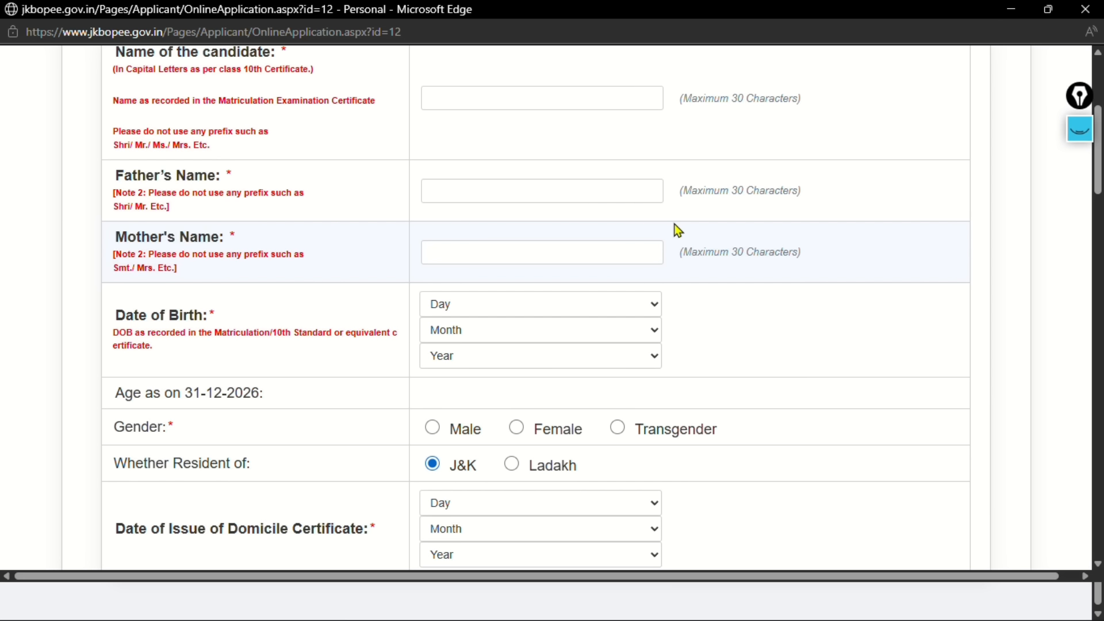
scroll(678, 230, up, 1)
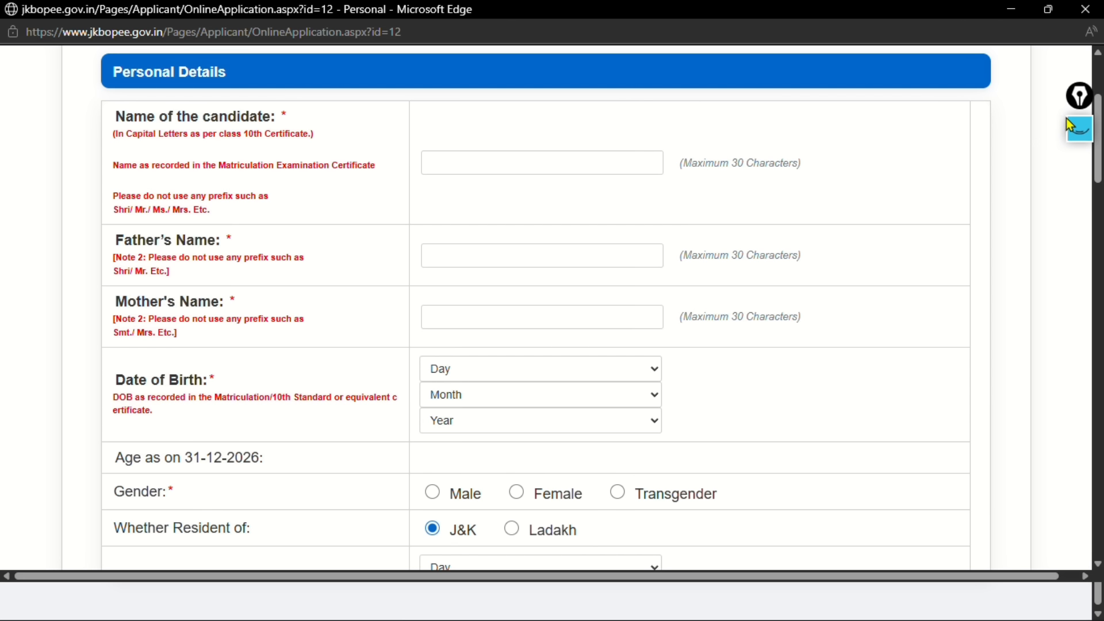
click(1080, 129)
mouse_move(1081, 210)
click(1080, 251)
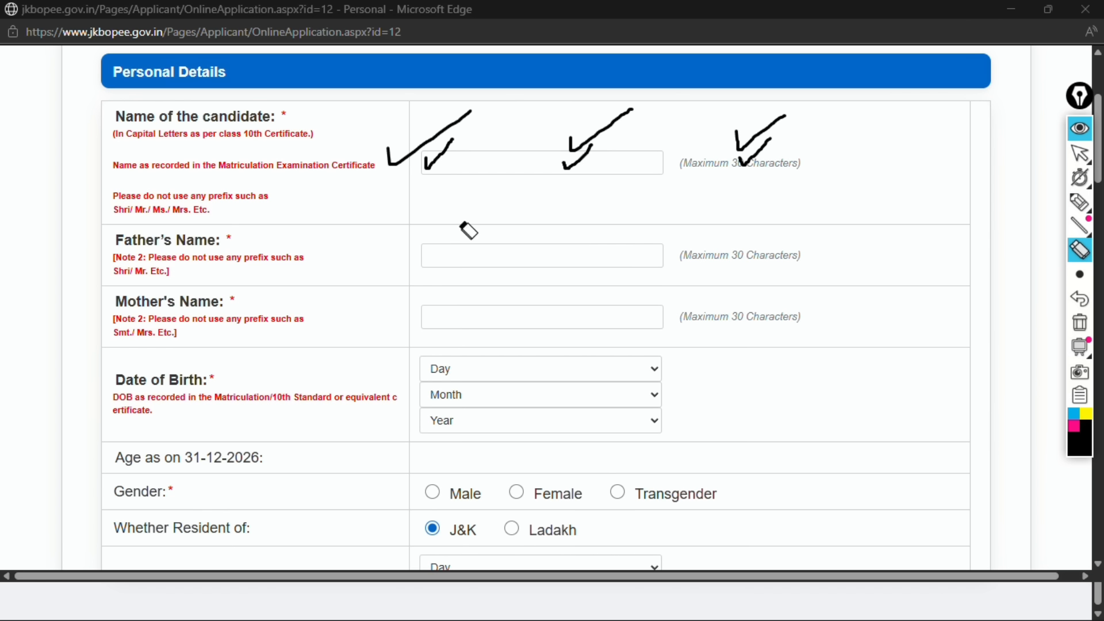
mouse_move(362, 155)
mouse_down()
mouse_move(408, 182)
mouse_move(674, 189)
mouse_move(753, 152)
mouse_up()
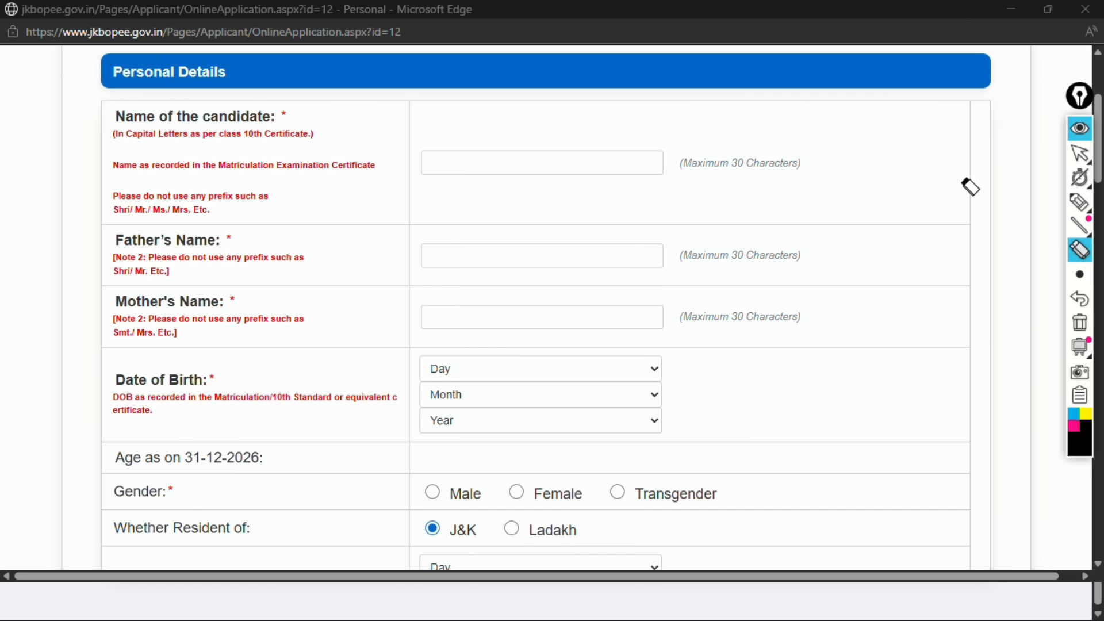
click(1080, 203)
drag(86, 119, 123, 102)
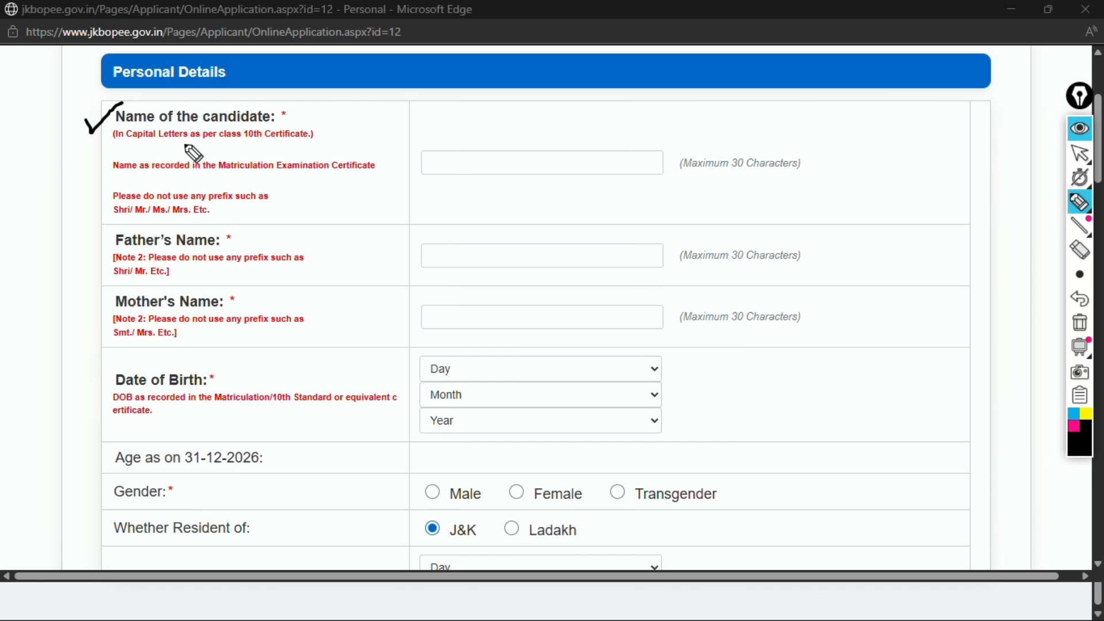
drag(424, 128, 480, 122)
drag(422, 159, 455, 161)
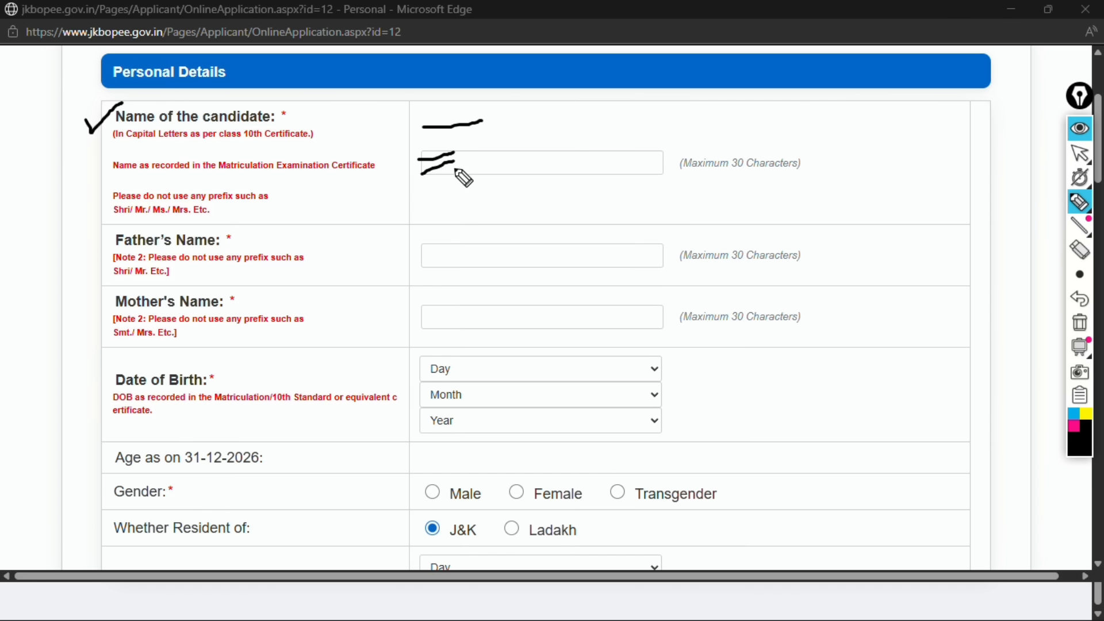
mouse_move(481, 123)
mouse_down()
mouse_move(488, 170)
mouse_move(493, 134)
mouse_up()
drag(486, 122, 512, 124)
drag(511, 117, 527, 124)
drag(487, 180, 534, 167)
drag(489, 185, 526, 178)
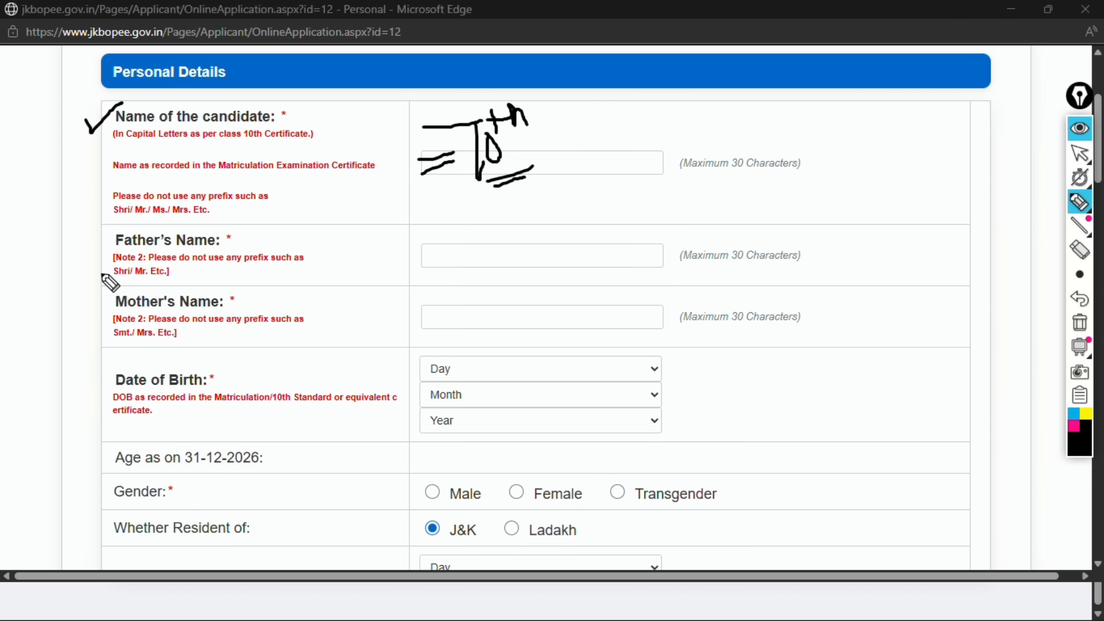
drag(90, 245, 155, 217)
mouse_move(438, 249)
mouse_down()
mouse_move(439, 264)
mouse_move(500, 233)
mouse_up()
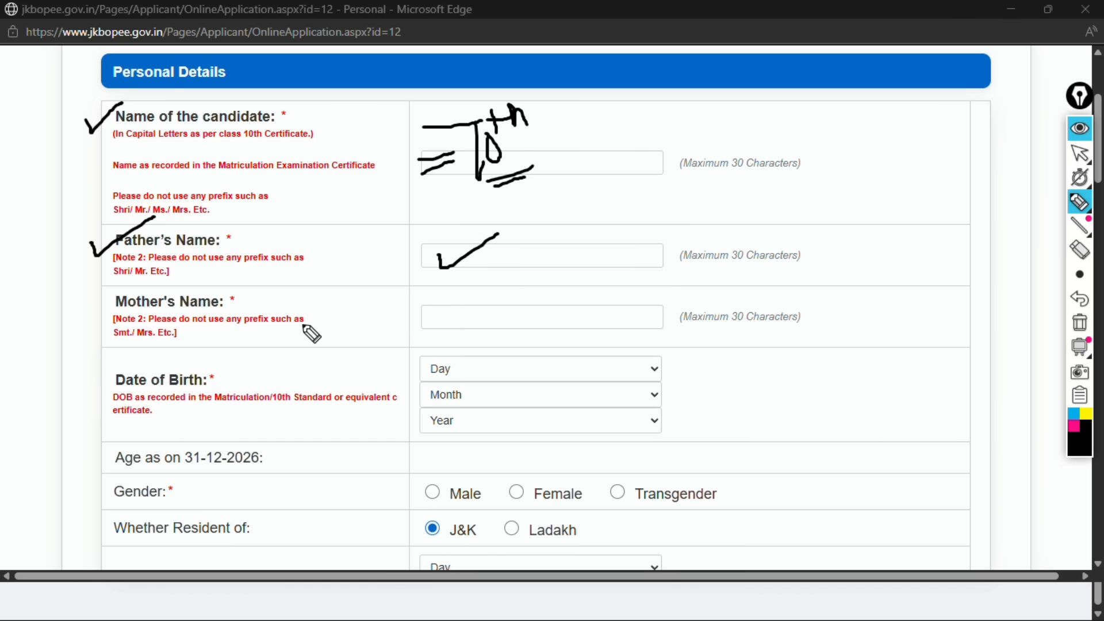
drag(94, 311, 155, 289)
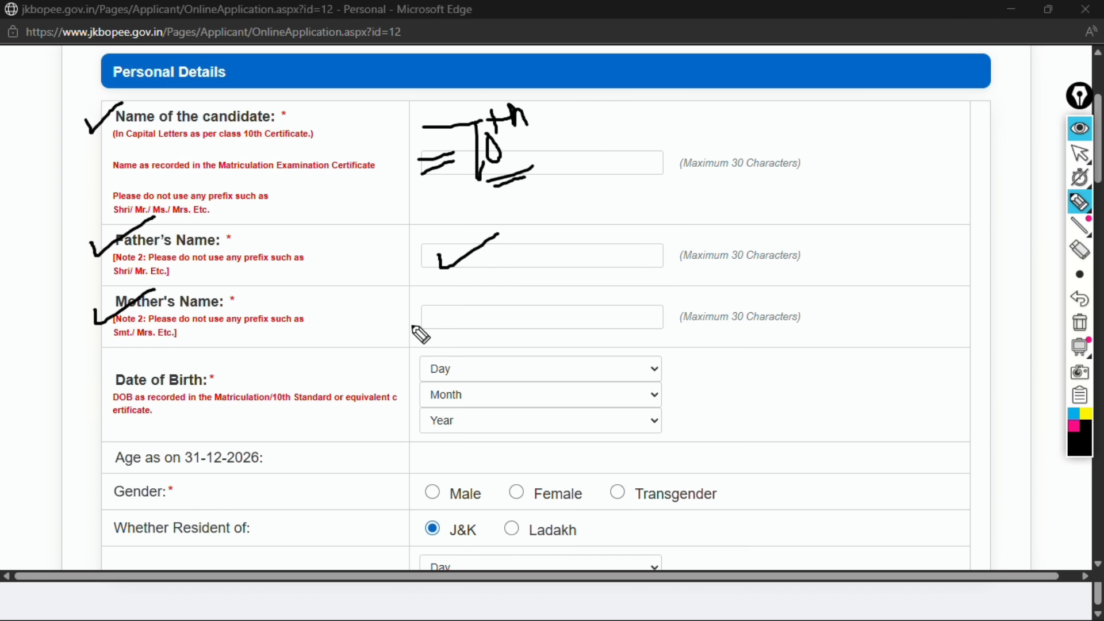
drag(411, 317, 488, 285)
mouse_move(96, 377)
mouse_down()
mouse_move(102, 398)
mouse_move(173, 358)
mouse_up()
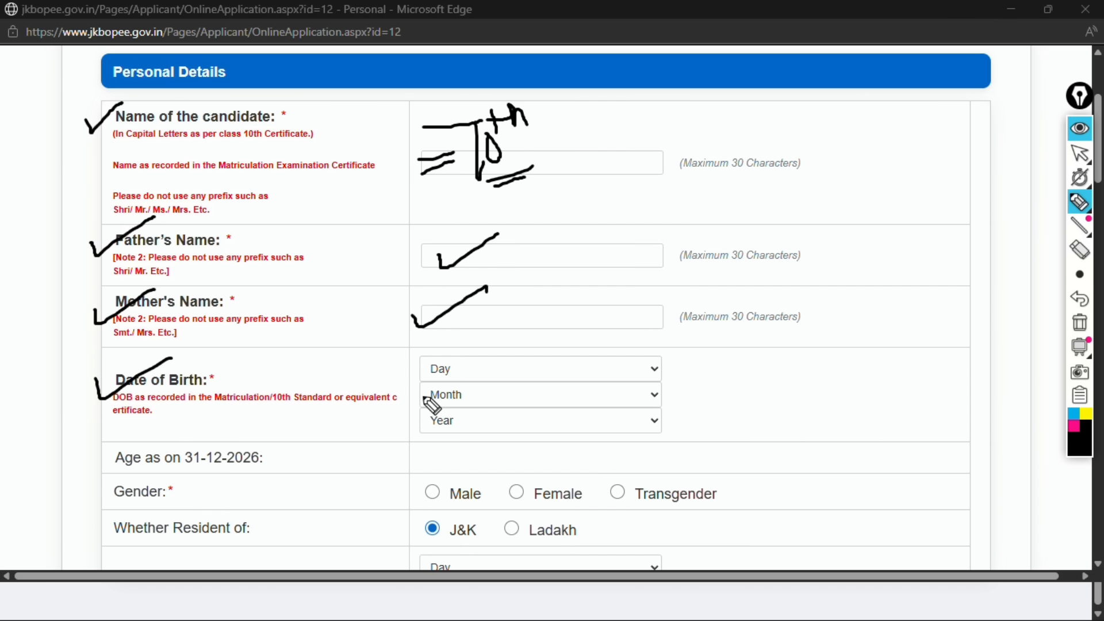
mouse_move(419, 361)
mouse_down()
mouse_move(424, 371)
mouse_move(457, 352)
mouse_up()
drag(428, 391, 436, 400)
drag(436, 399, 470, 378)
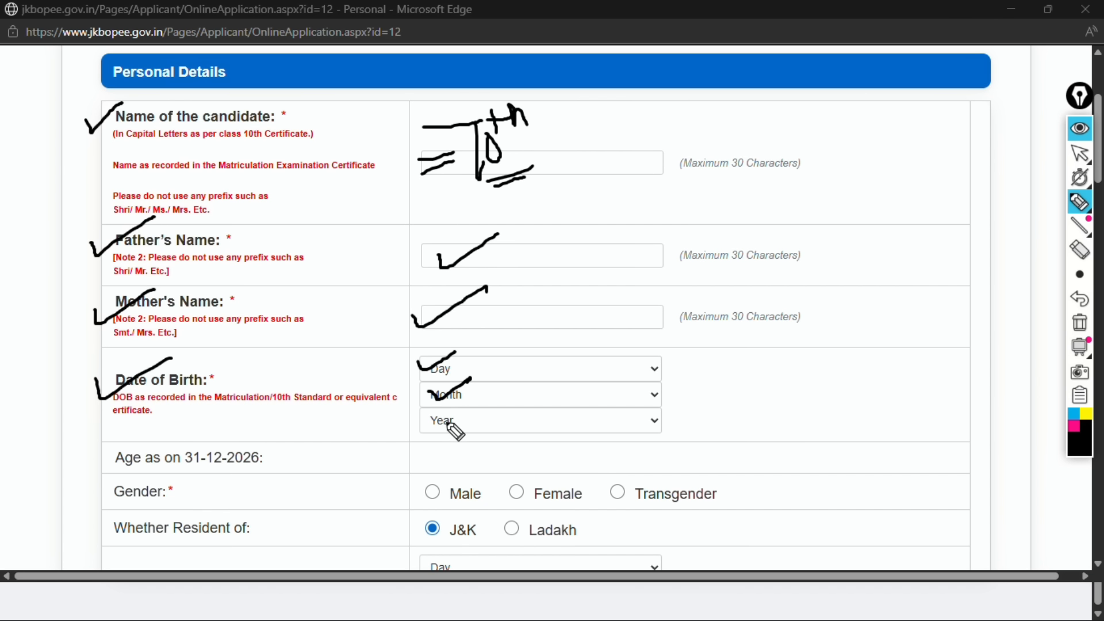
drag(439, 418, 444, 425)
drag(444, 425, 475, 401)
mouse_move(453, 460)
mouse_down()
mouse_move(500, 459)
mouse_move(495, 466)
mouse_up()
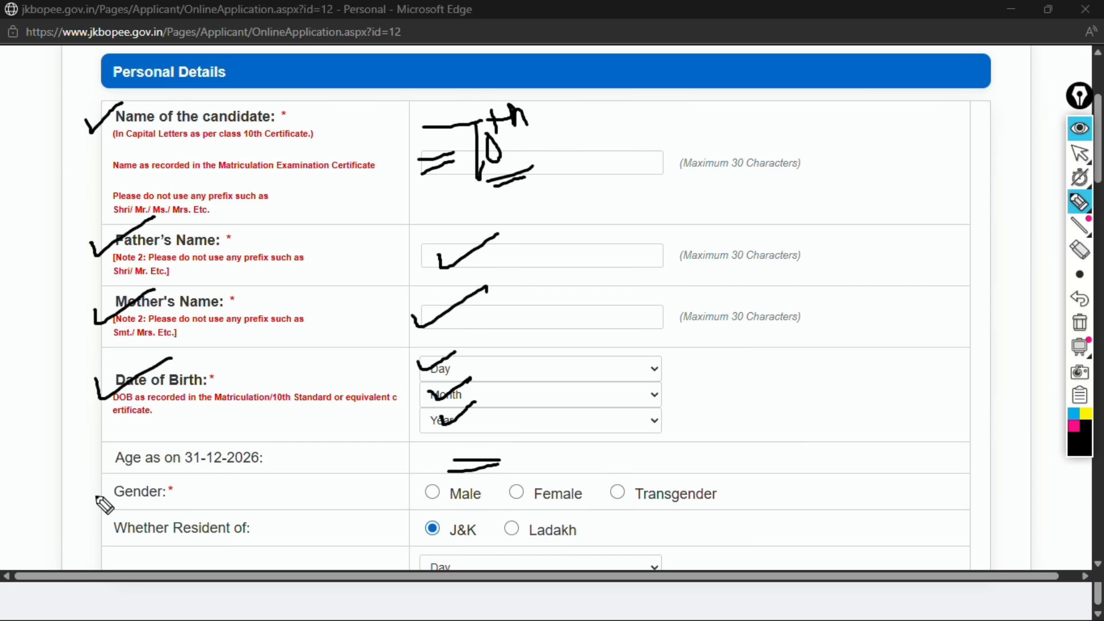
drag(98, 490, 160, 471)
mouse_move(428, 488)
mouse_down()
mouse_move(454, 476)
mouse_move(521, 495)
mouse_up()
drag(627, 486, 628, 506)
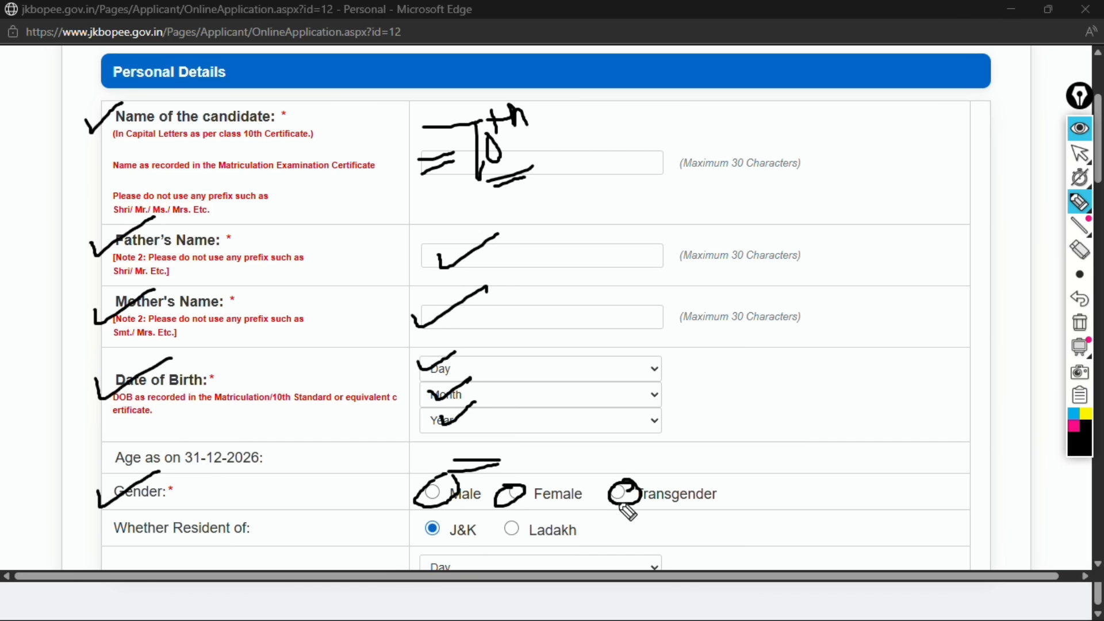
mouse_move(186, 522)
mouse_down()
mouse_move(192, 536)
mouse_move(247, 507)
mouse_up()
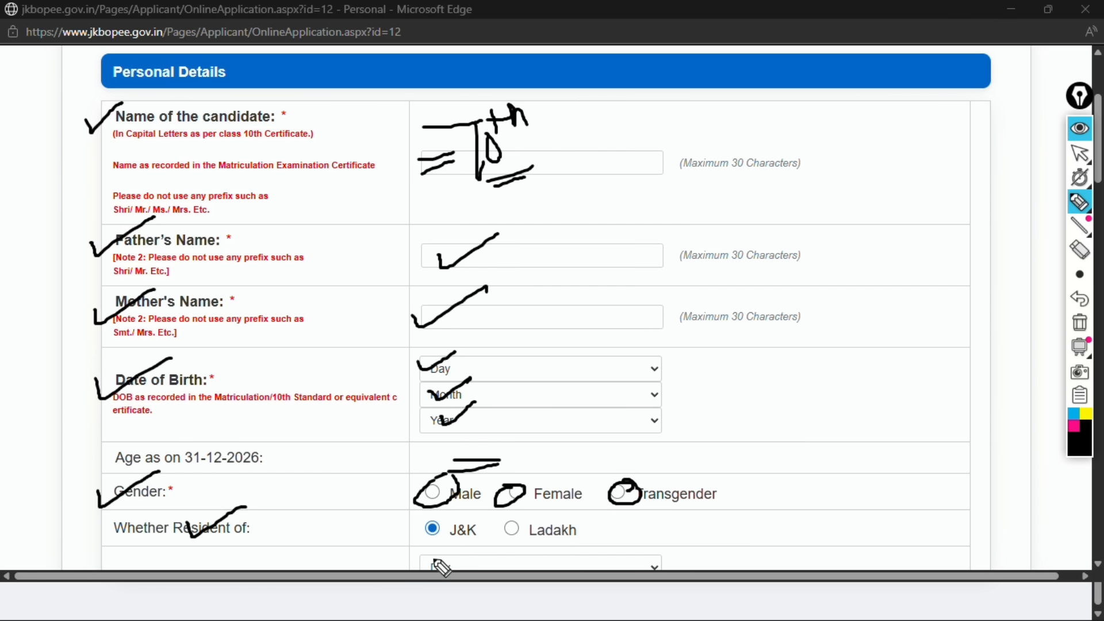
mouse_move(441, 525)
mouse_down()
mouse_move(457, 537)
mouse_move(476, 521)
mouse_up()
drag(248, 526, 296, 516)
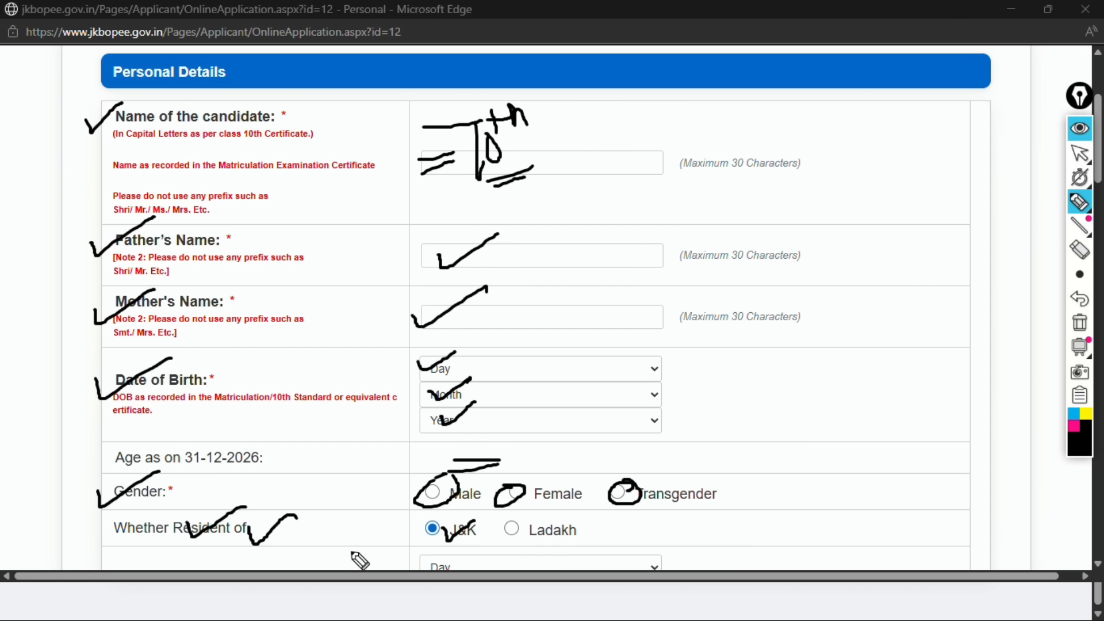
drag(531, 532, 581, 516)
click(1079, 346)
click(1080, 250)
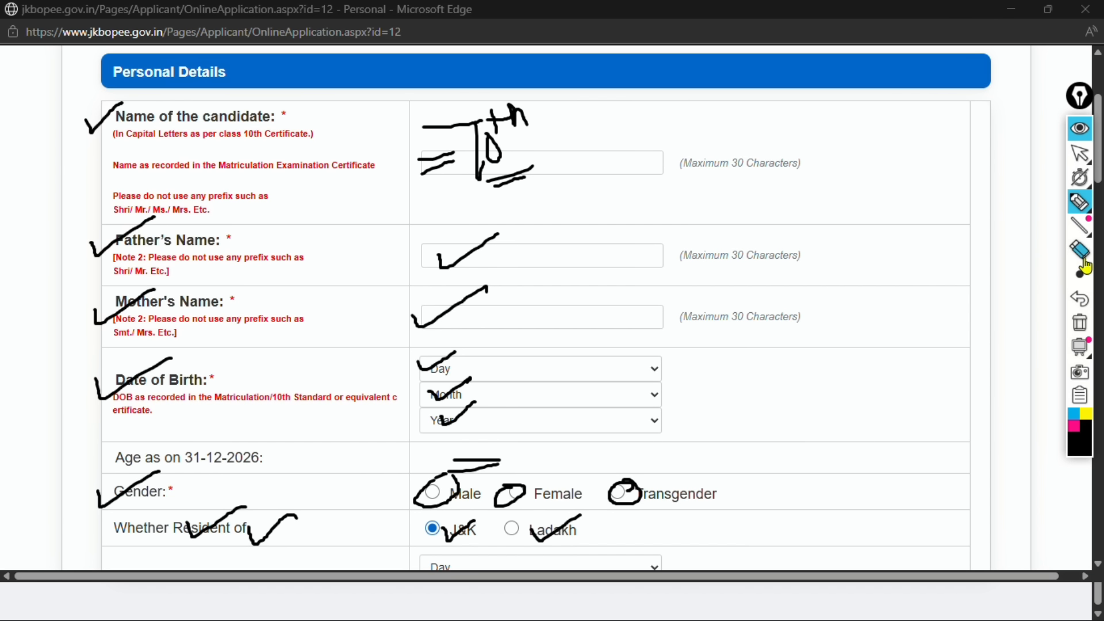
mouse_move(506, 115)
mouse_down()
mouse_move(451, 172)
mouse_move(523, 385)
mouse_move(460, 403)
mouse_move(345, 549)
mouse_move(326, 512)
mouse_move(218, 560)
mouse_move(172, 160)
mouse_move(127, 228)
mouse_up()
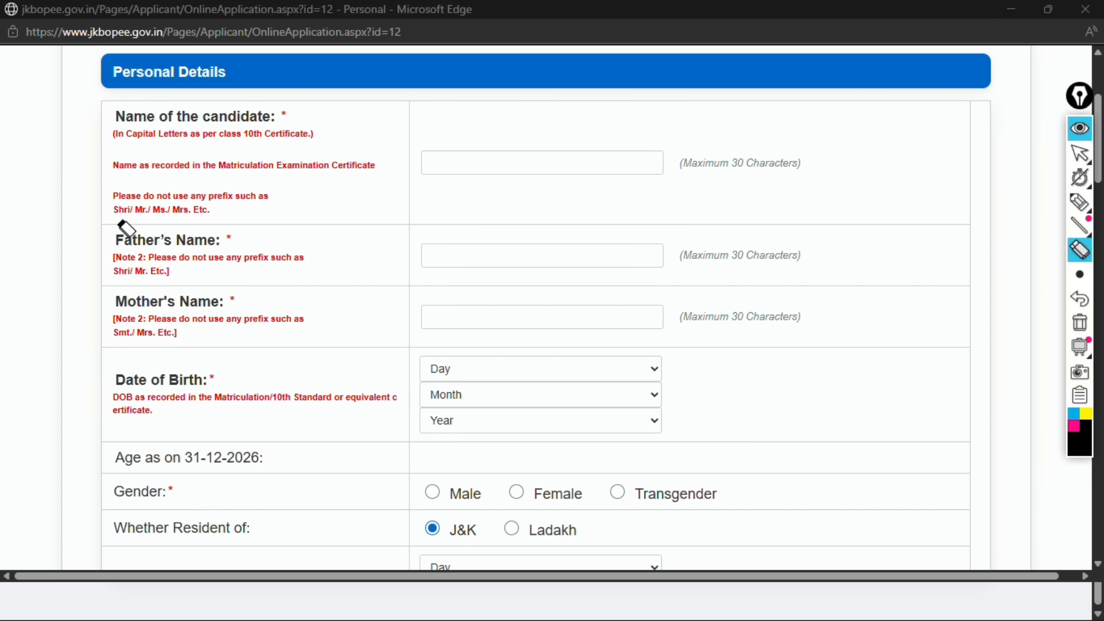
click(1081, 151)
scroll(540, 470, down, 5)
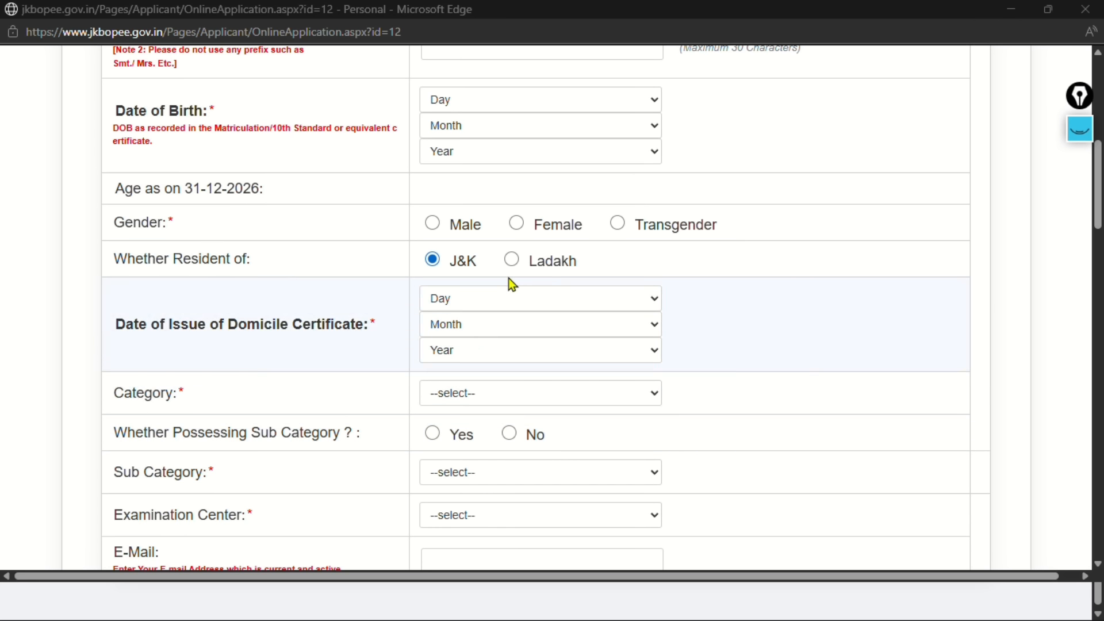
click(523, 264)
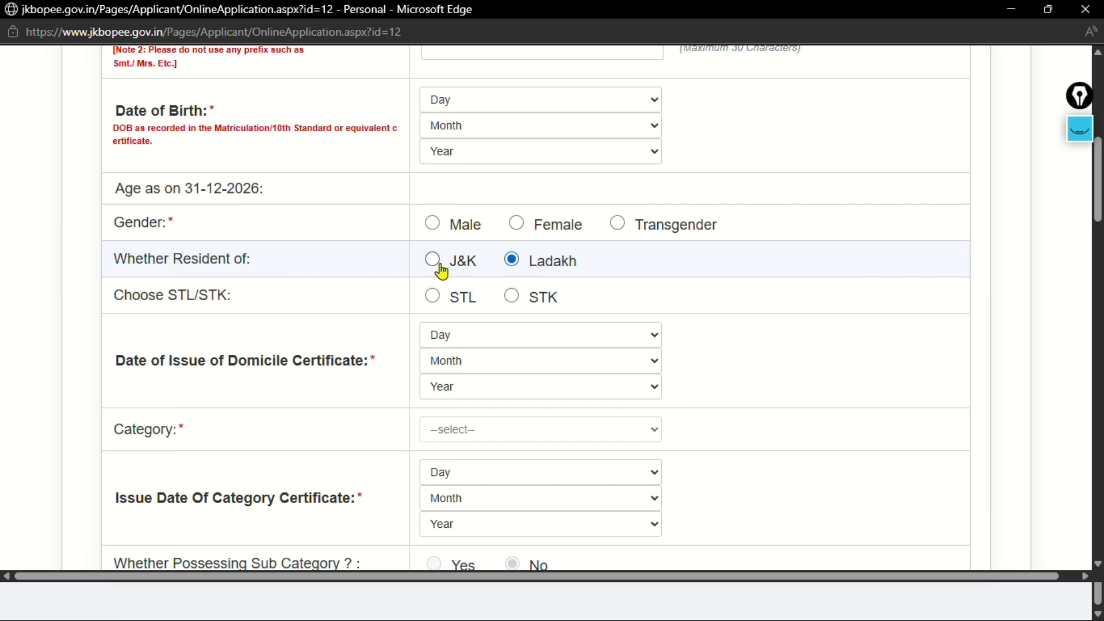
click(440, 269)
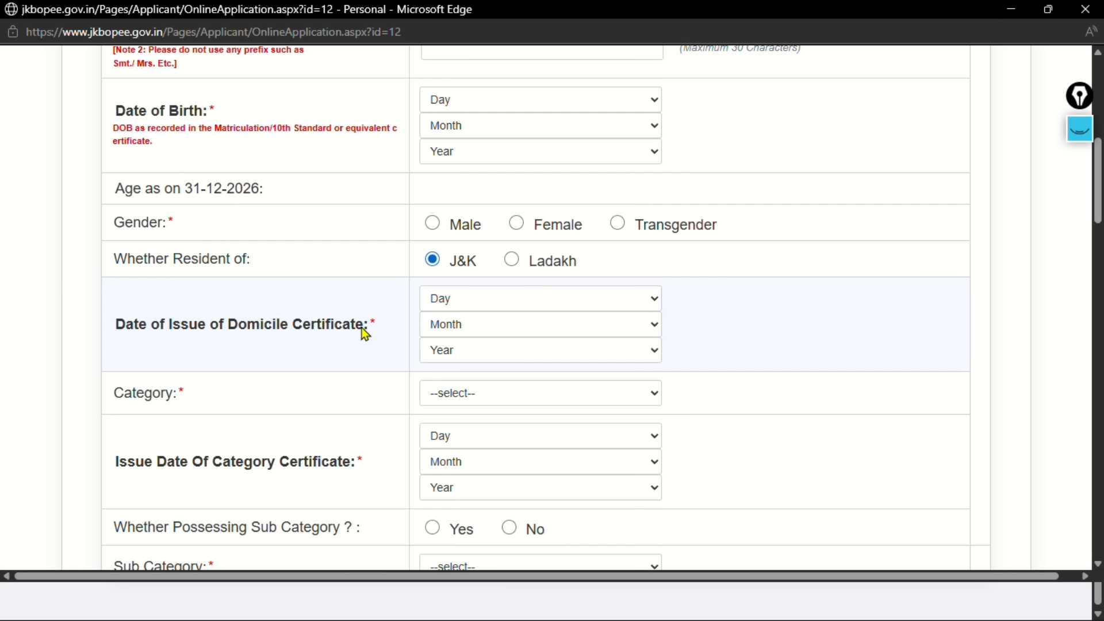
drag(364, 332, 79, 325)
click(197, 326)
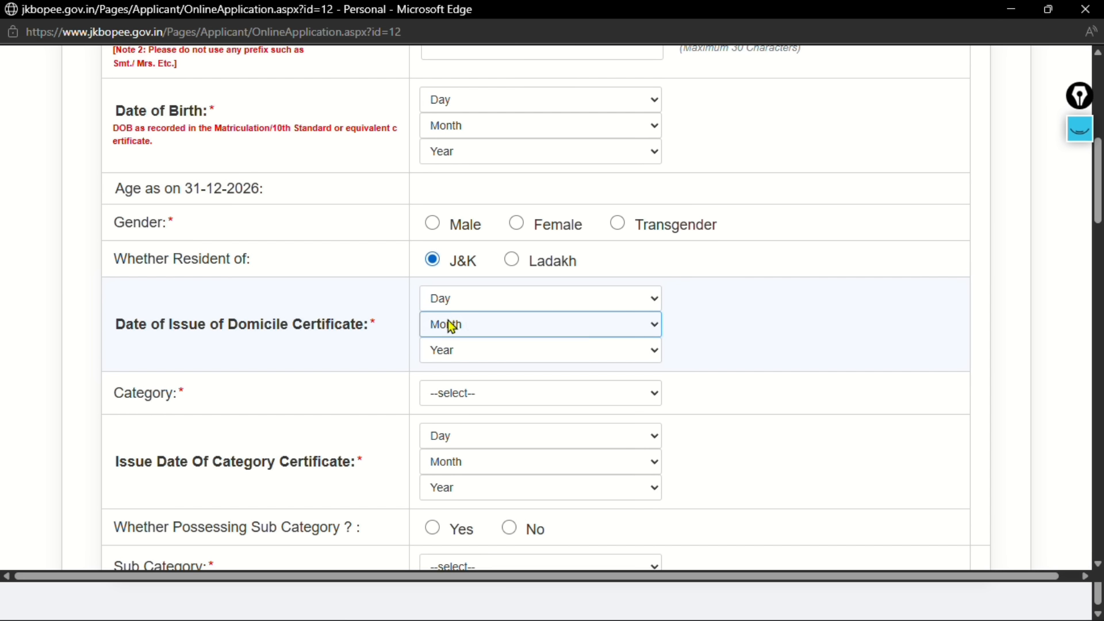
scroll(462, 345, down, 5)
scroll(462, 340, up, 5)
scroll(466, 323, down, 5)
Try RBA as the category, pointing out the certificate issue and renewal date fields it adds
click(456, 123)
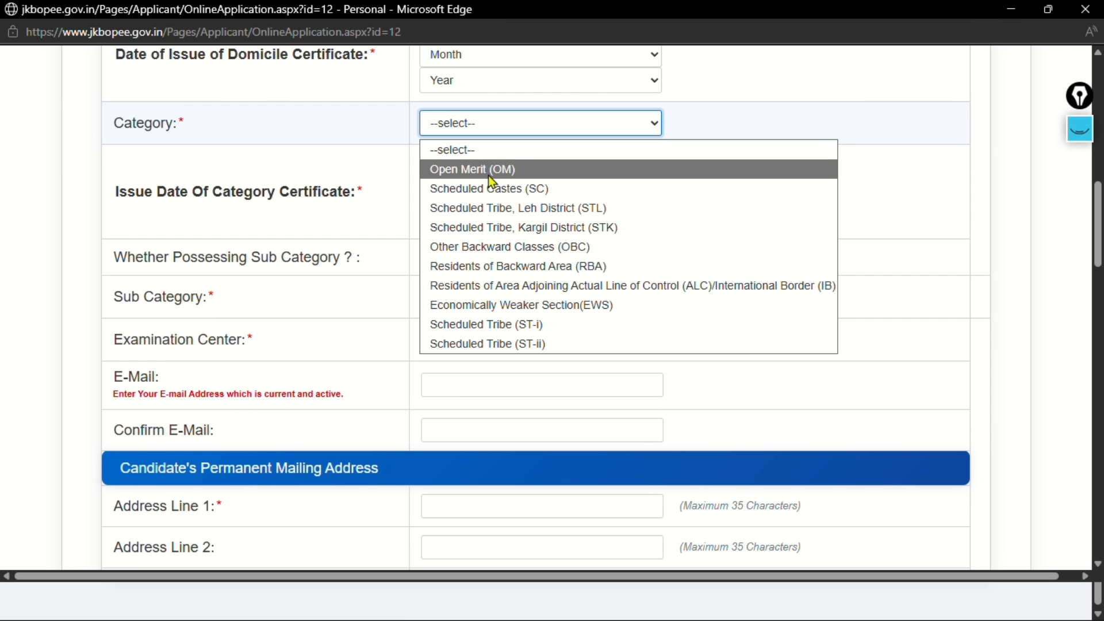
click(518, 266)
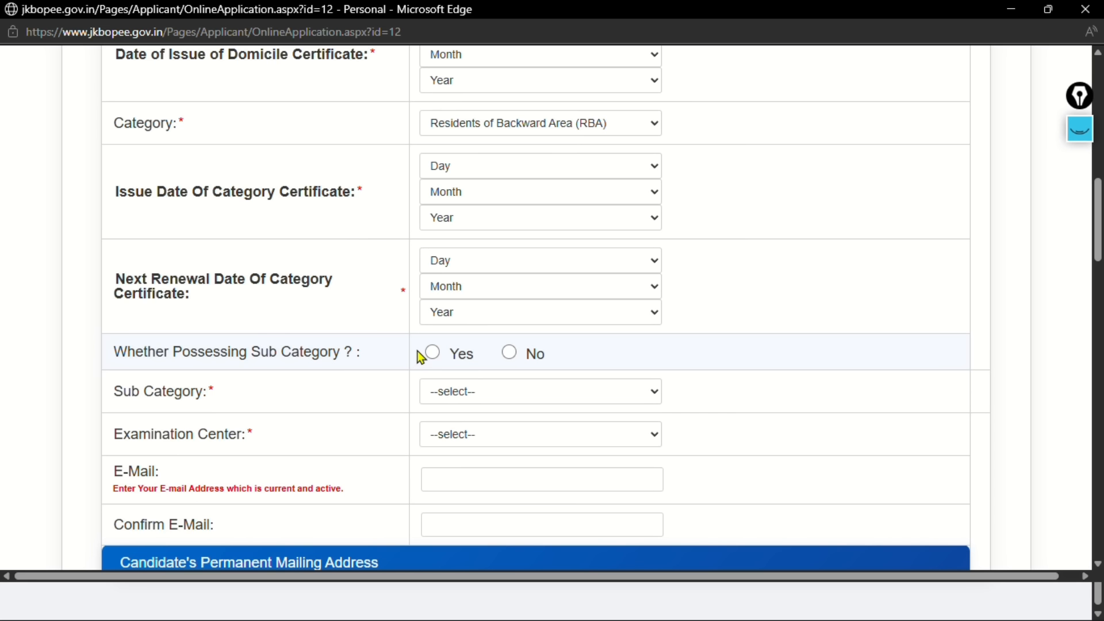
drag(352, 192, 172, 216)
click(255, 238)
double_click(264, 191)
click(264, 192)
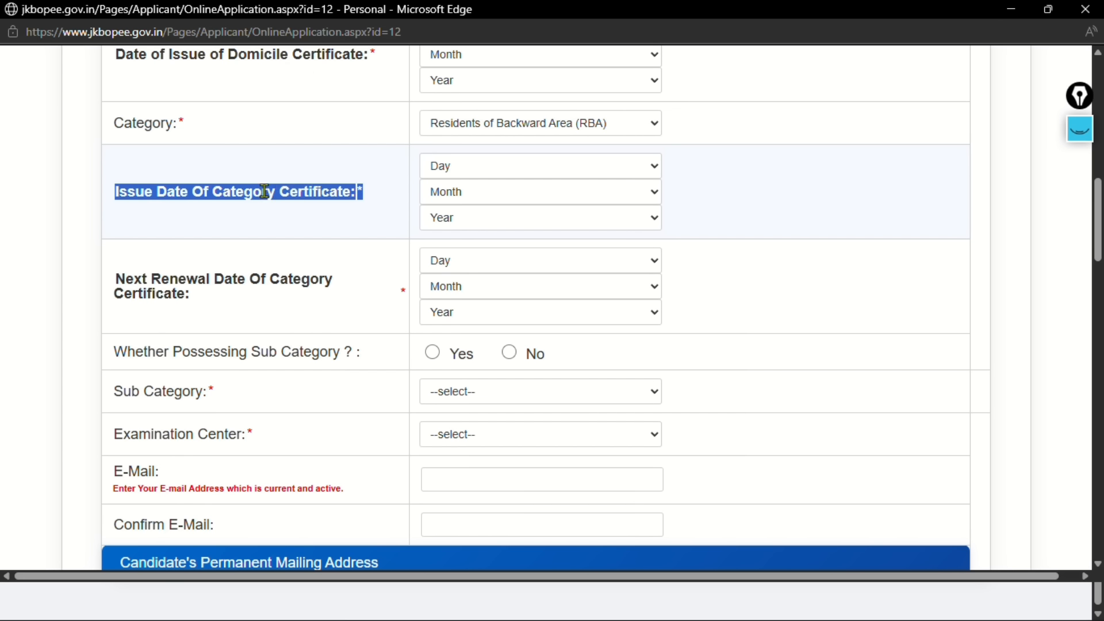
click(325, 195)
click(471, 219)
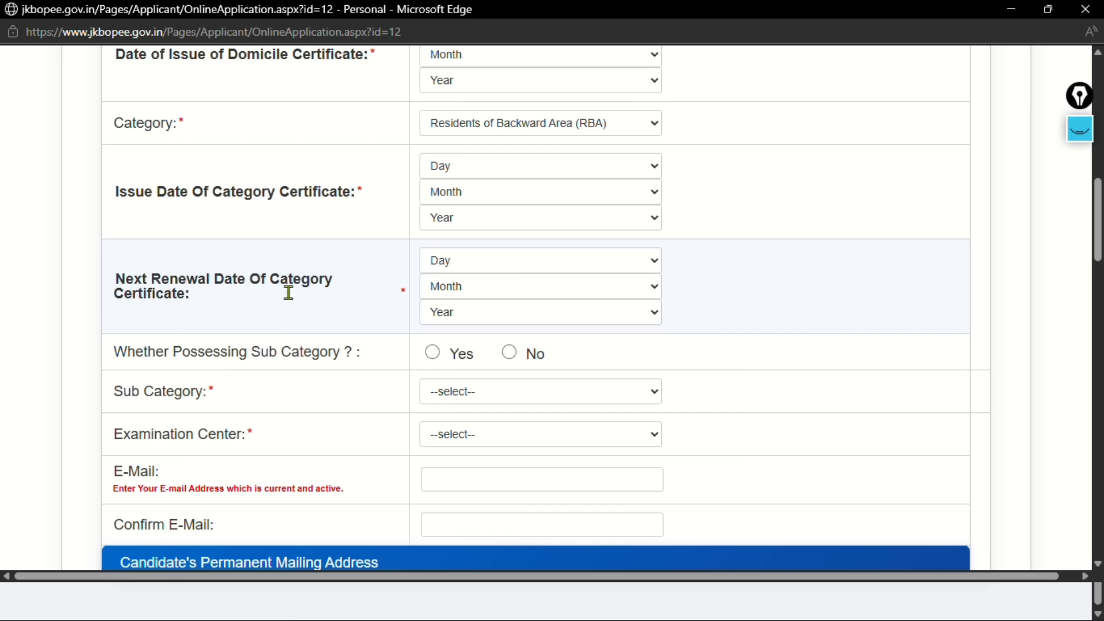
drag(288, 290, 113, 279)
click(321, 308)
Switch the category to Open Merit (OM) and review the sub category list
click(505, 125)
click(519, 177)
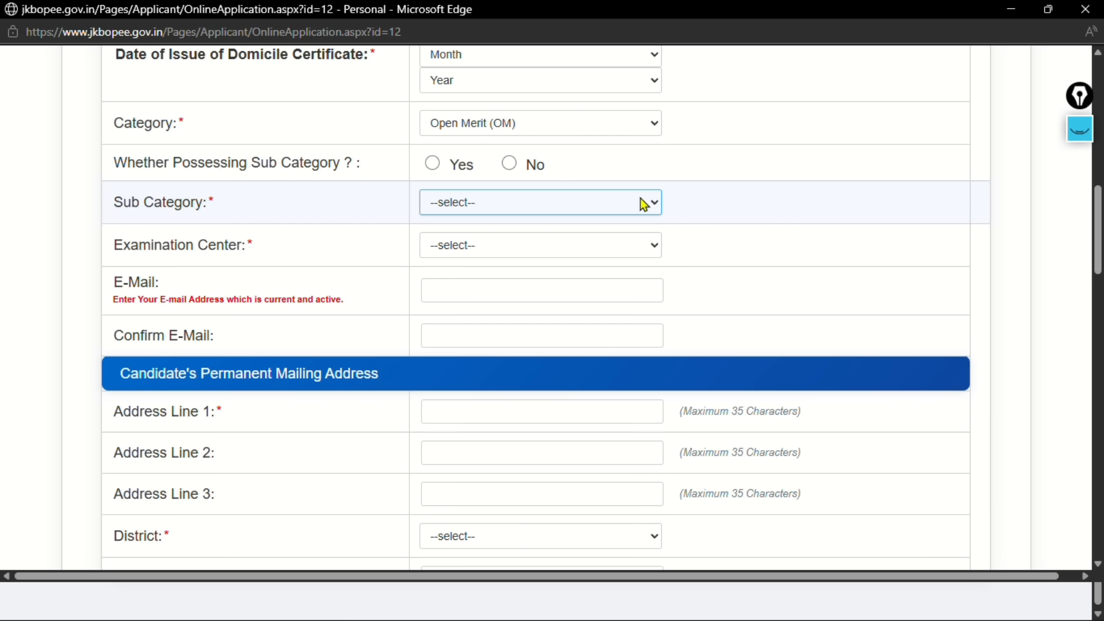
click(497, 208)
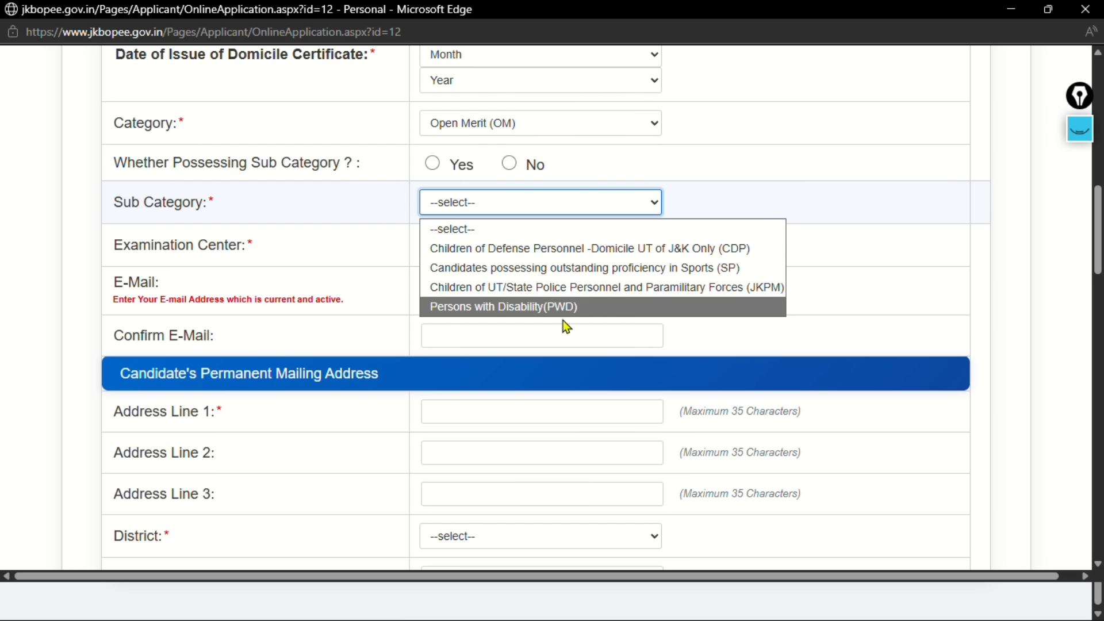
click(343, 233)
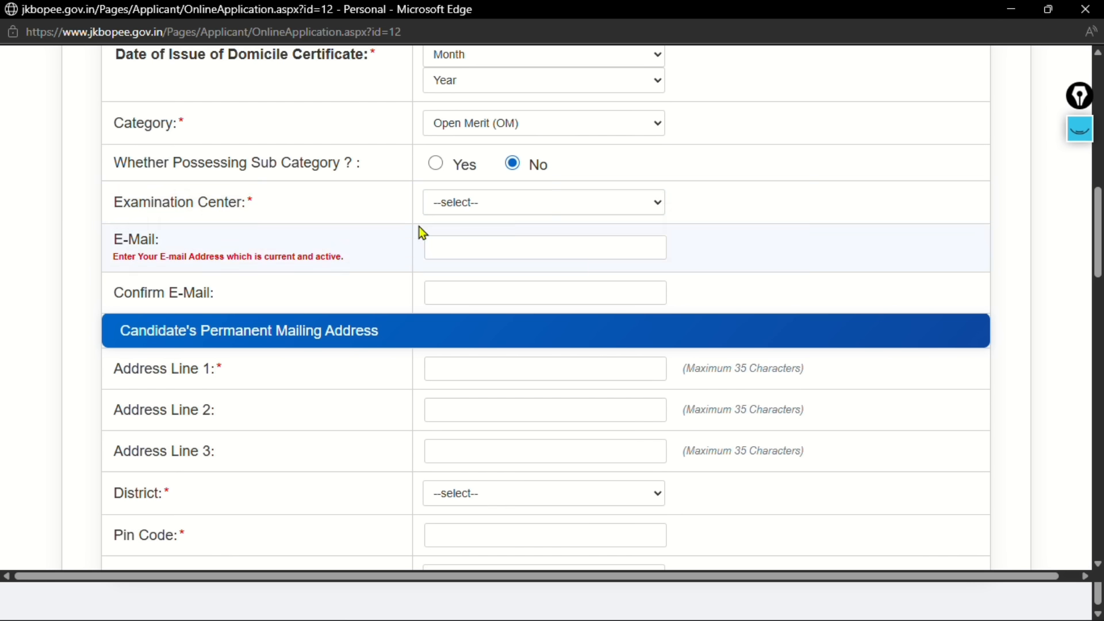
Look over the examination centre list and the E-Mail and Confirm E-Mail fields
click(510, 207)
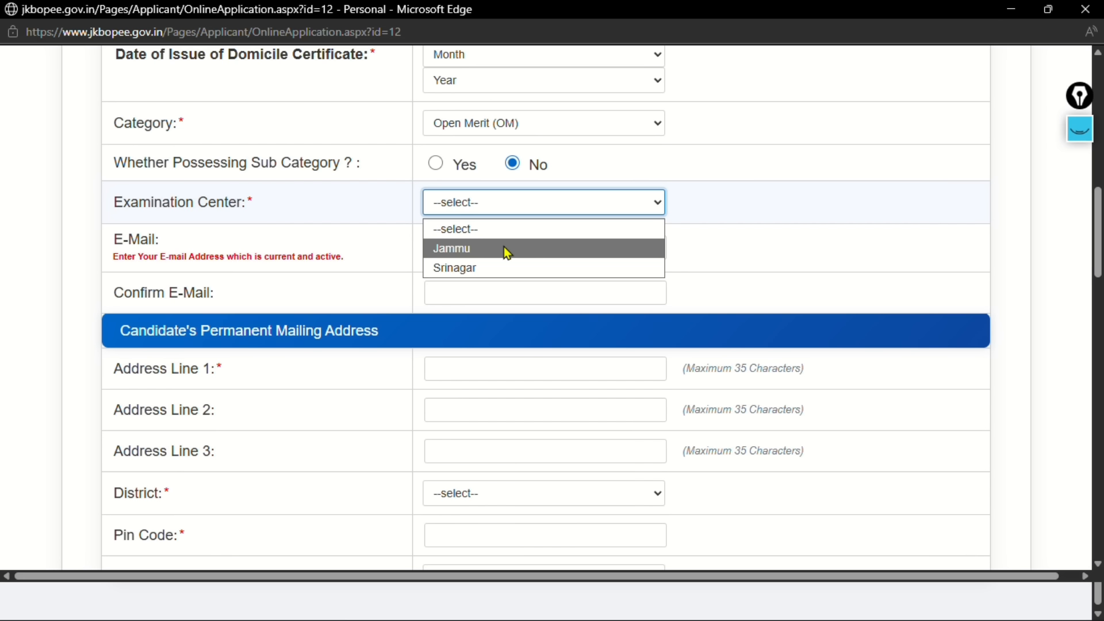
click(218, 305)
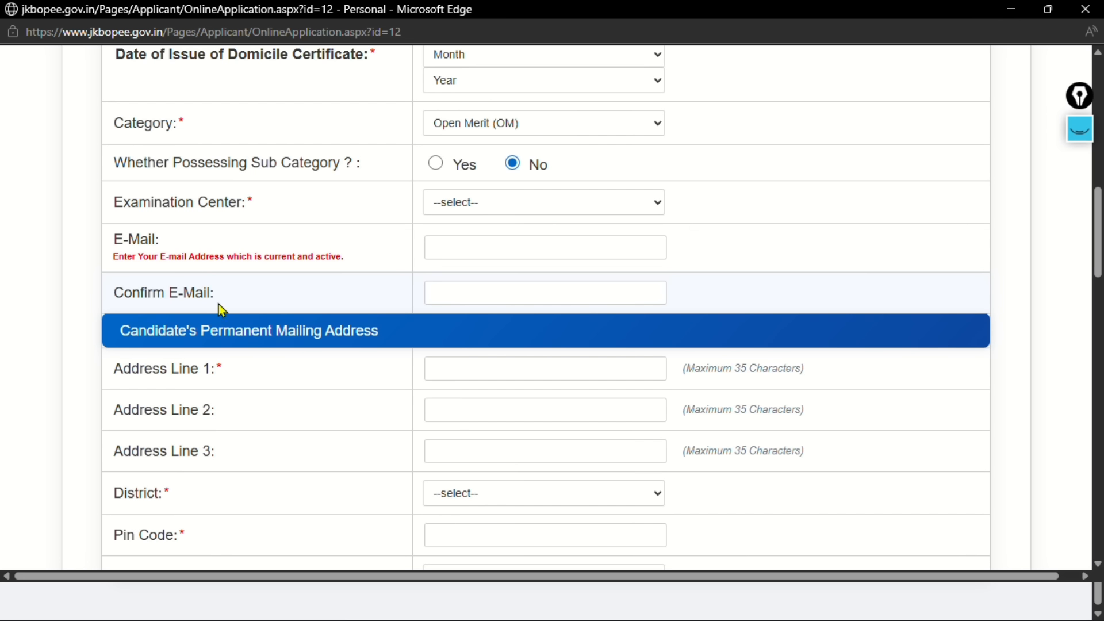
click(438, 241)
click(442, 297)
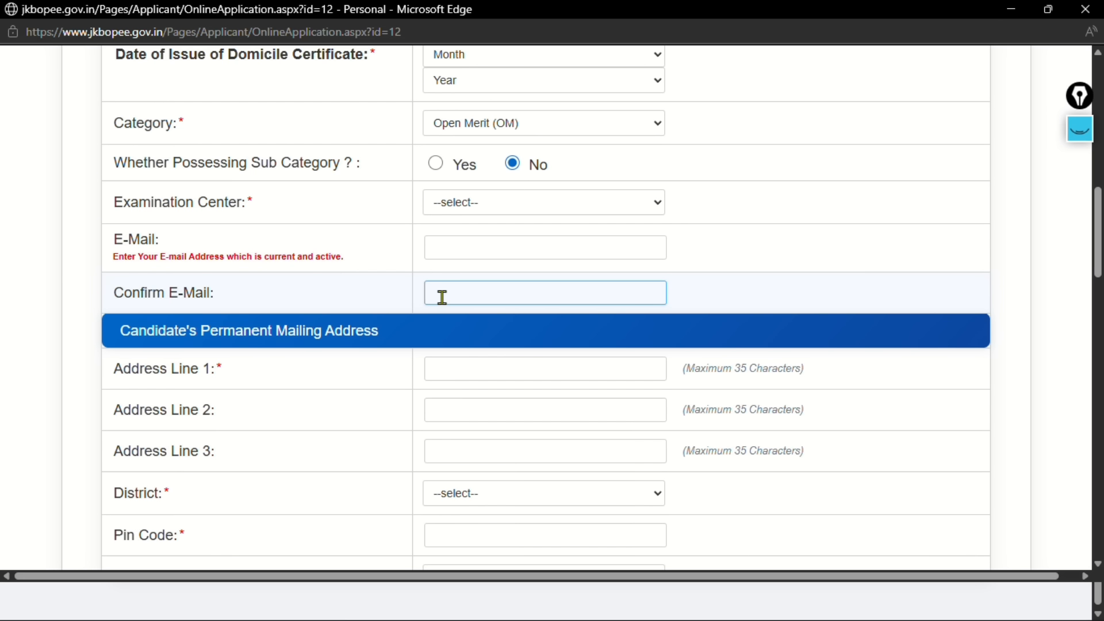
scroll(442, 297, down, 5)
click(1080, 130)
click(1079, 202)
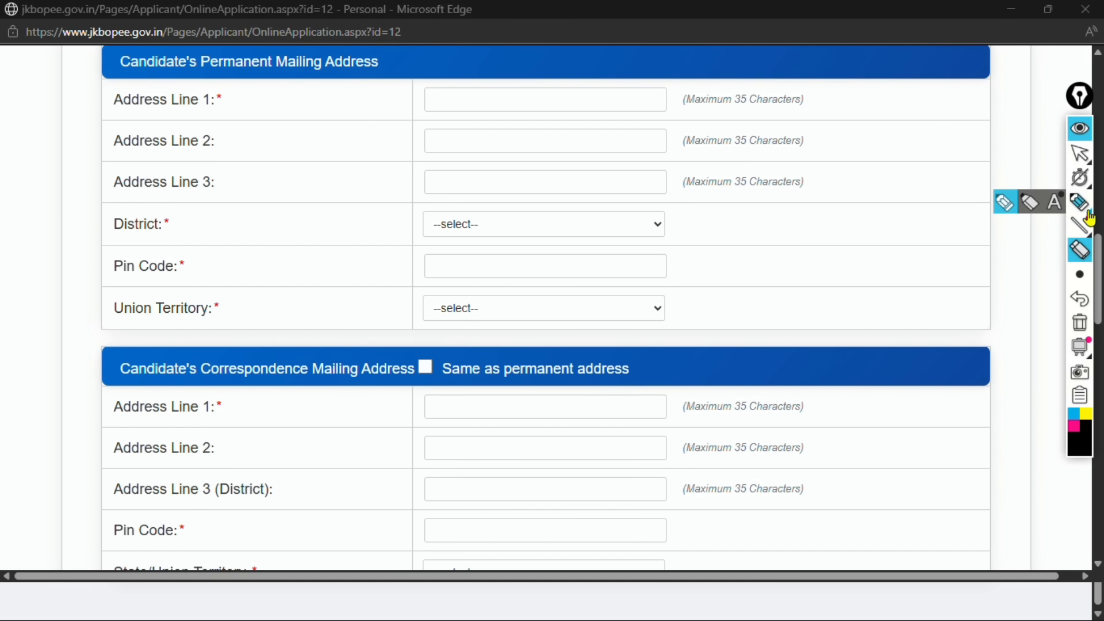
drag(263, 101, 321, 81)
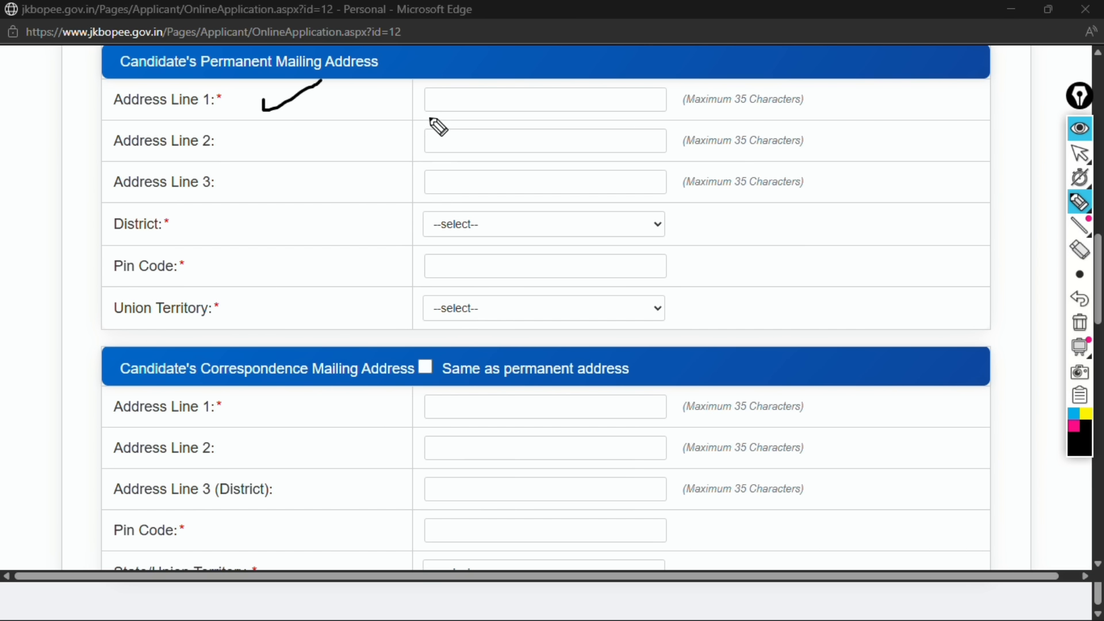
drag(424, 90, 460, 85)
drag(425, 131, 470, 121)
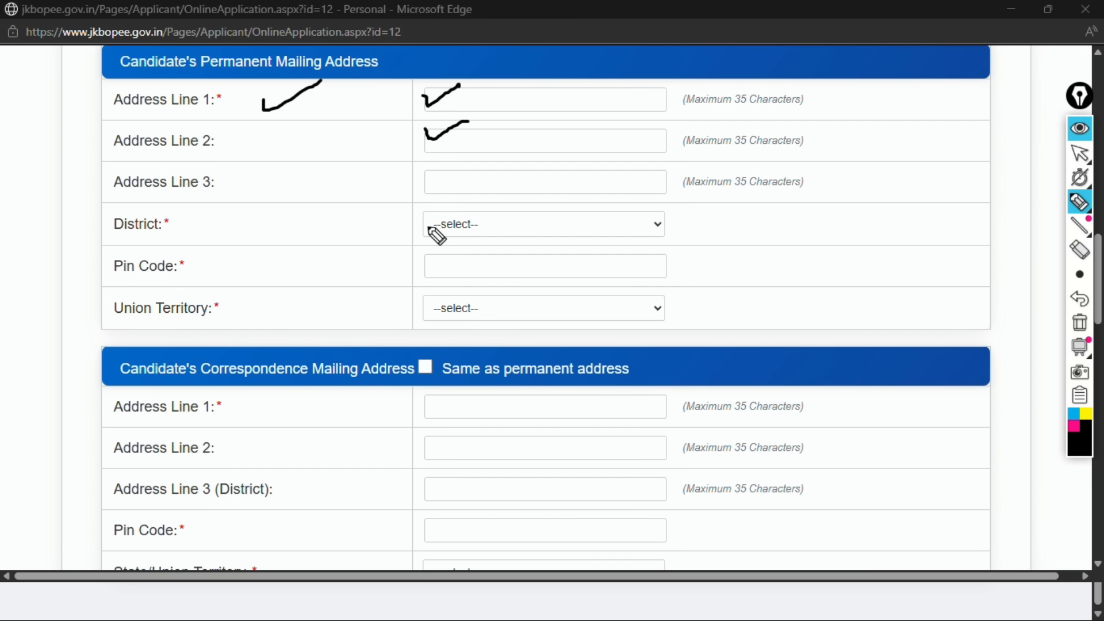
drag(426, 215, 489, 200)
drag(432, 266, 480, 246)
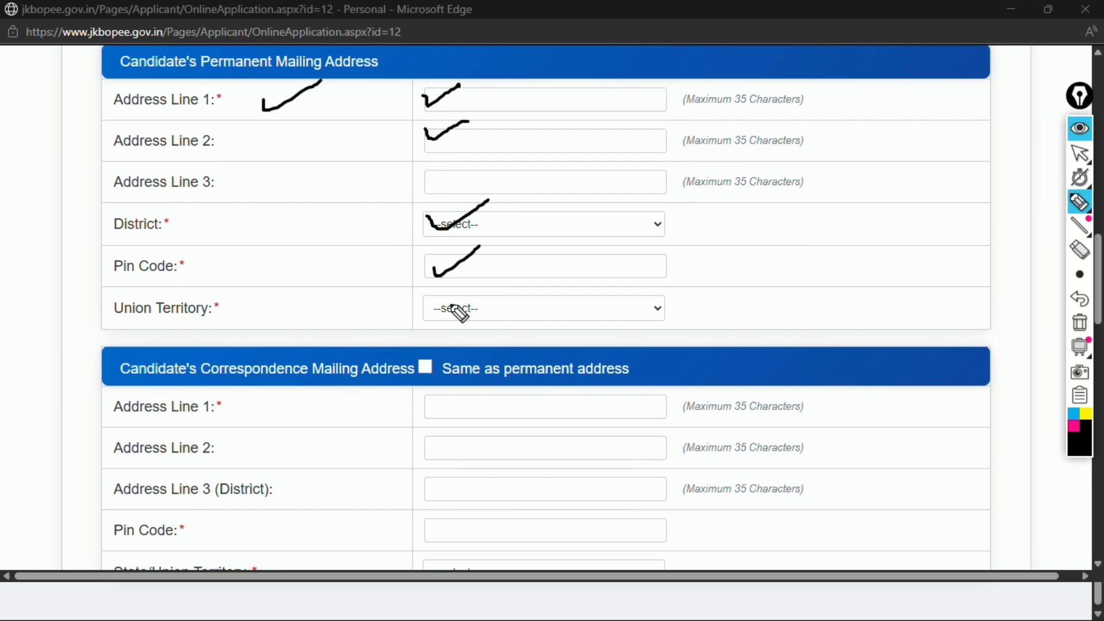
drag(432, 298, 497, 276)
mouse_move(1074, 216)
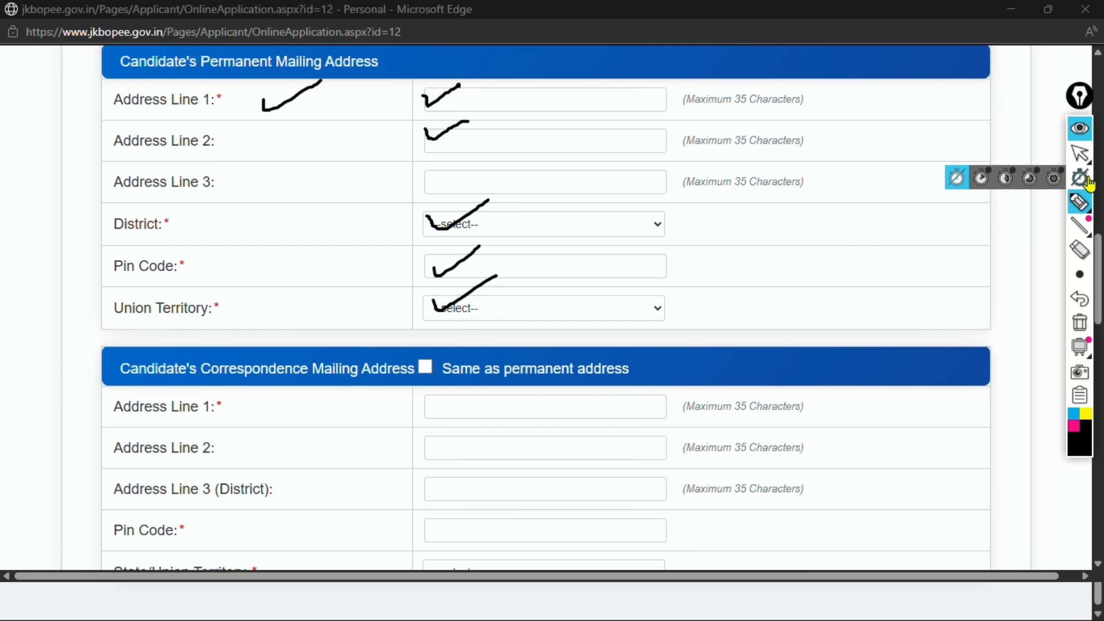
click(1078, 250)
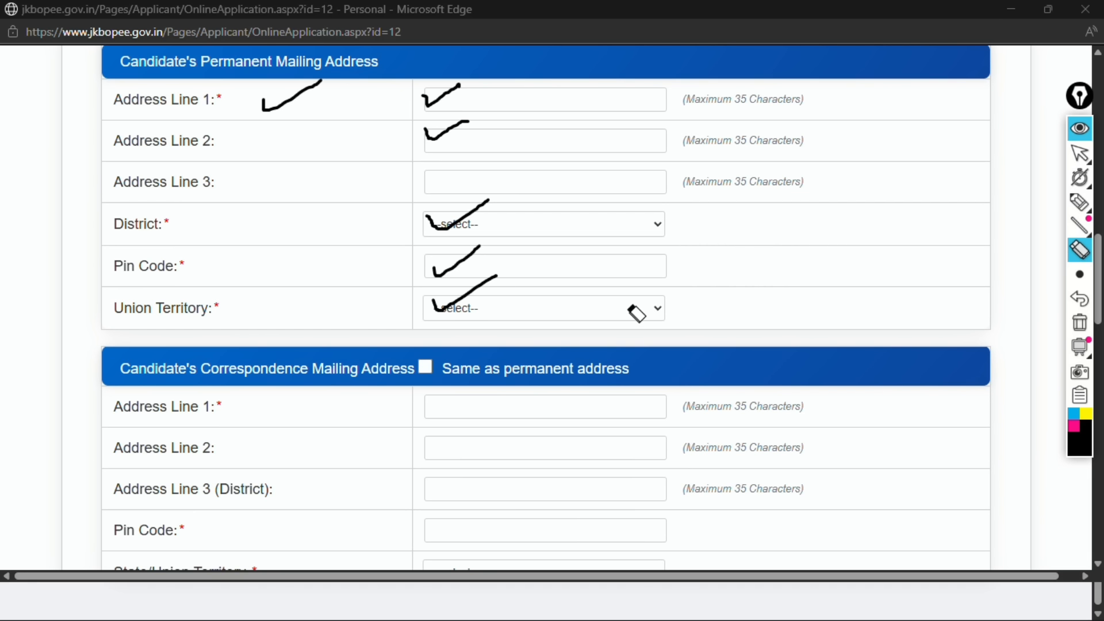
click(1079, 322)
mouse_move(1074, 181)
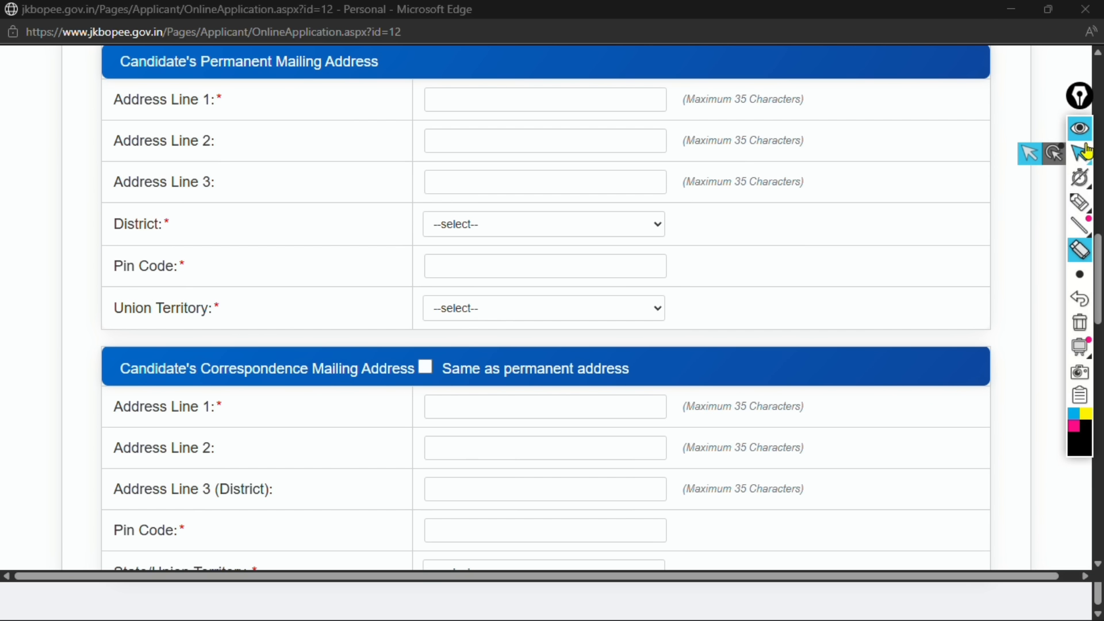
click(1079, 128)
scroll(771, 337, down, 4)
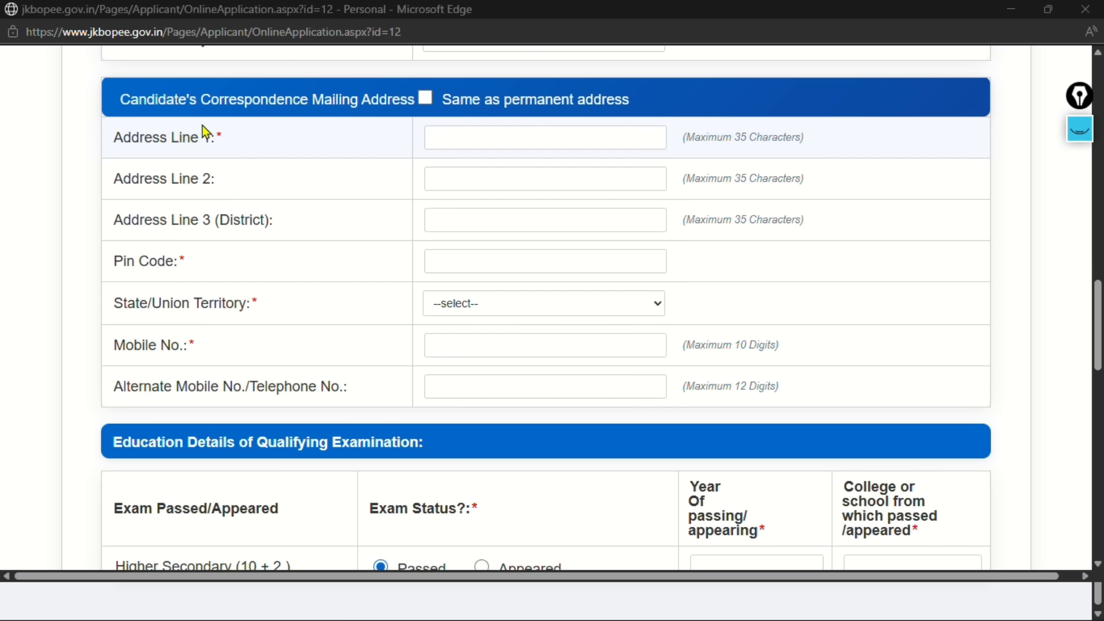
click(423, 100)
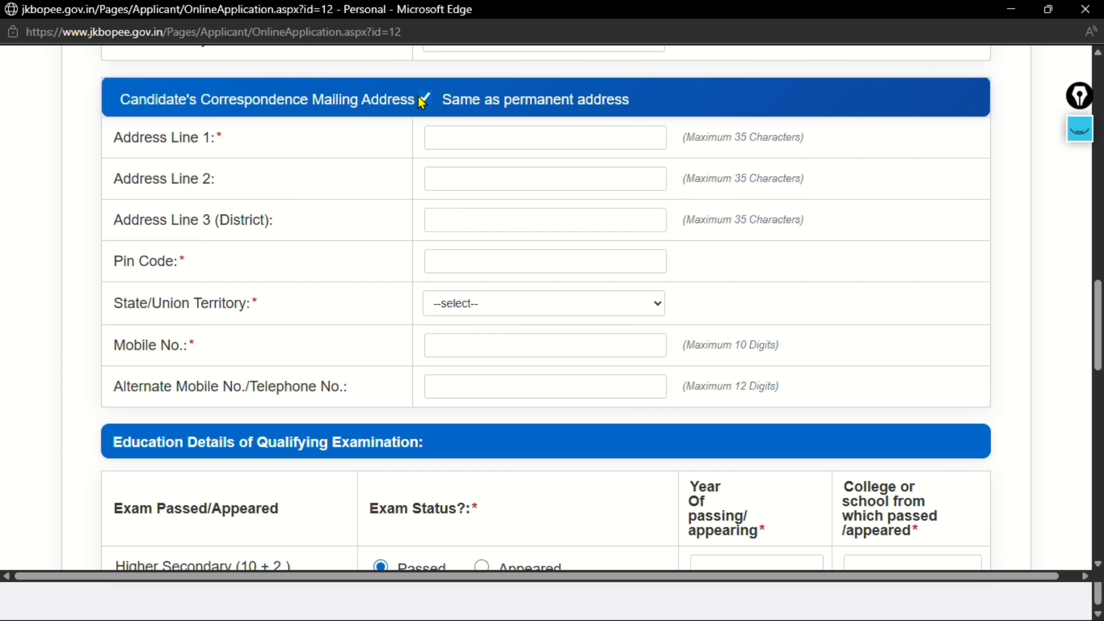
click(424, 100)
drag(206, 346, 40, 353)
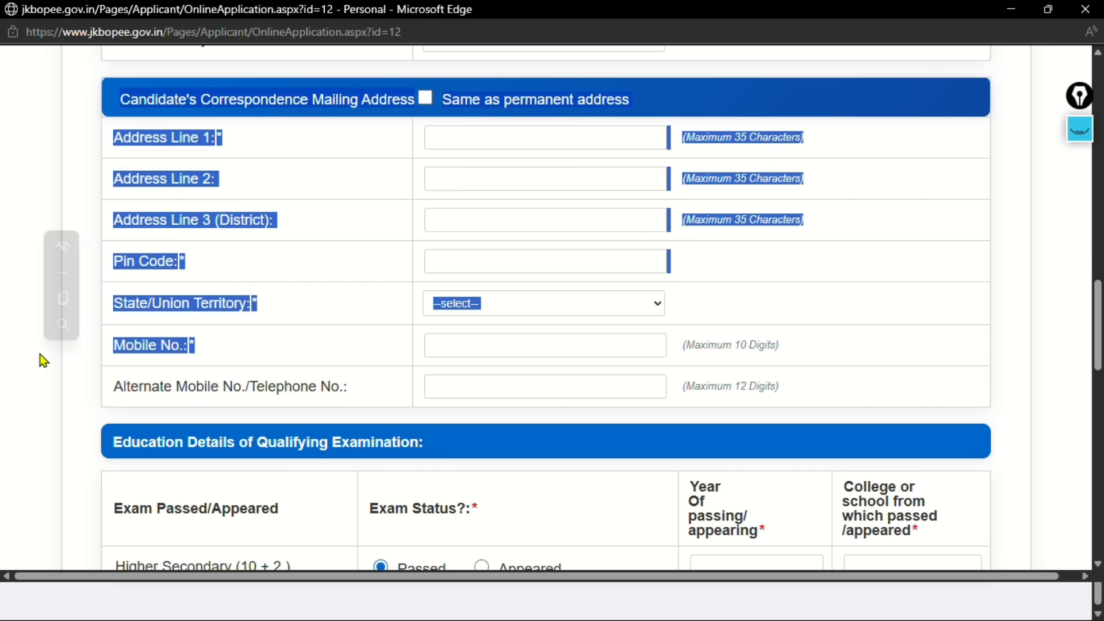
click(202, 354)
drag(202, 354, 124, 348)
click(453, 347)
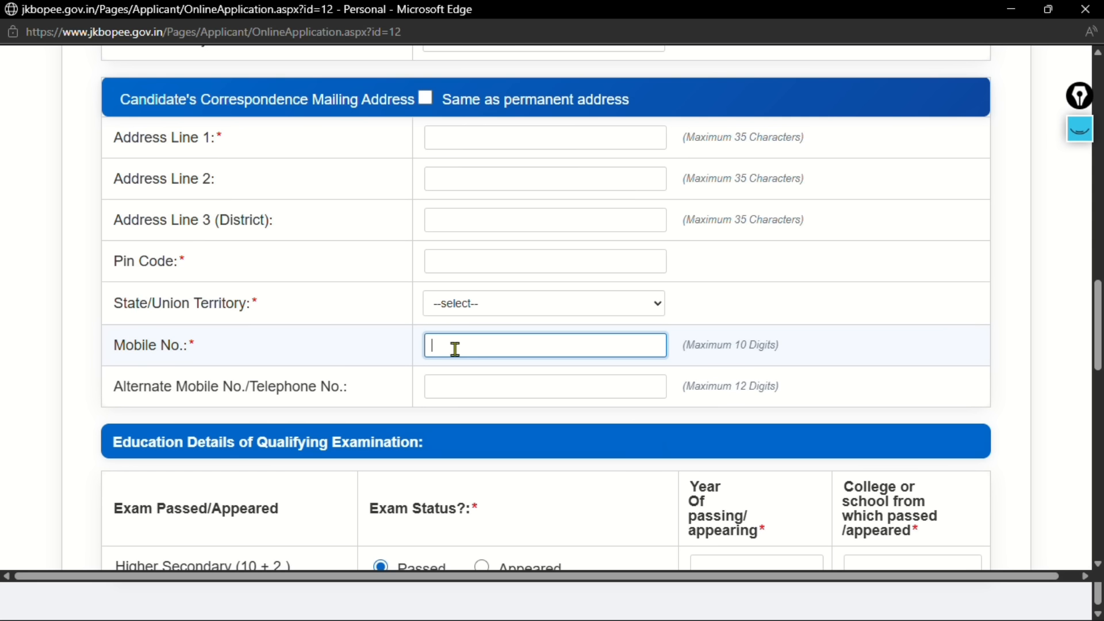
click(401, 355)
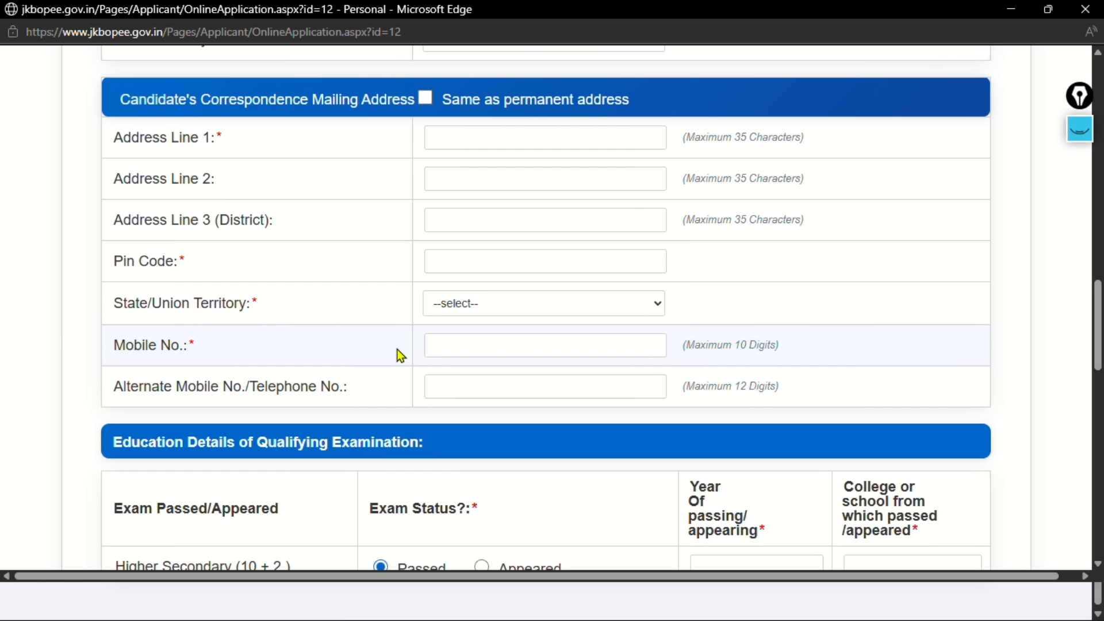
scroll(401, 355, down, 5)
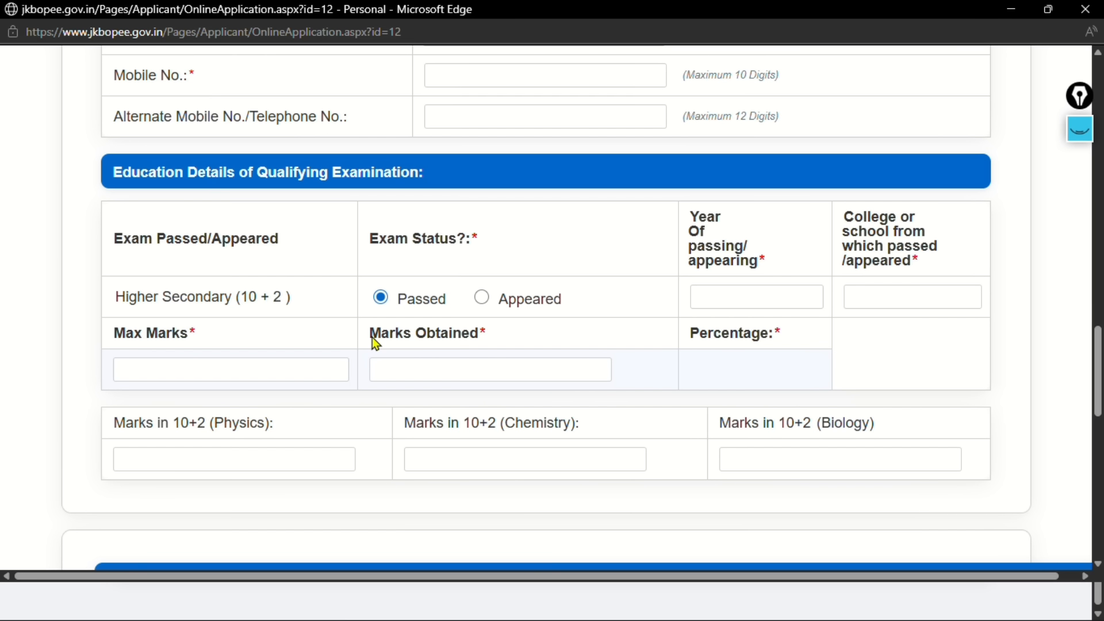
drag(110, 172, 305, 190)
click(746, 242)
click(1079, 129)
click(1080, 202)
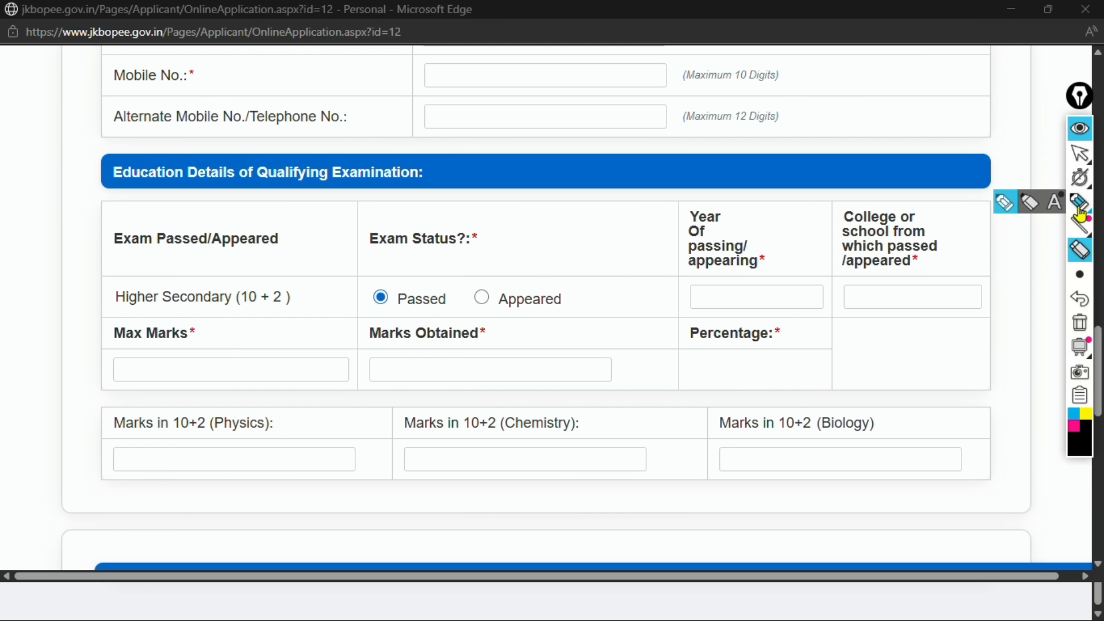
drag(90, 232, 156, 212)
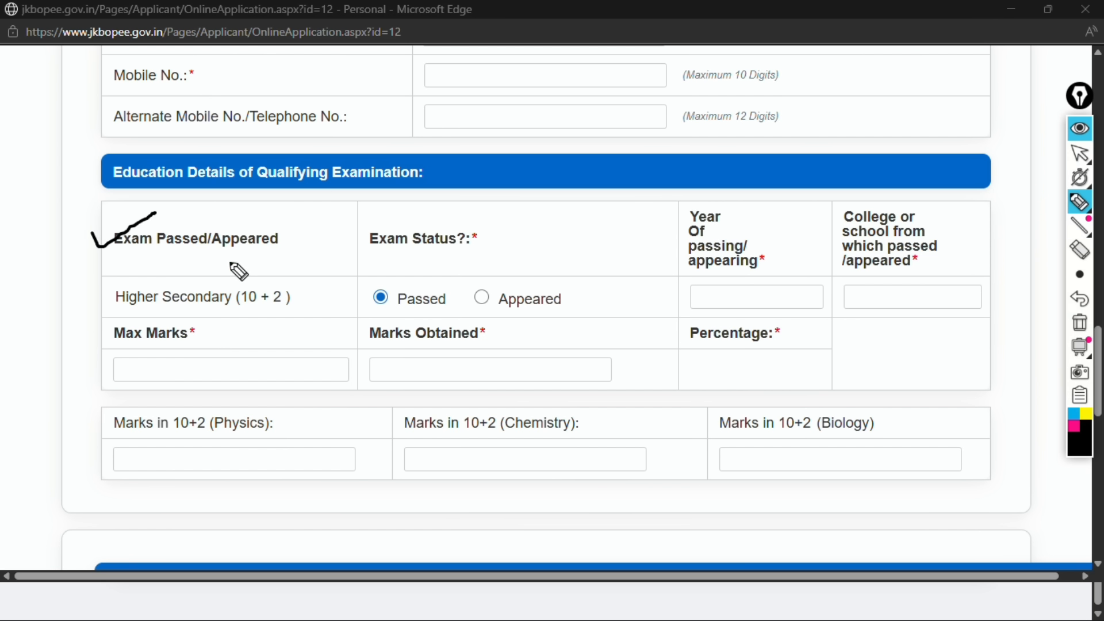
mouse_move(301, 283)
mouse_down()
mouse_move(364, 260)
mouse_move(420, 267)
mouse_up()
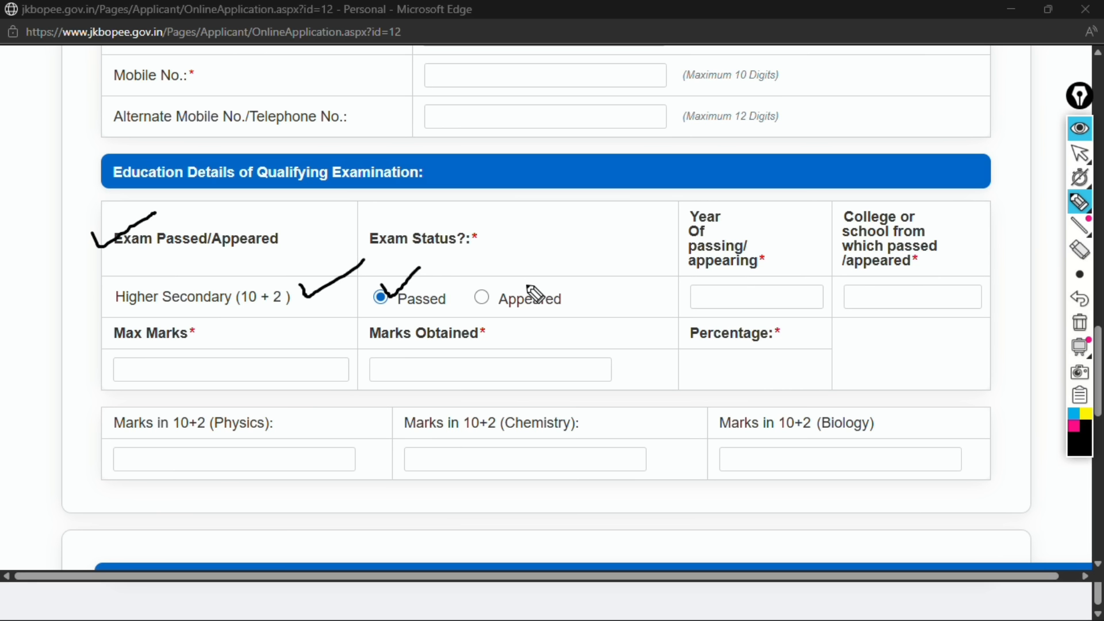
drag(473, 283, 531, 251)
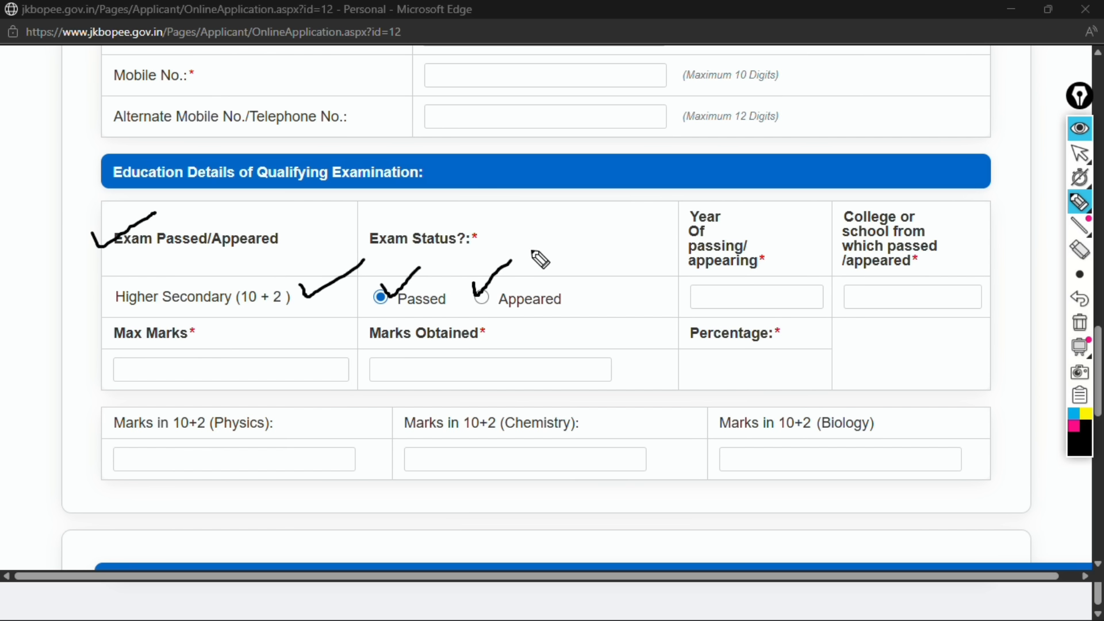
click(1079, 276)
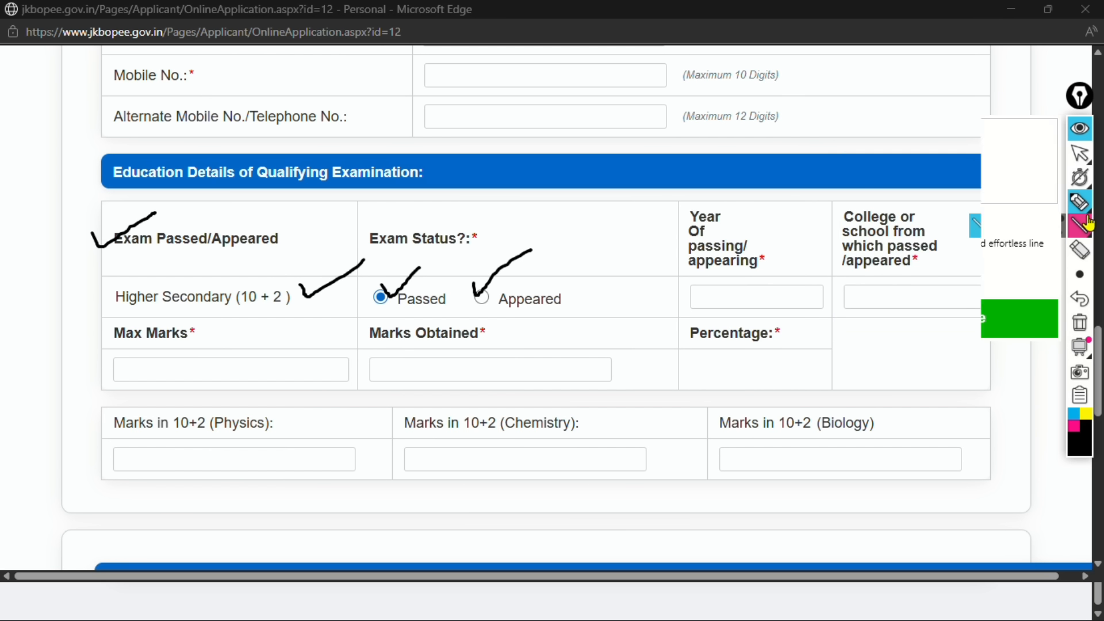
click(1073, 425)
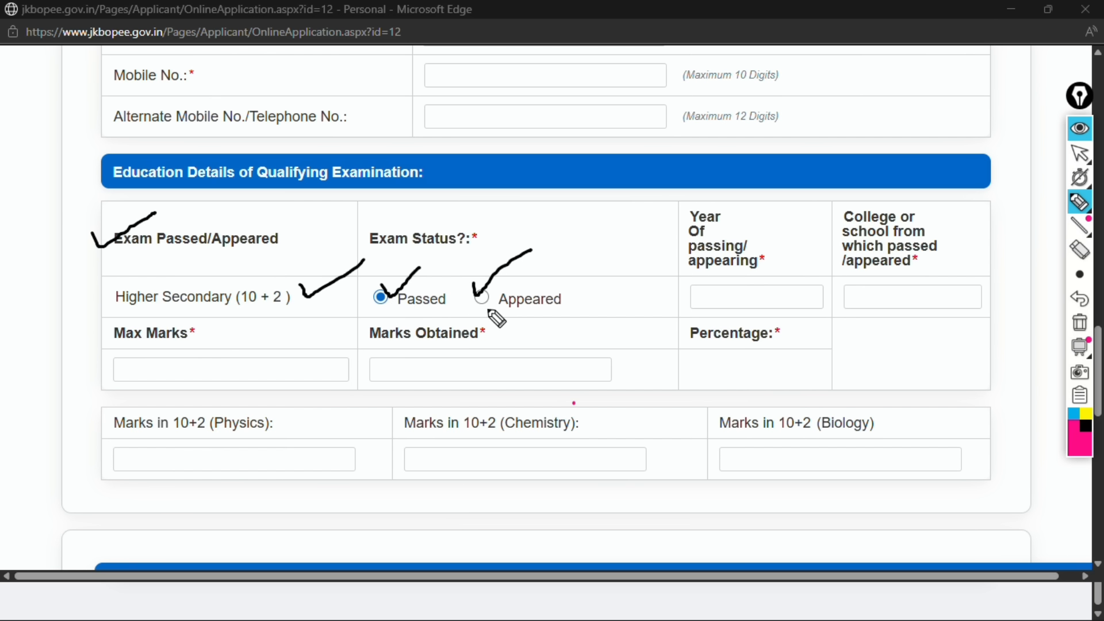
drag(482, 292, 541, 271)
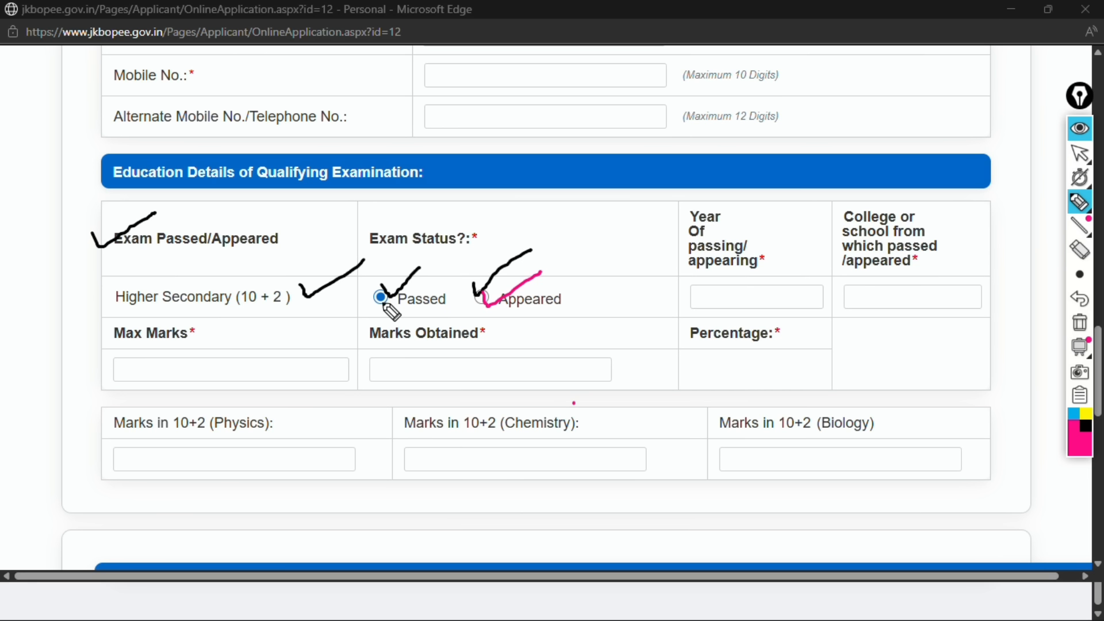
mouse_move(397, 275)
mouse_down()
mouse_move(371, 296)
mouse_move(377, 287)
mouse_up()
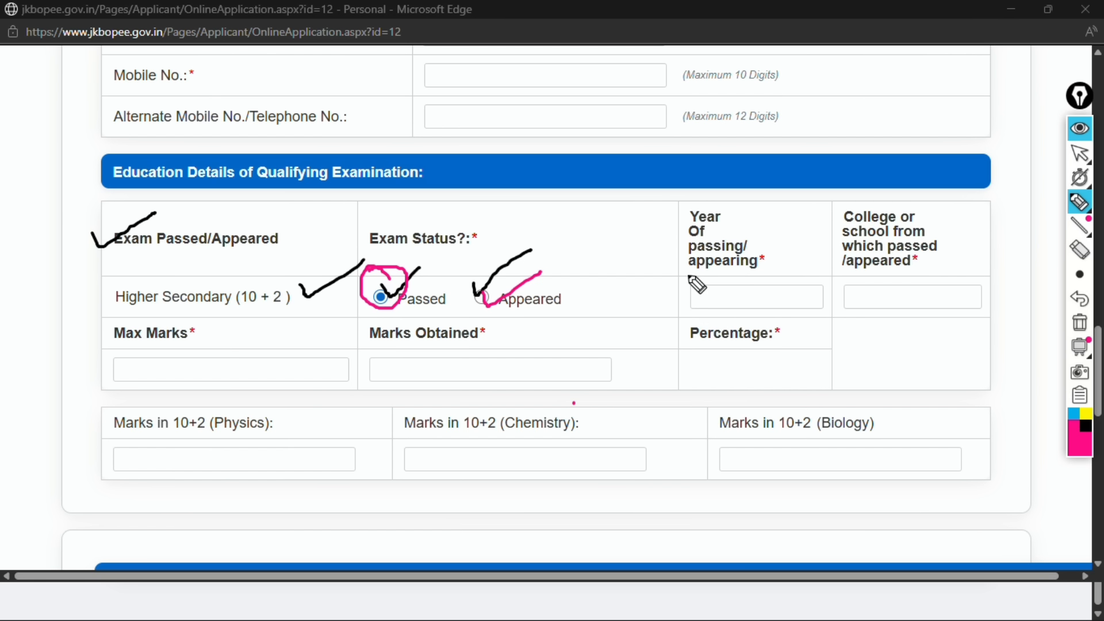
drag(686, 243, 731, 232)
drag(698, 297, 759, 263)
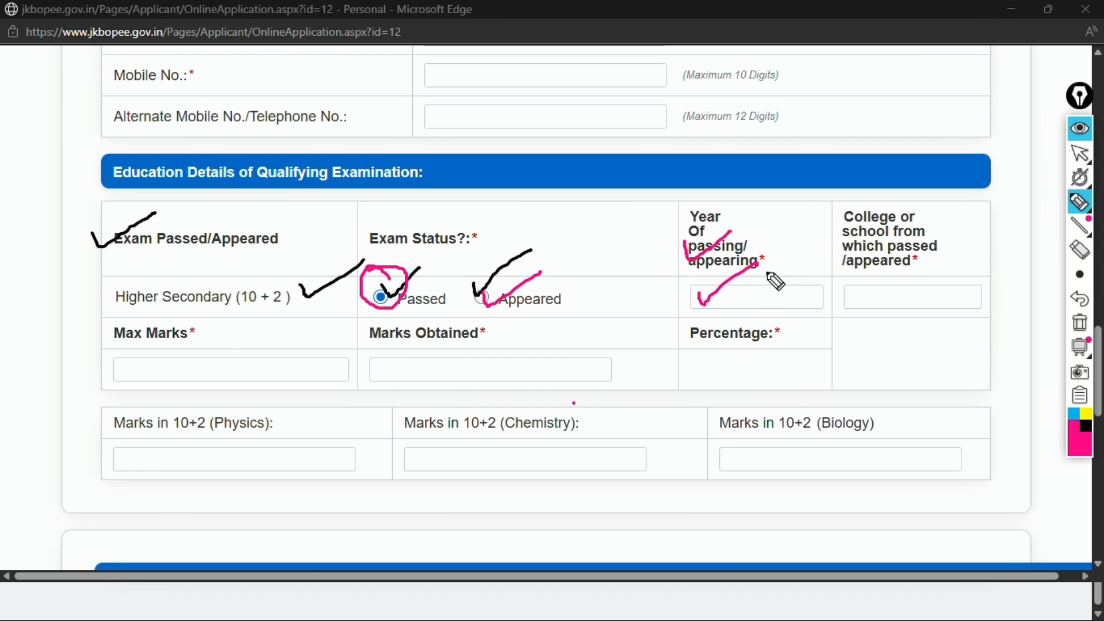
drag(745, 286, 804, 277)
mouse_move(871, 242)
mouse_down()
mouse_move(879, 252)
mouse_move(926, 220)
mouse_up()
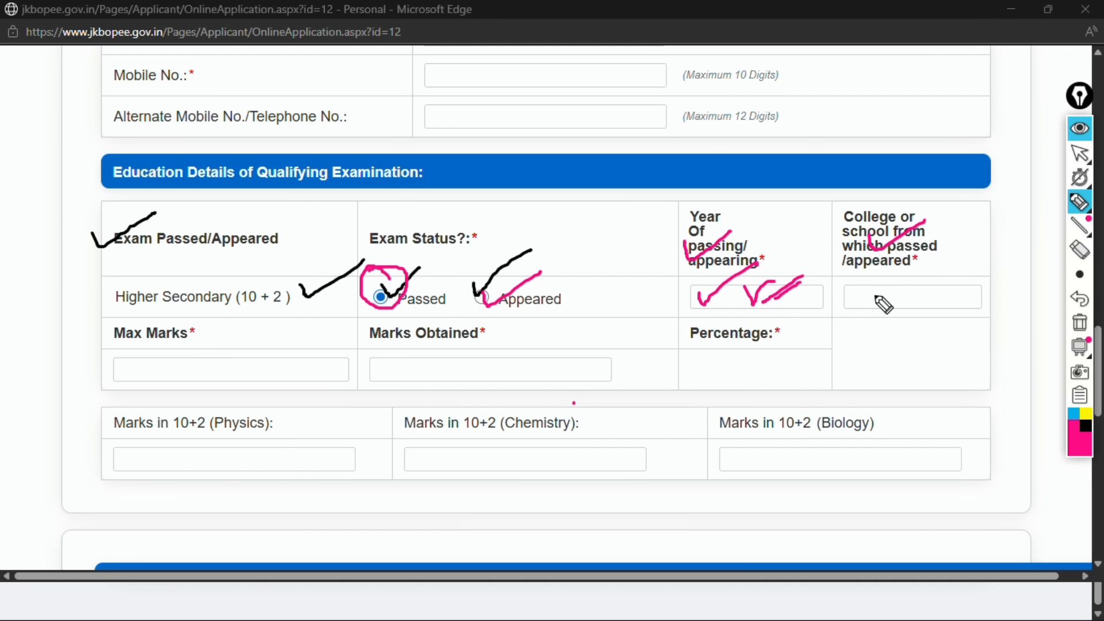
drag(861, 295, 884, 293)
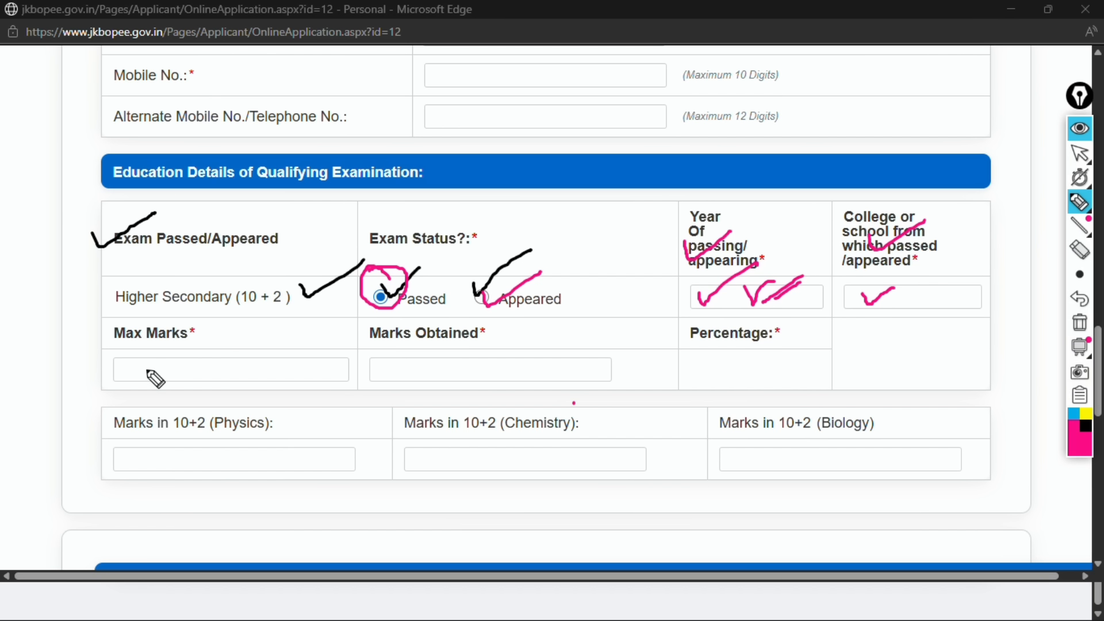
drag(147, 363, 203, 344)
drag(426, 362, 514, 323)
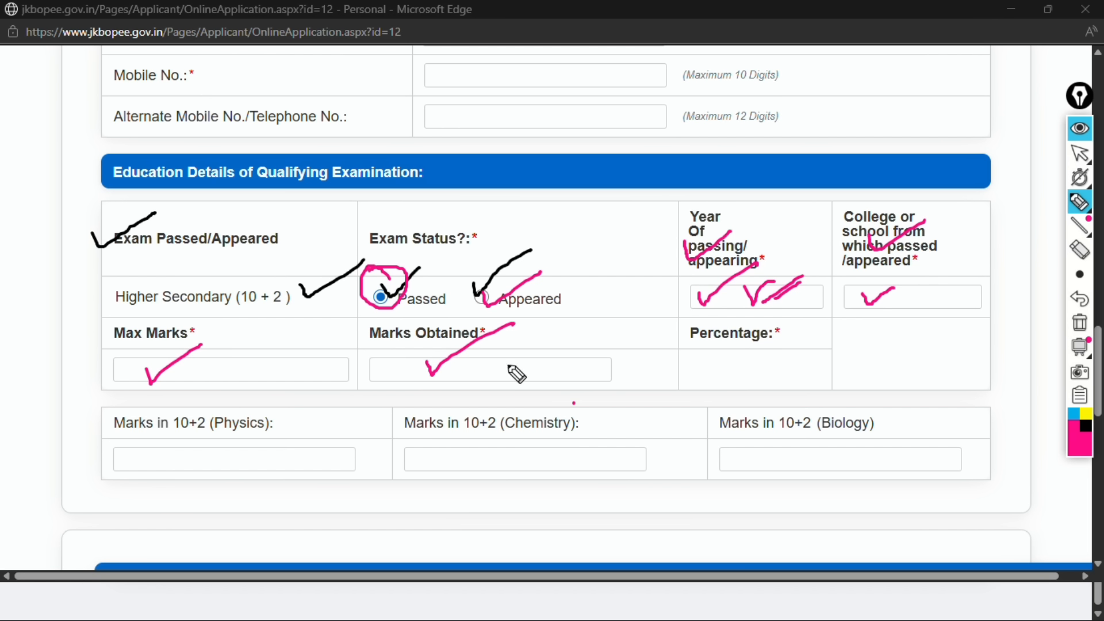
drag(159, 470, 188, 461)
drag(240, 431, 240, 427)
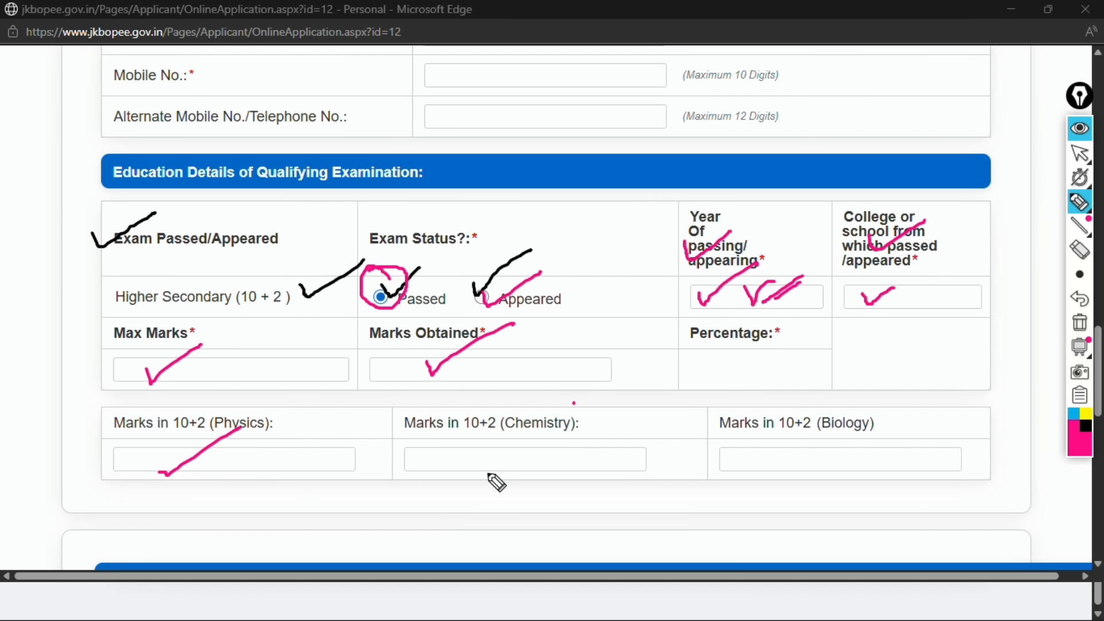
drag(456, 457, 519, 438)
drag(782, 447, 871, 412)
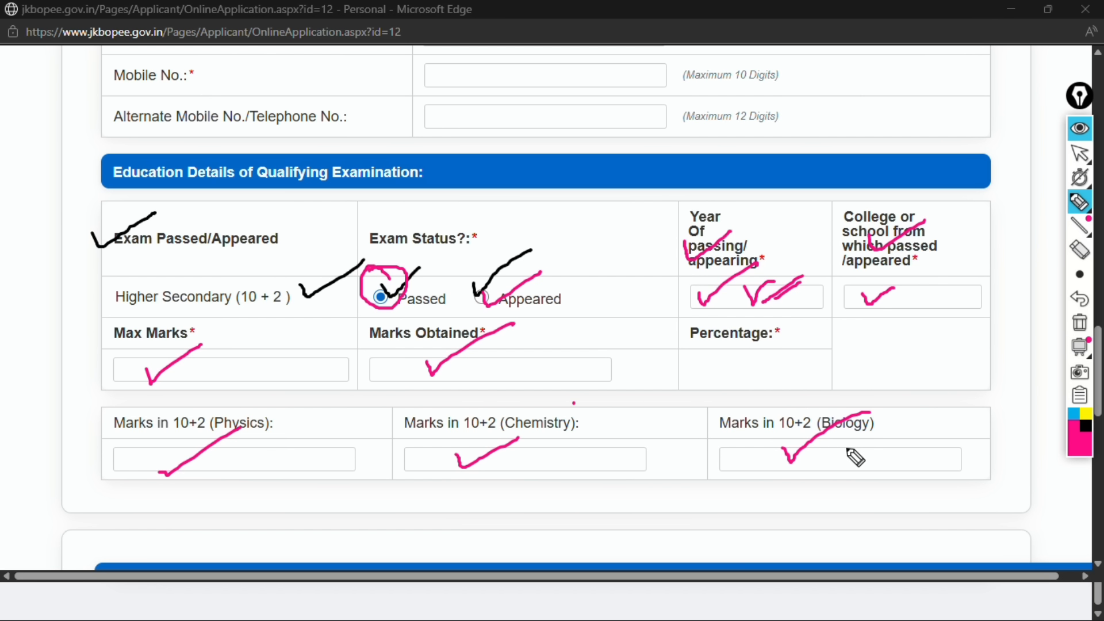
drag(793, 475, 841, 457)
drag(498, 275, 502, 307)
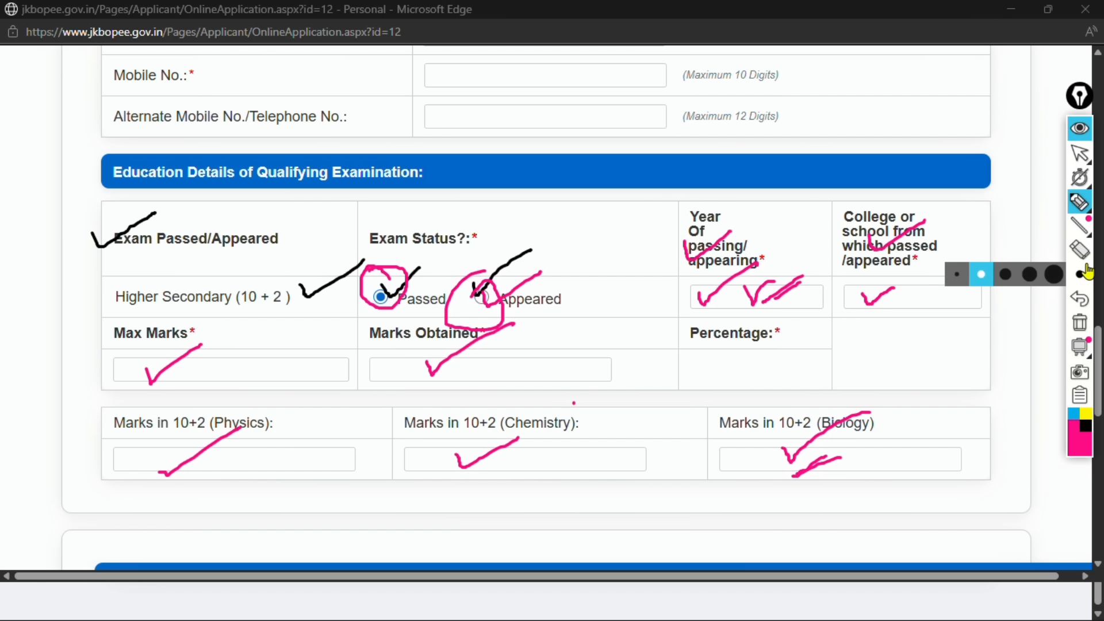
click(1087, 427)
click(1080, 322)
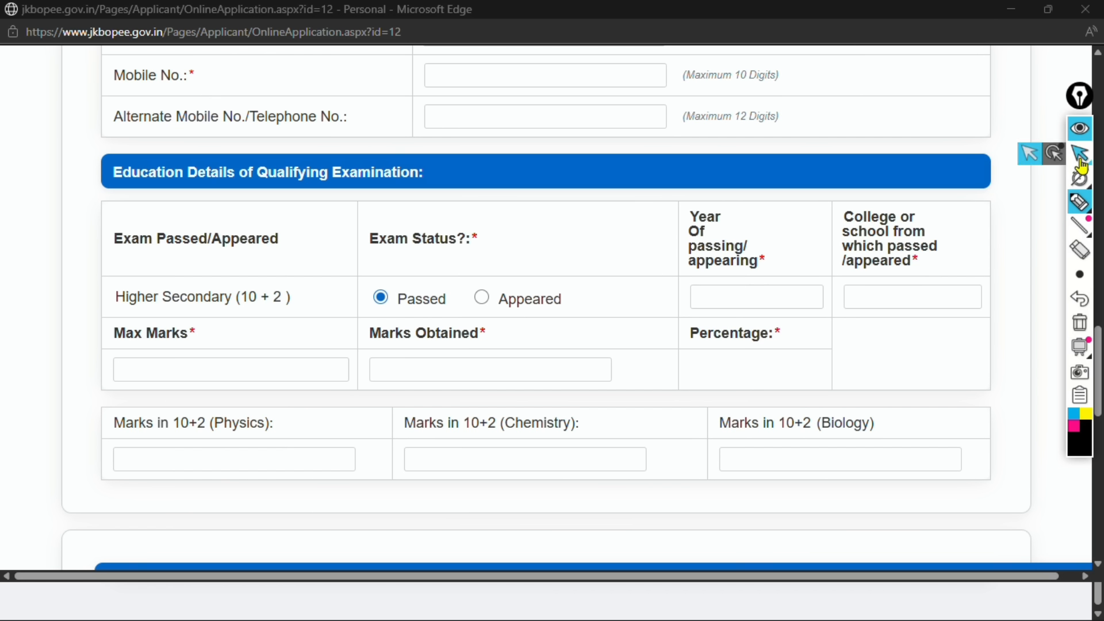
Mark Higher Secondary (10+2) exam status as Appeared with 2026 as the year
click(1080, 129)
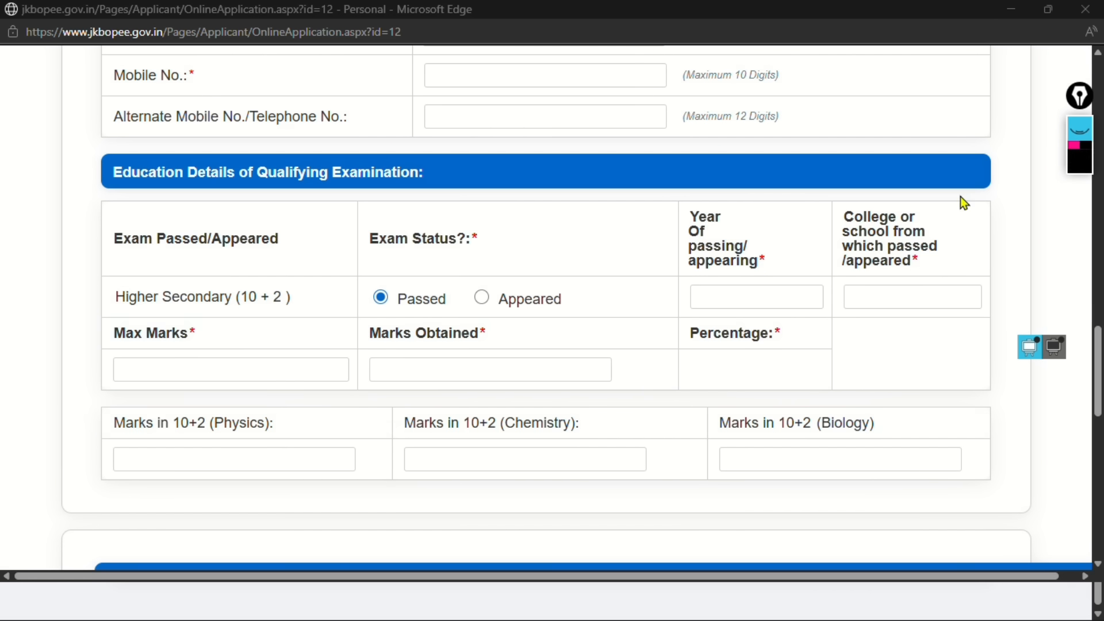
click(482, 297)
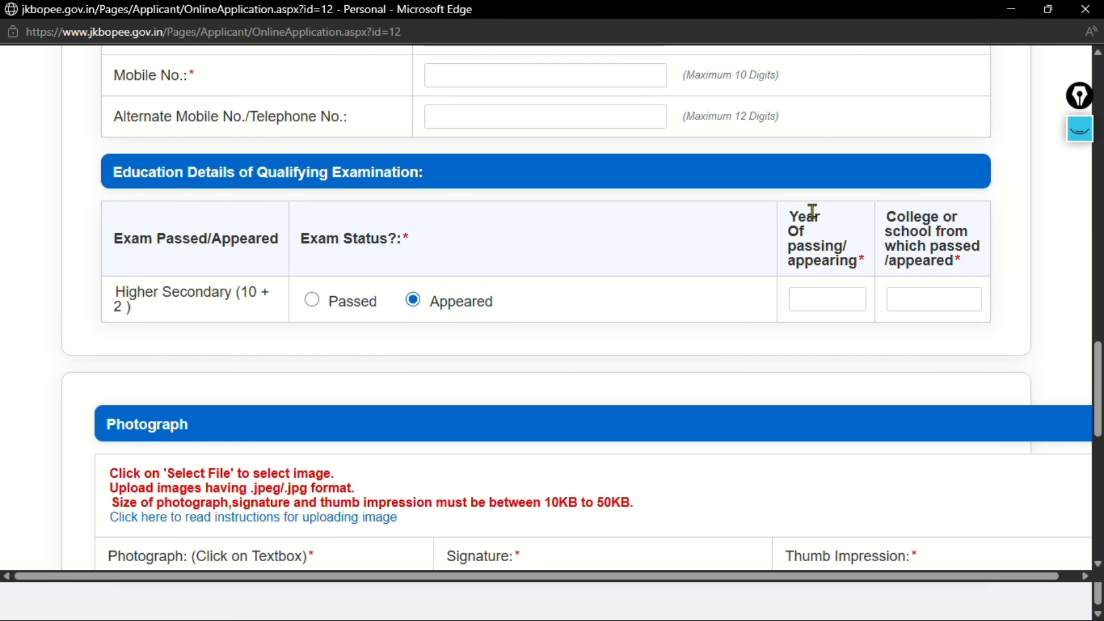
click(813, 305)
text(2026)
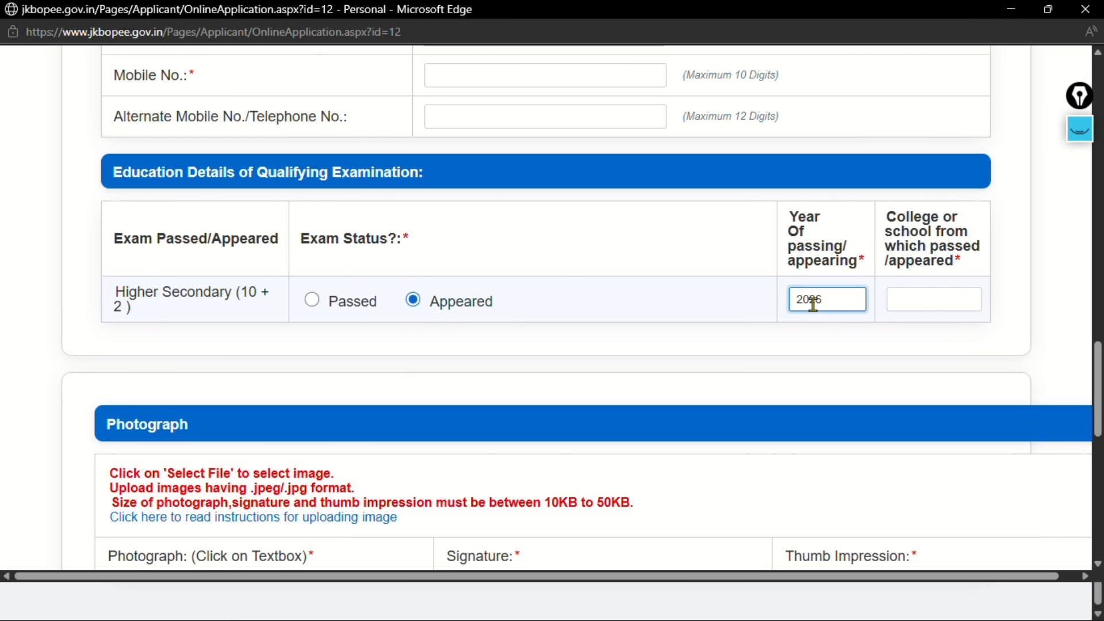
click(902, 339)
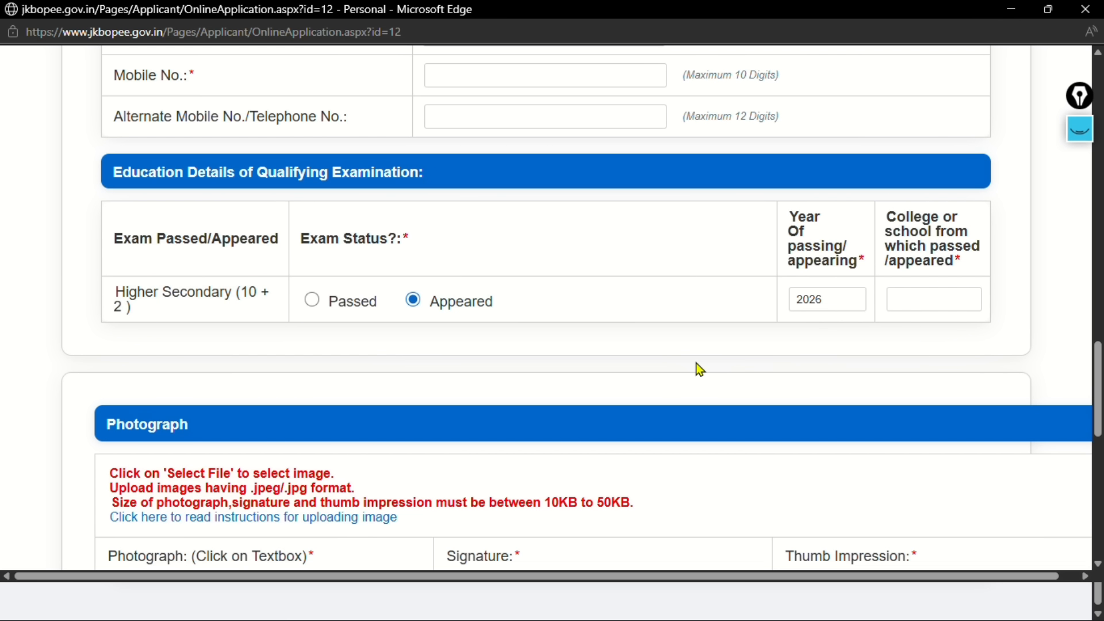
scroll(699, 370, down, 5)
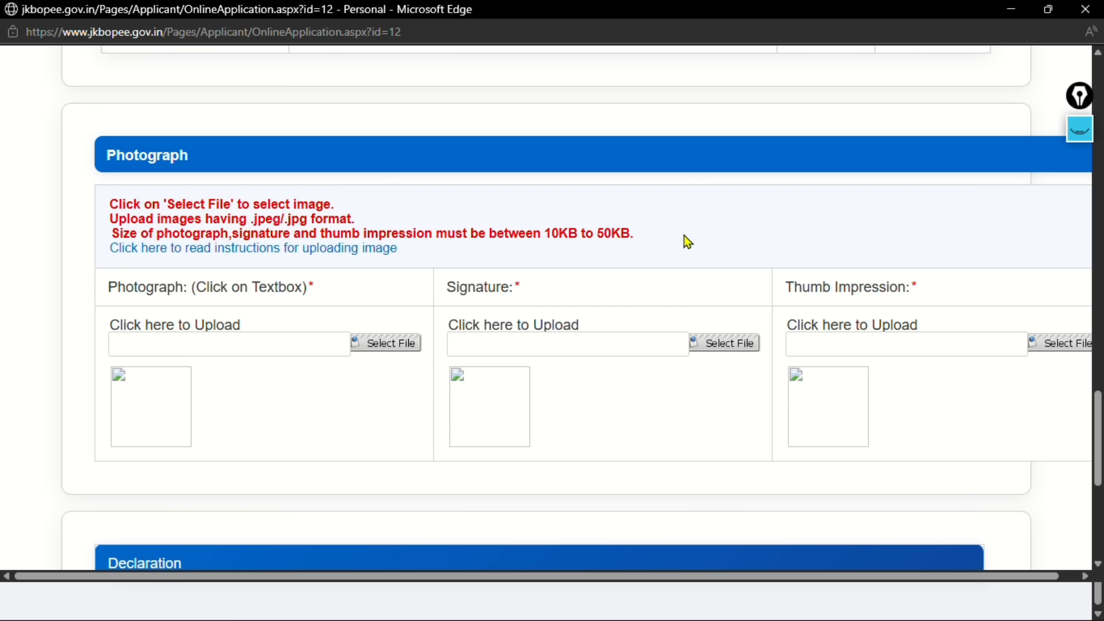
Point out the 10KB–50KB size limit and scroll the preview to its Academic Record
drag(637, 234, 540, 234)
click(616, 278)
scroll(602, 345, down, 5)
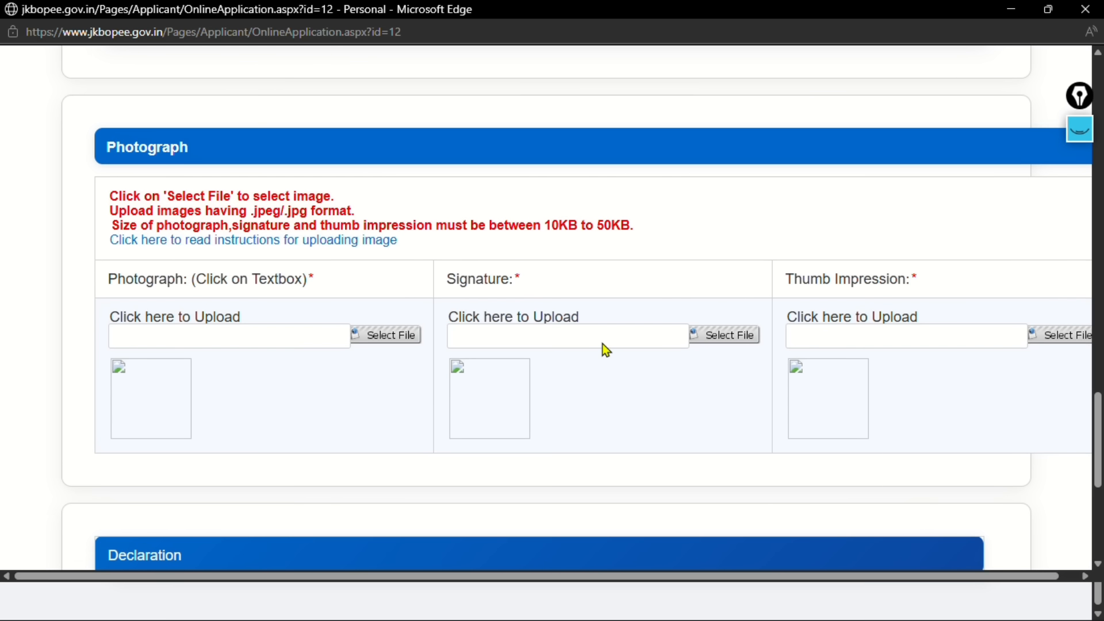
scroll(684, 416, down, 2)
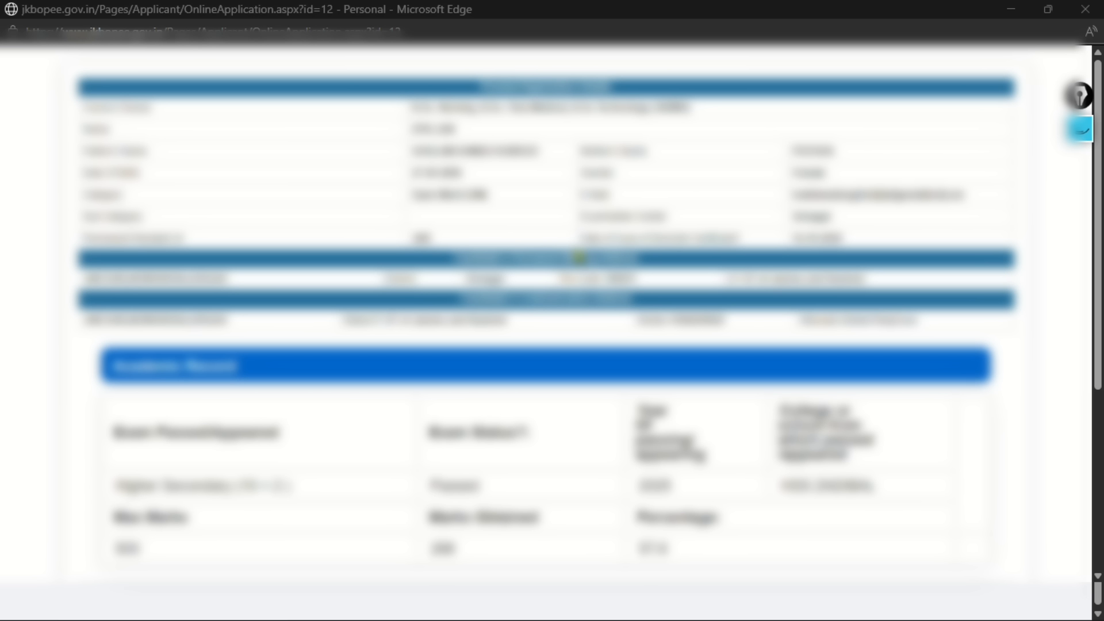
Submit the application, copy its Application No., and go to Step 2 Make Payment
scroll(579, 258, down, 5)
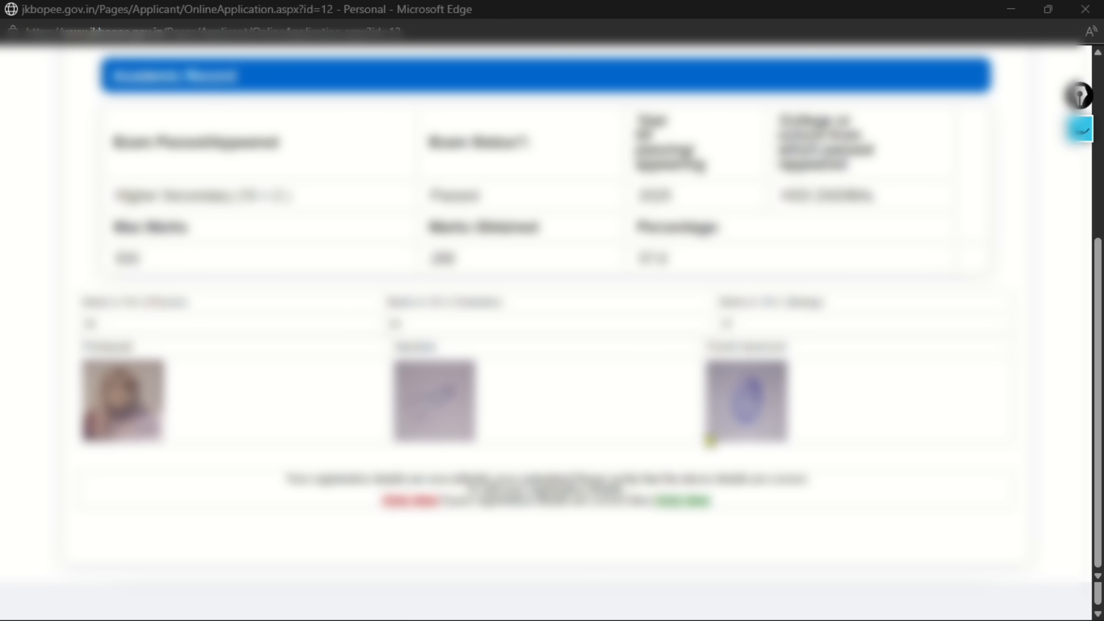
click(677, 505)
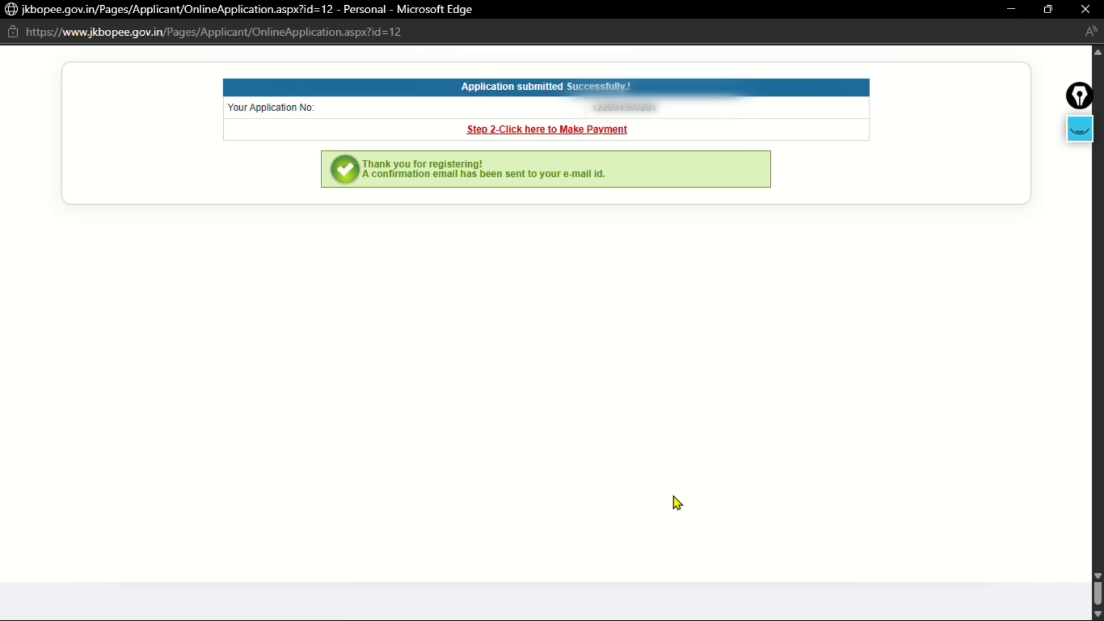
double_click(631, 111)
click(663, 115)
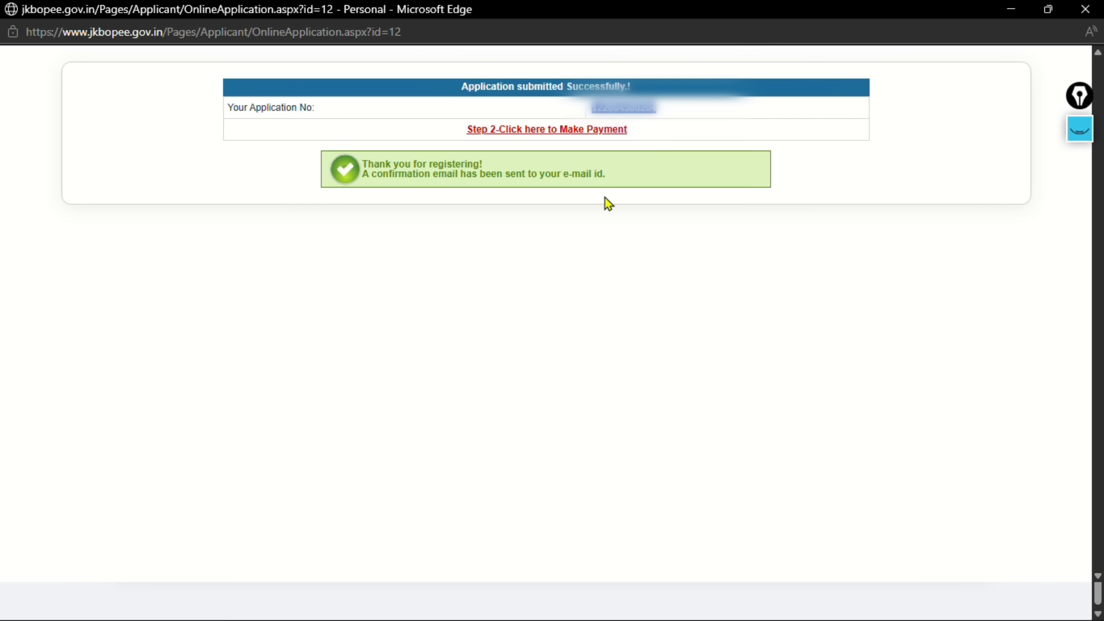
right_click(627, 108)
click(664, 128)
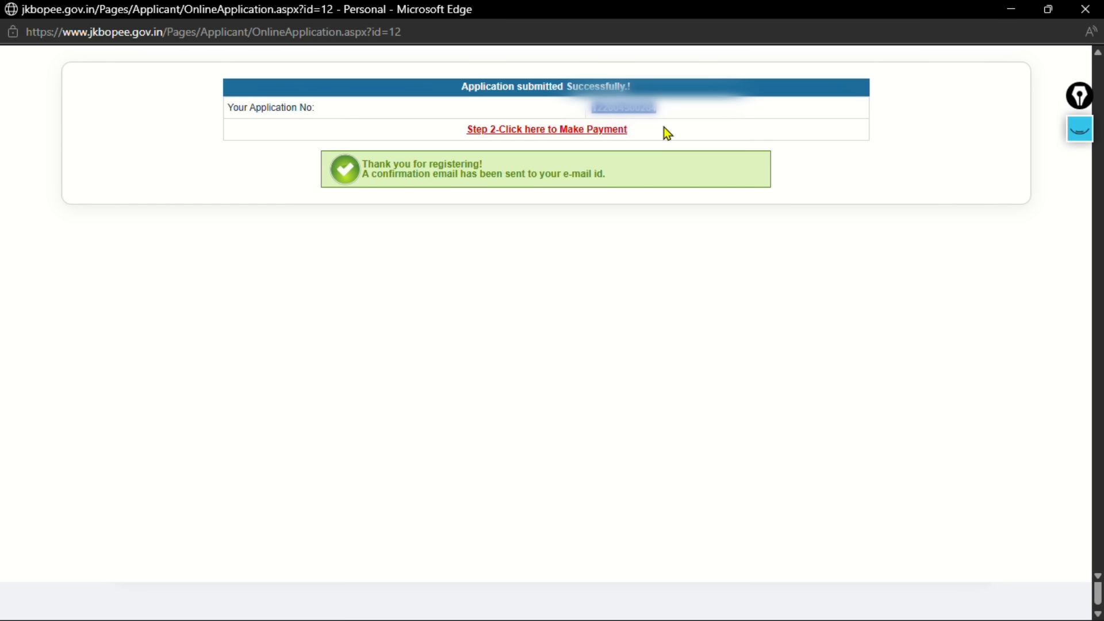
click(565, 137)
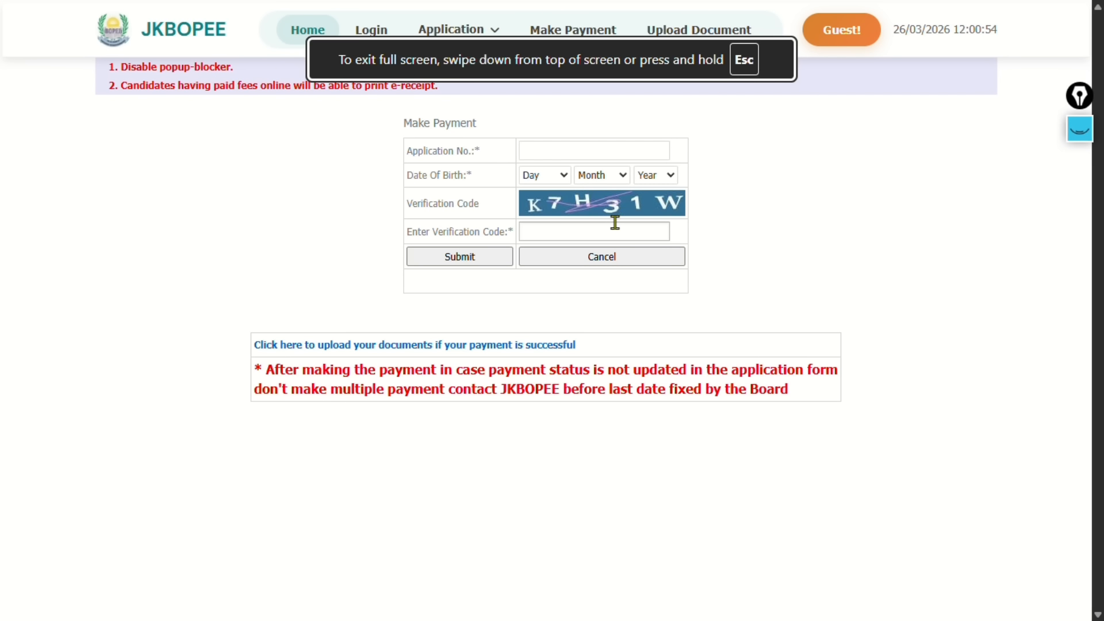
Paste the application number and pick the applicant's birth day, month and year from the dropdowns
click(547, 150)
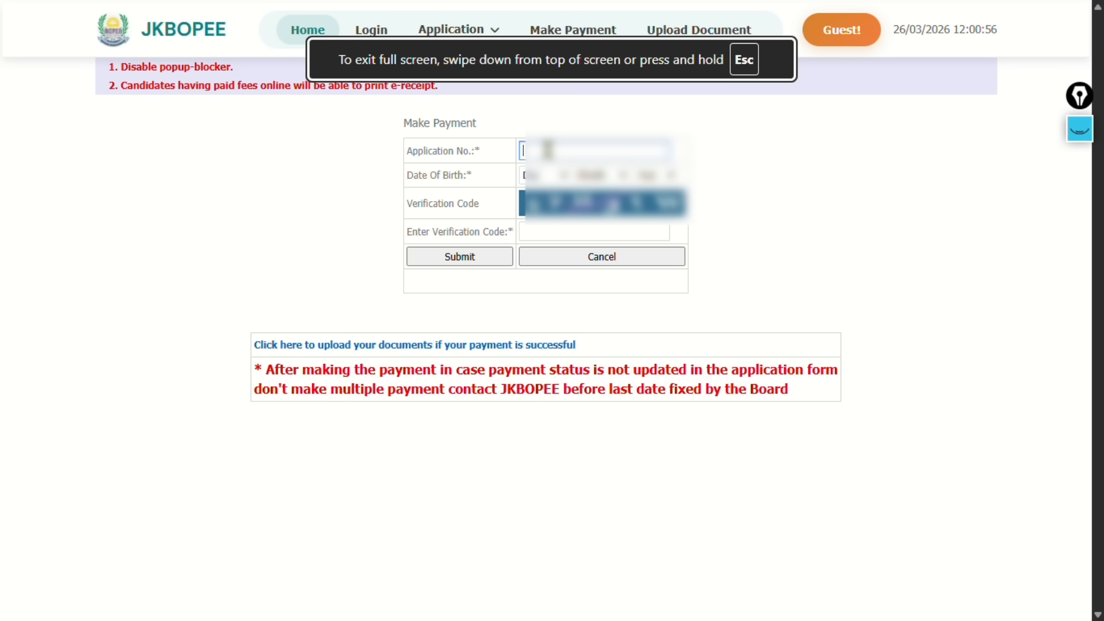
key(ctrl+v)
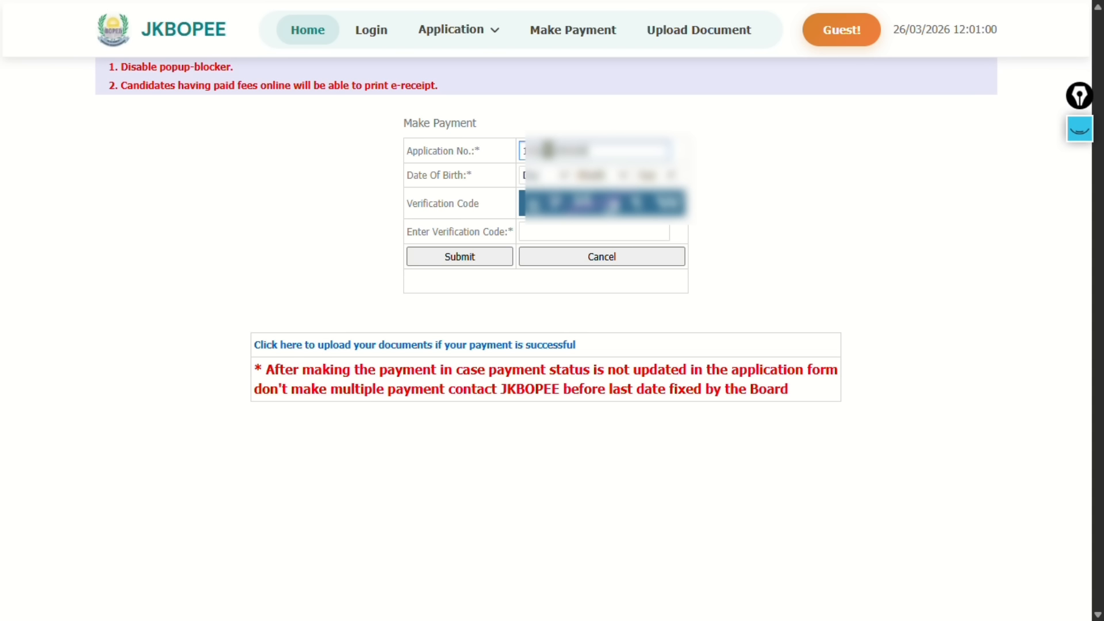
click(545, 175)
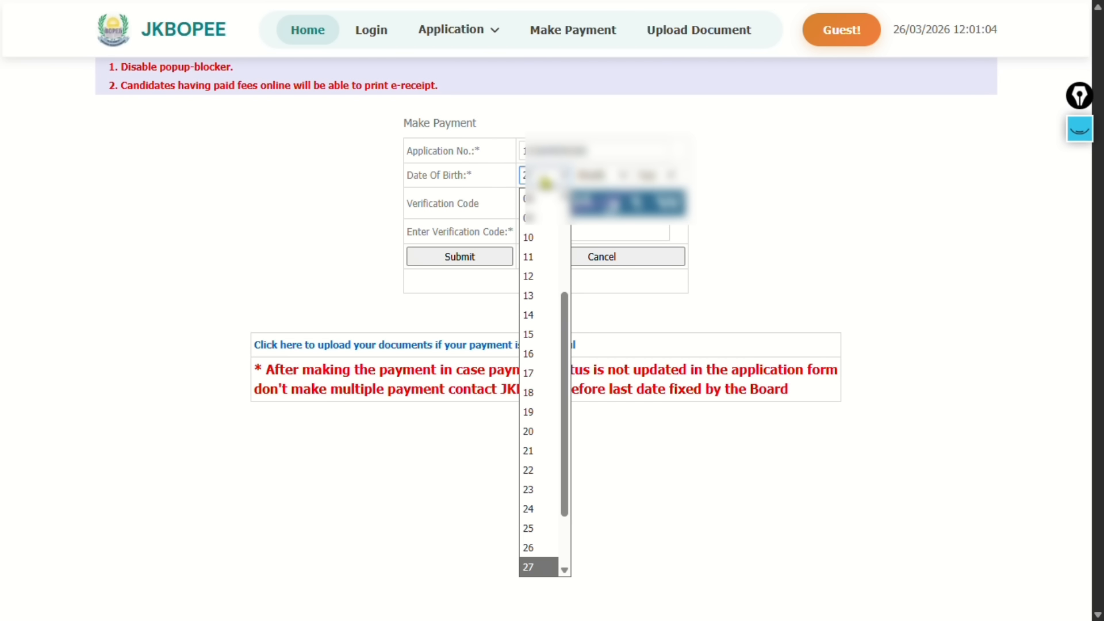
key(Return)
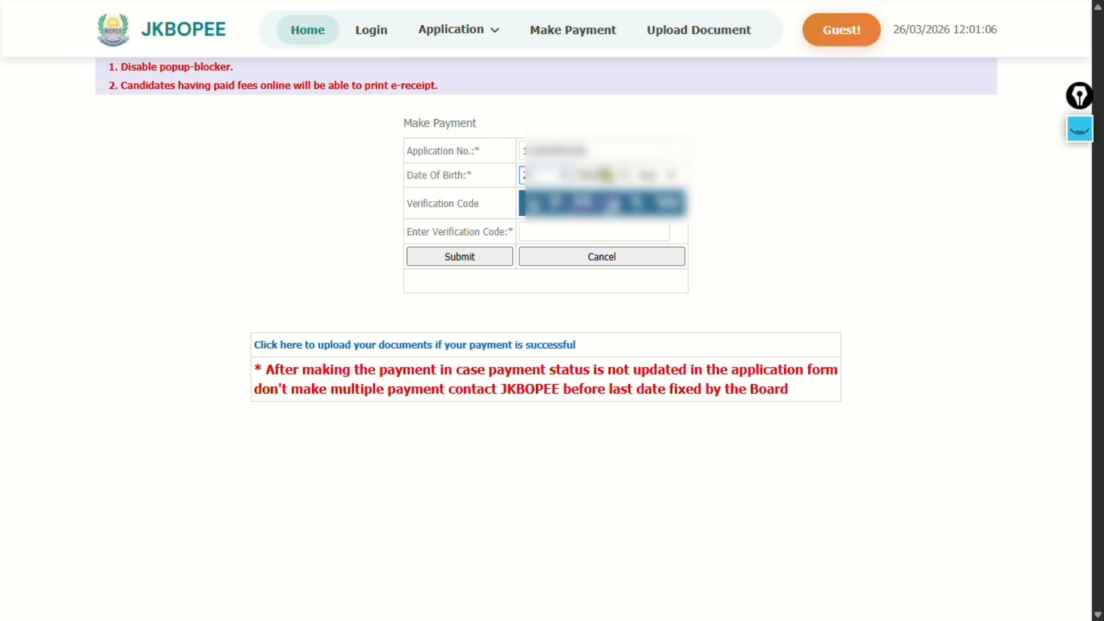
click(607, 174)
text(09)
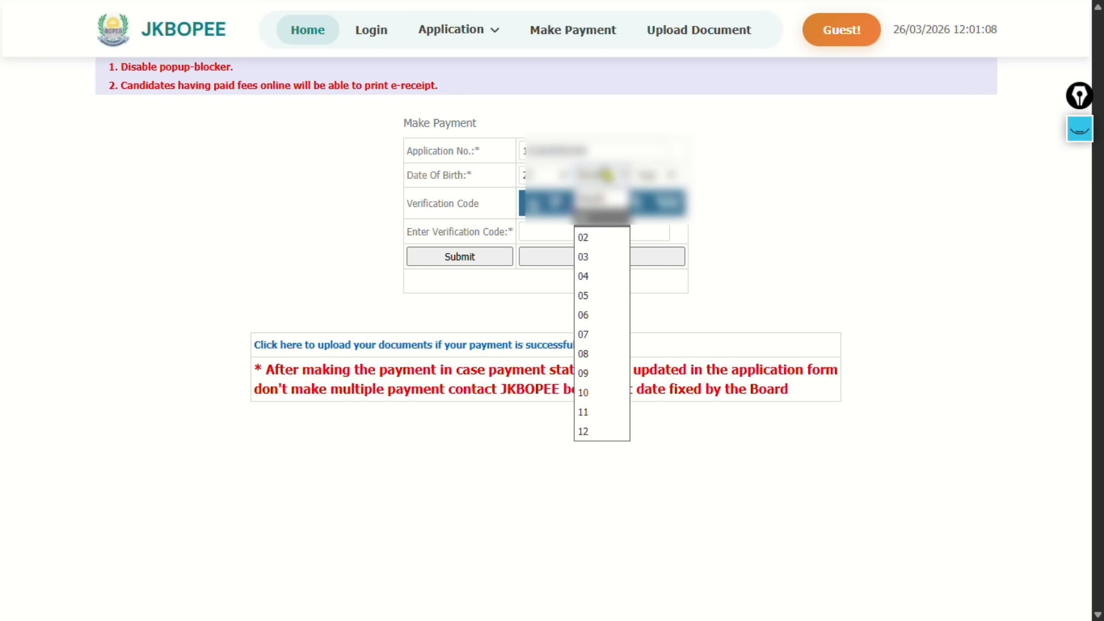
key(Return)
click(673, 177)
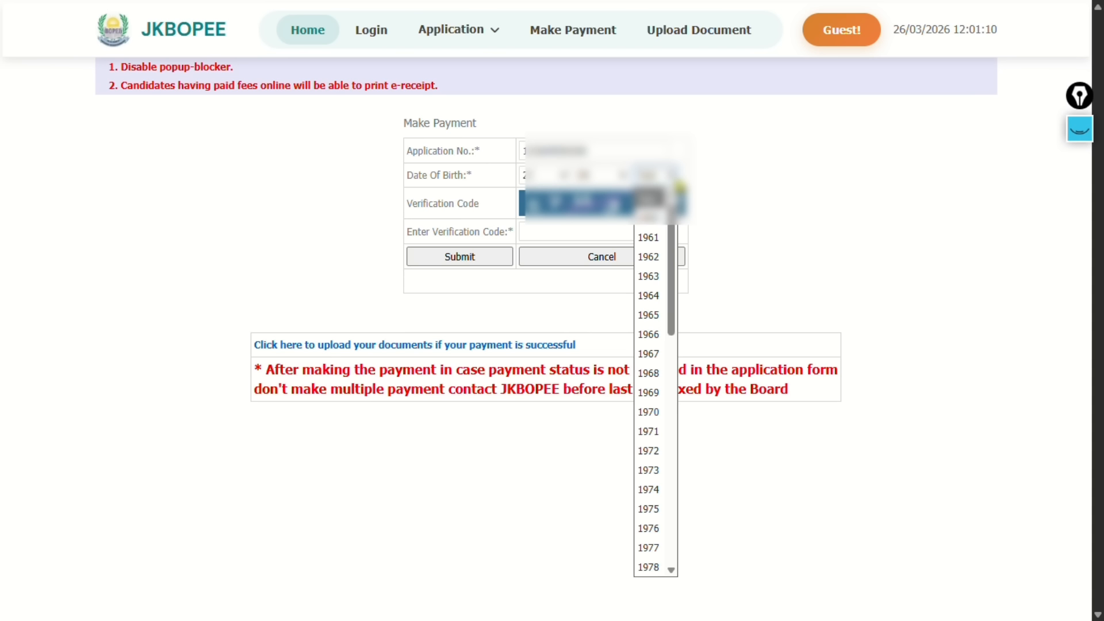
text(2006)
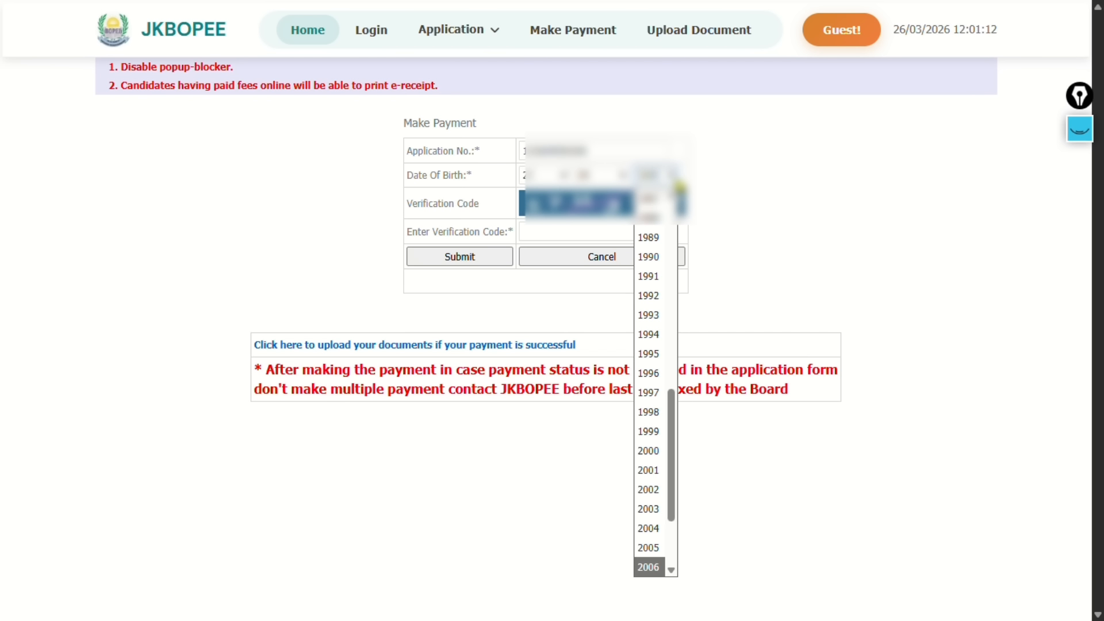
key(Return)
Enter the captcha verification code and submit the payment form
click(555, 230)
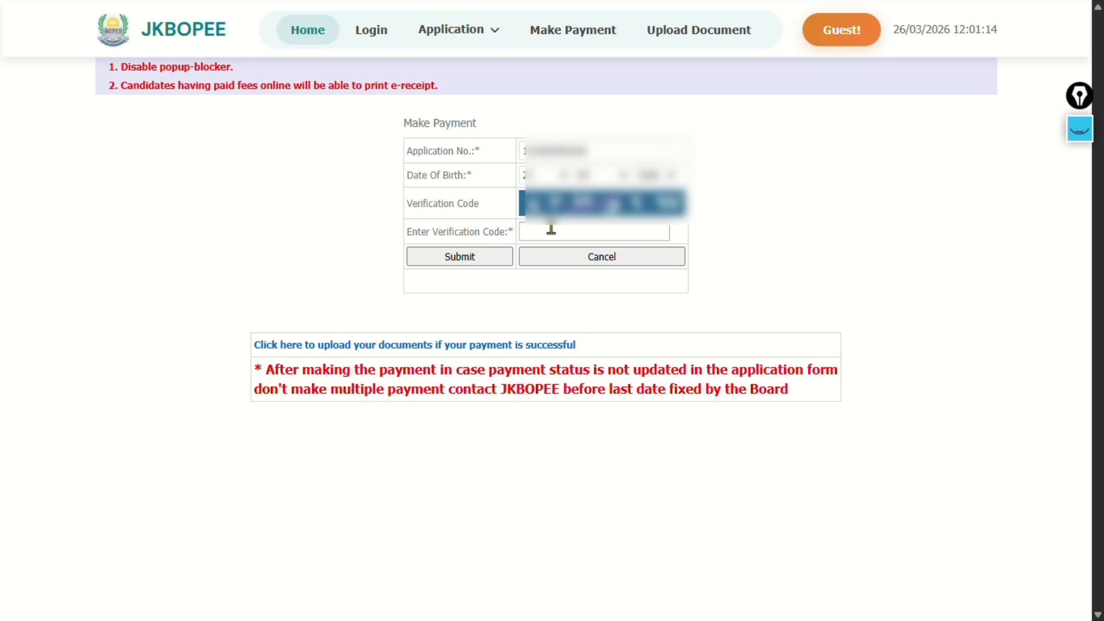
text(K)
text(7)
text(H3)
text(1N)
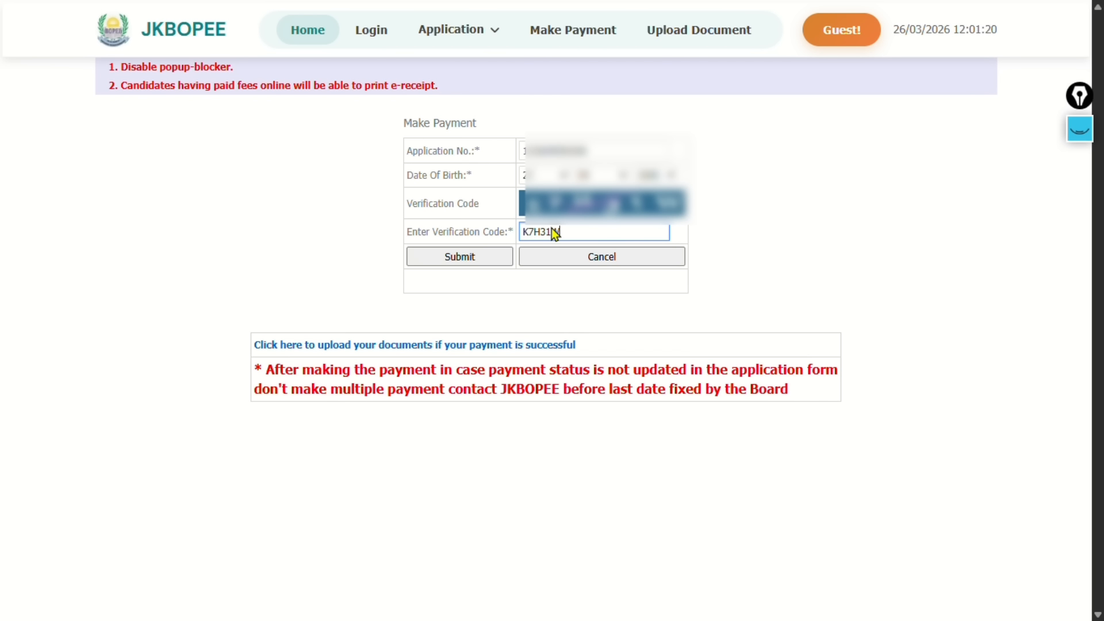
click(492, 254)
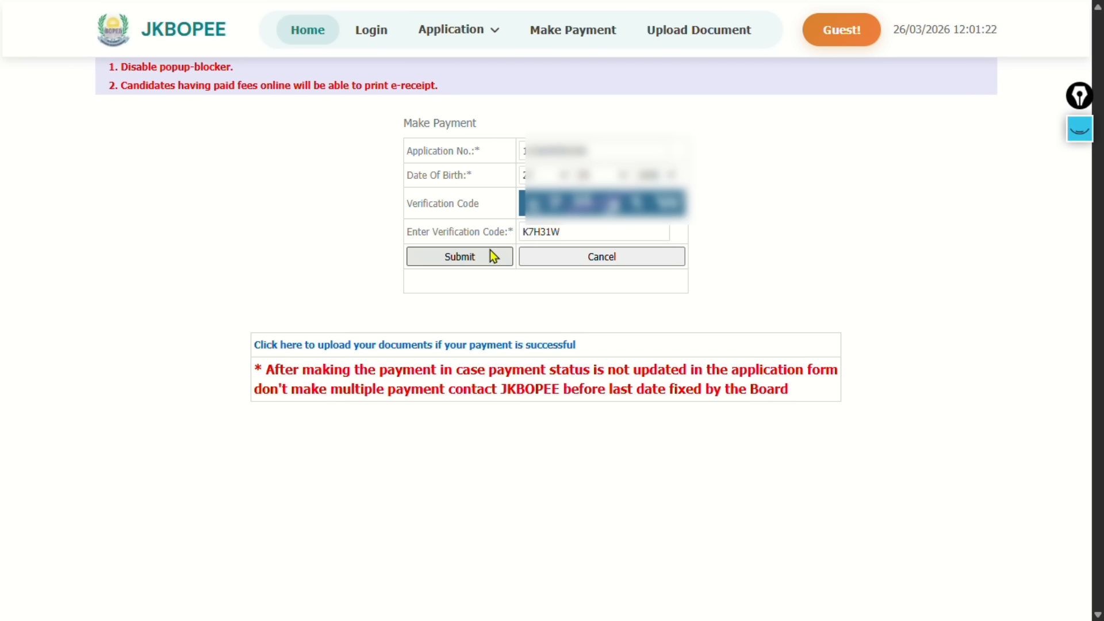
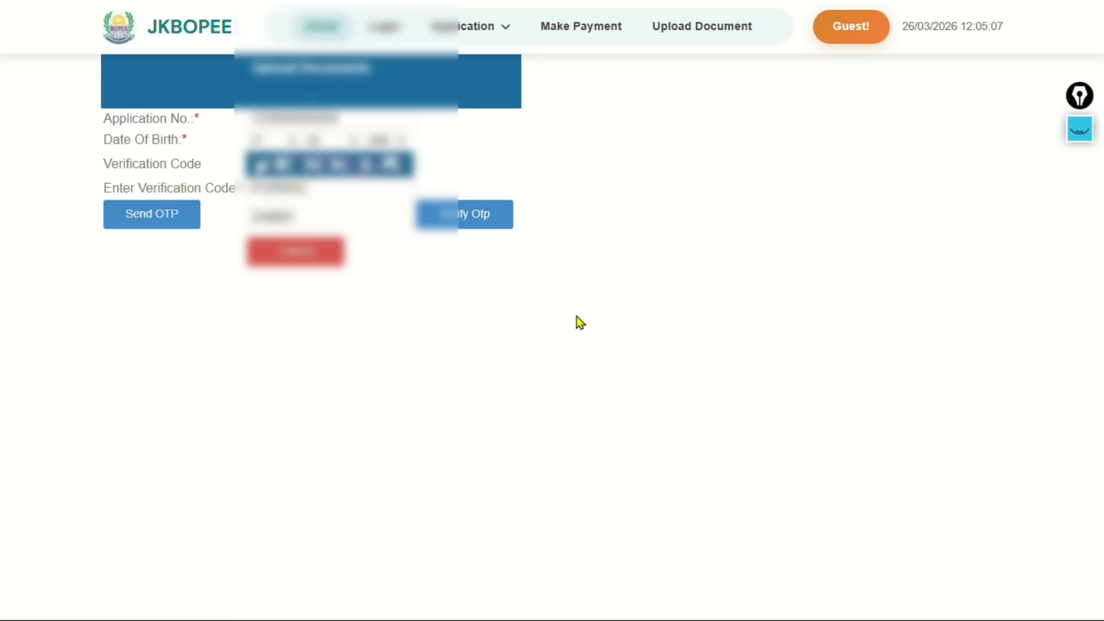
Verify the OTP, submit the details, and scroll to the four-document upload table
click(478, 224)
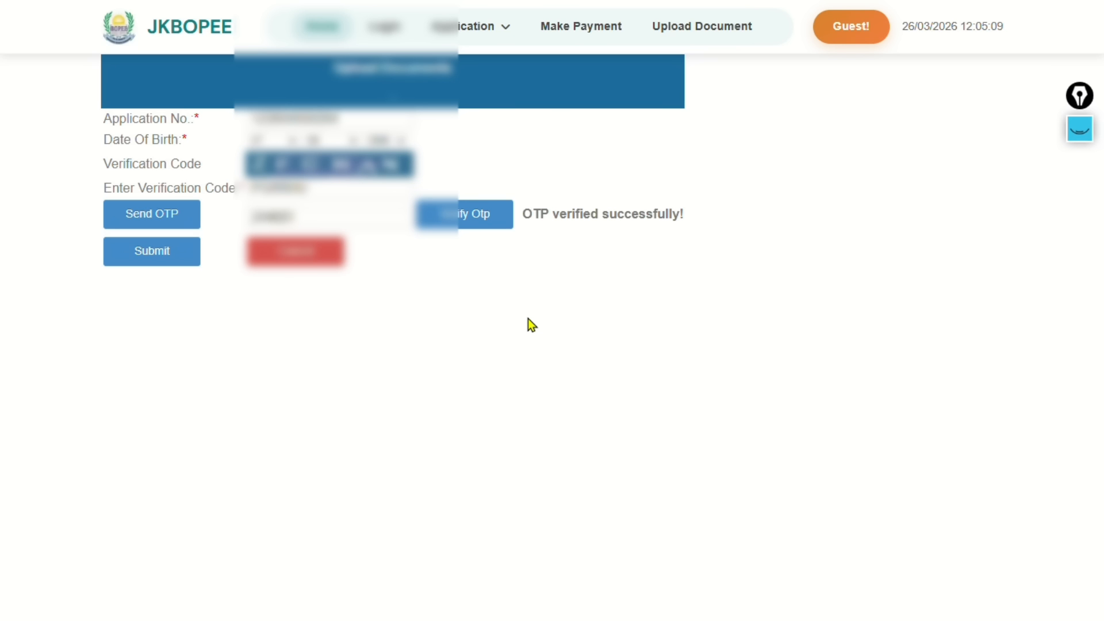
drag(550, 214, 712, 218)
click(651, 230)
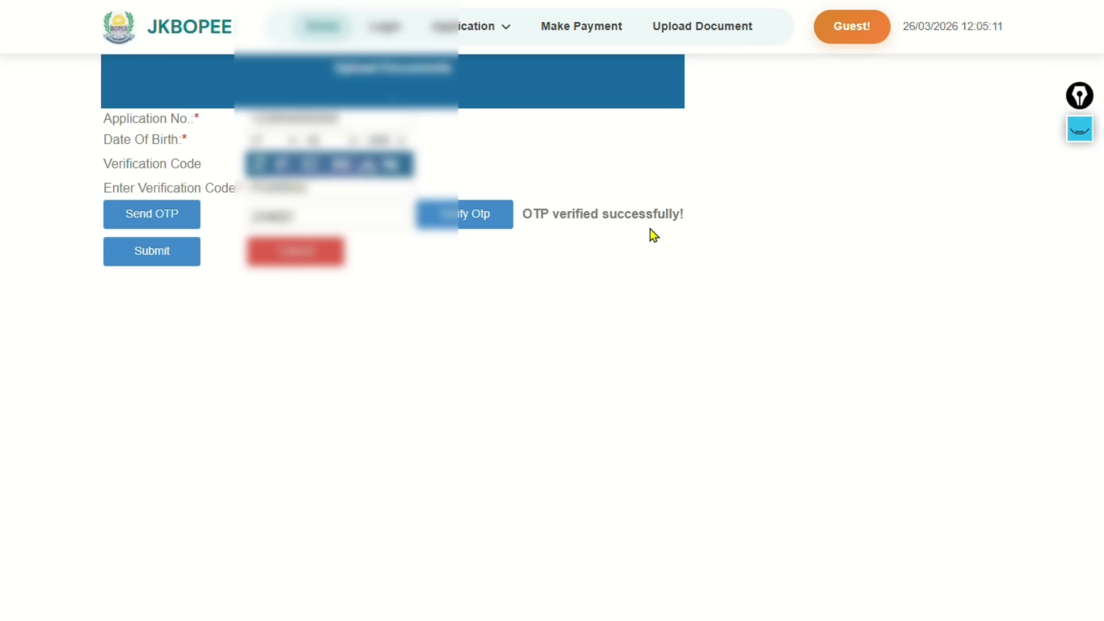
click(123, 259)
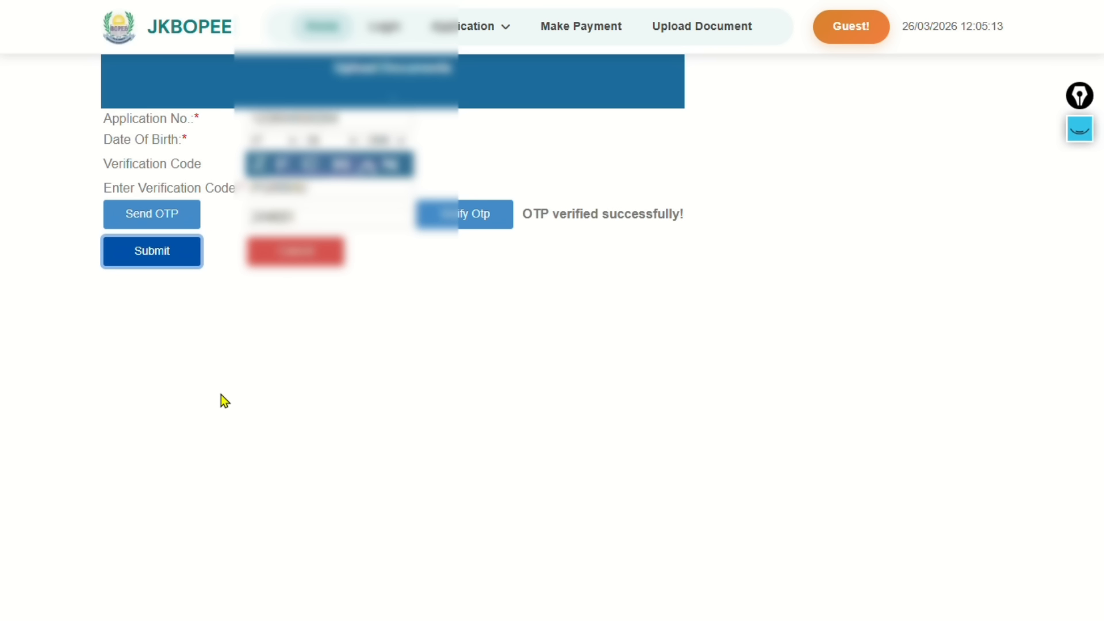
scroll(588, 339, down, 5)
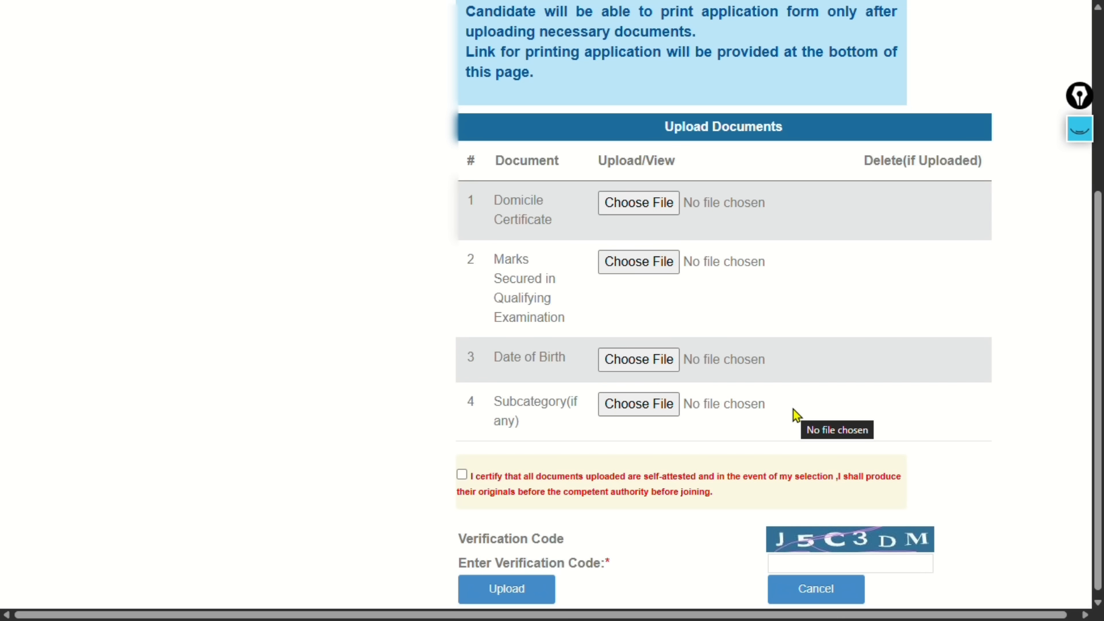
click(1087, 133)
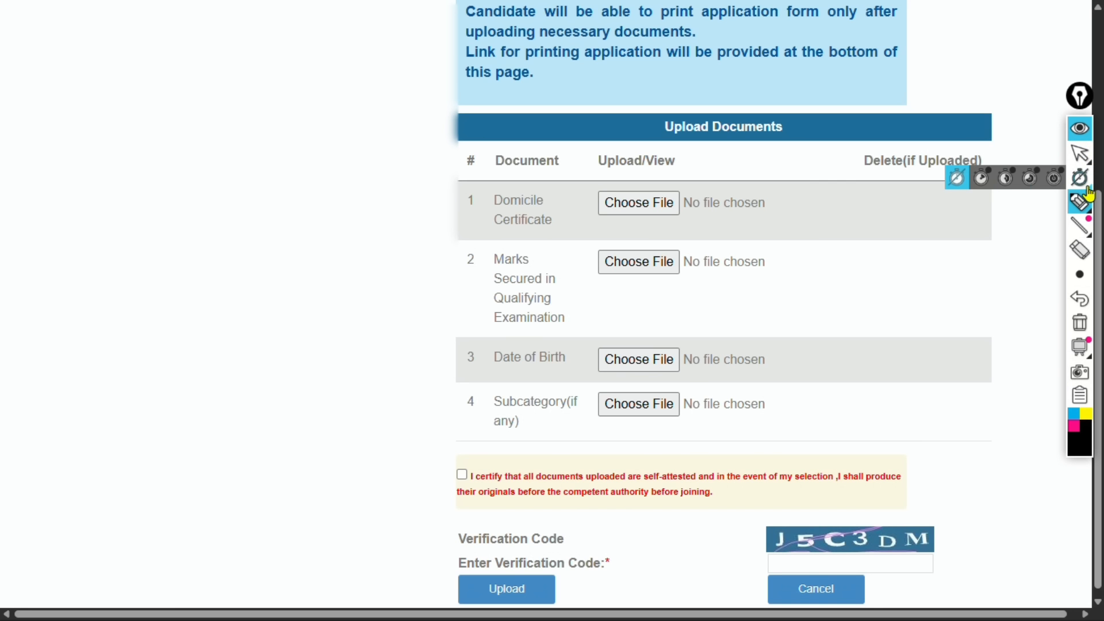
mouse_move(1076, 205)
click(1005, 205)
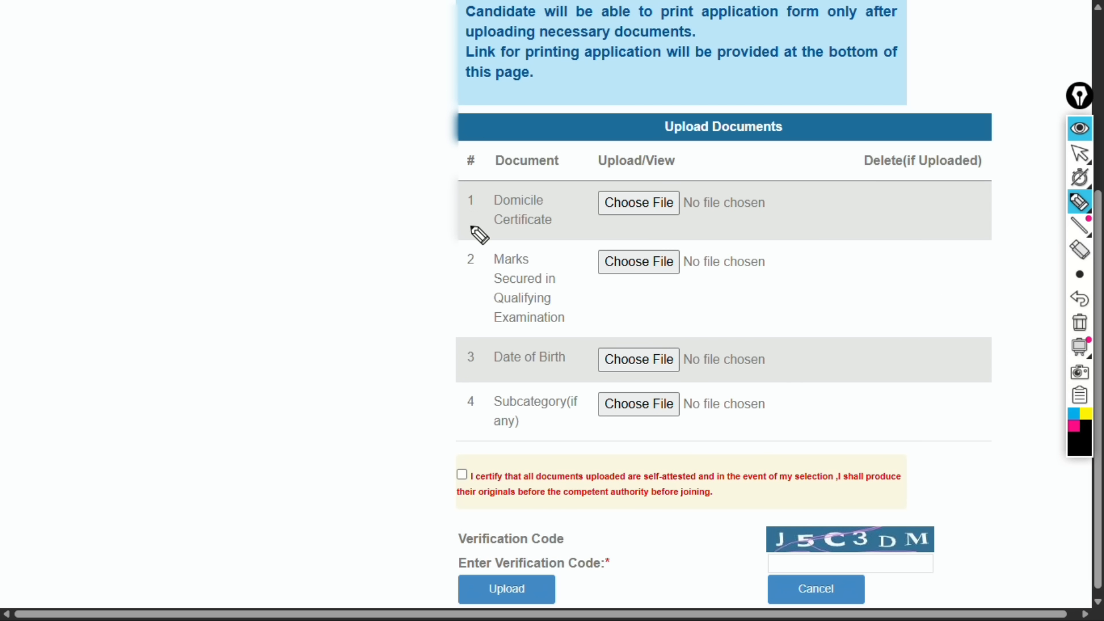
drag(445, 221, 512, 161)
mouse_move(650, 180)
mouse_down()
mouse_move(604, 226)
mouse_move(598, 202)
mouse_up()
drag(431, 271, 492, 252)
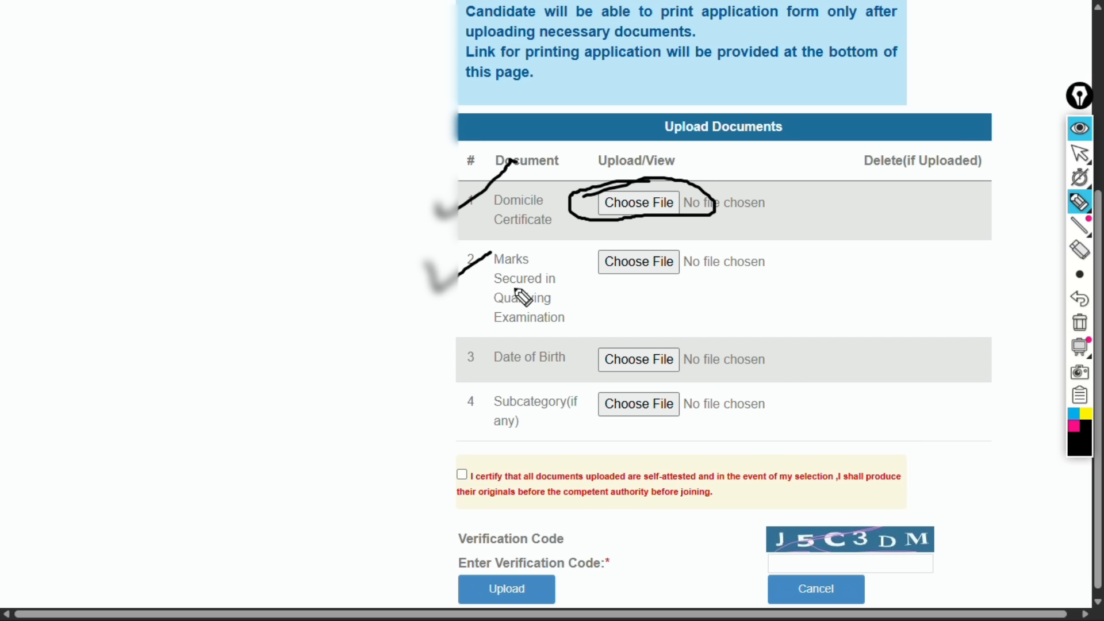
drag(498, 293, 546, 275)
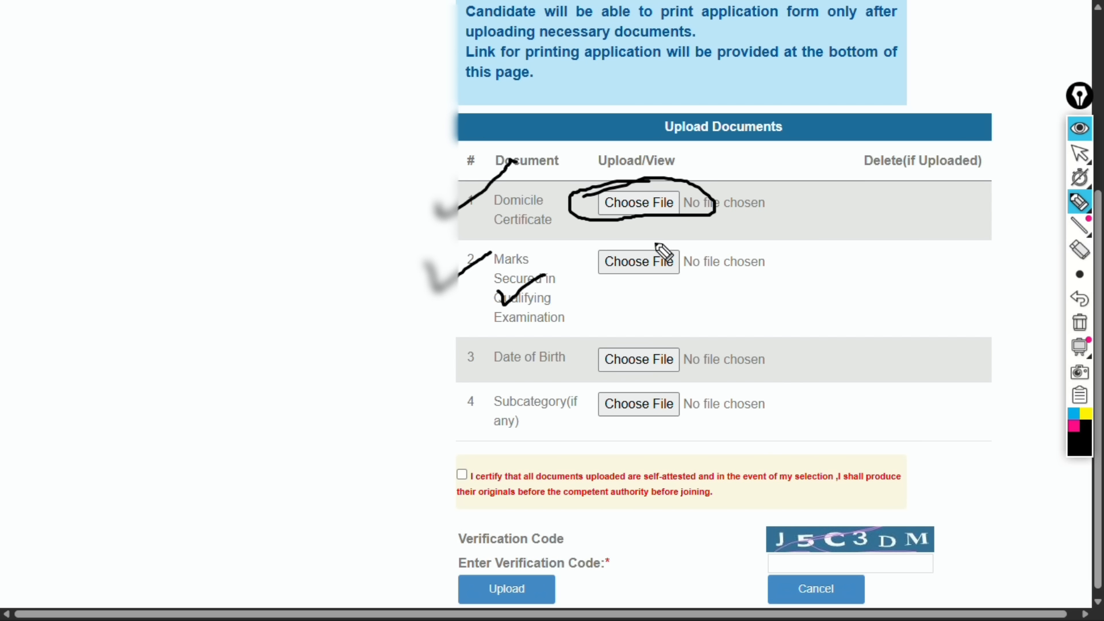
mouse_move(653, 238)
mouse_down()
mouse_move(591, 275)
mouse_move(715, 259)
mouse_move(621, 246)
mouse_up()
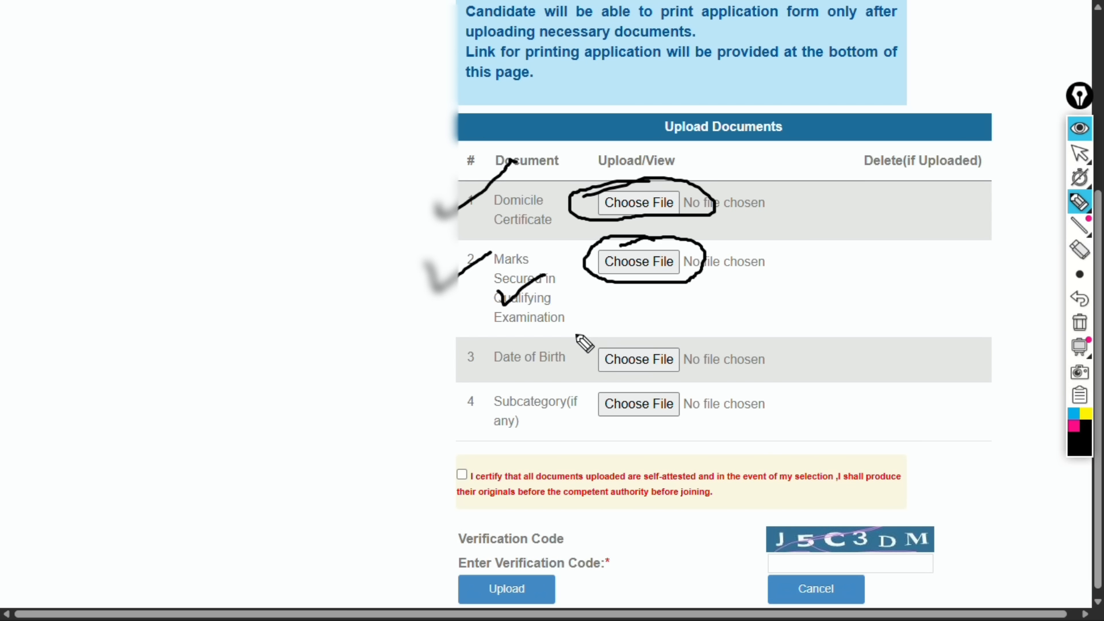
mouse_move(435, 352)
mouse_down()
mouse_move(493, 334)
mouse_move(581, 360)
mouse_move(535, 338)
mouse_up()
drag(620, 343, 678, 326)
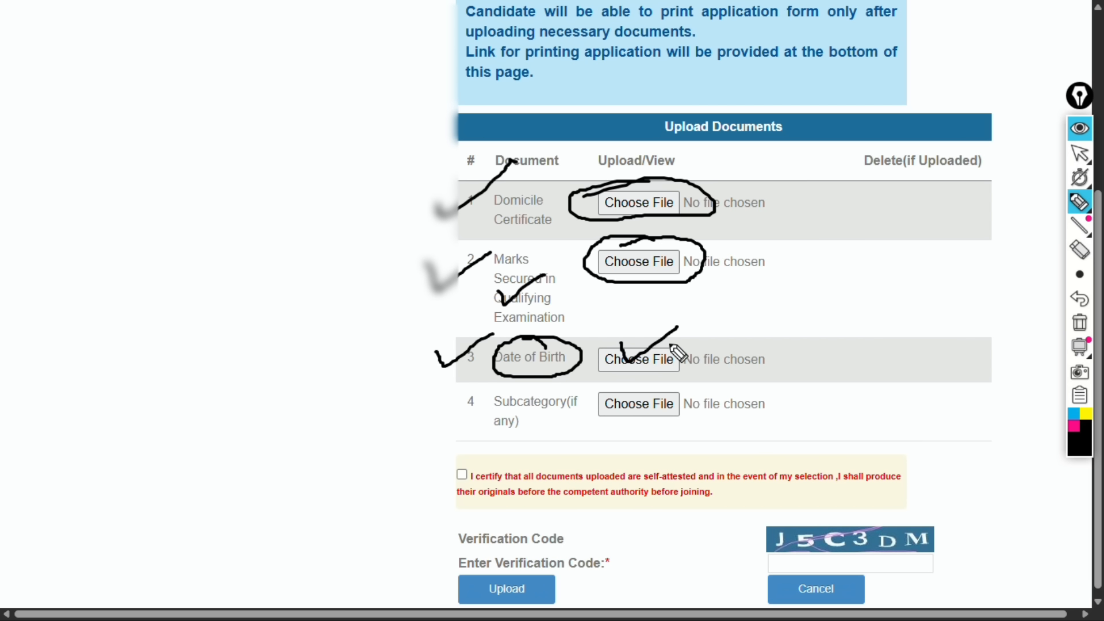
mouse_move(447, 402)
mouse_down()
mouse_move(456, 422)
mouse_move(494, 383)
mouse_up()
mouse_move(655, 392)
mouse_down()
mouse_move(594, 424)
mouse_move(639, 401)
mouse_up()
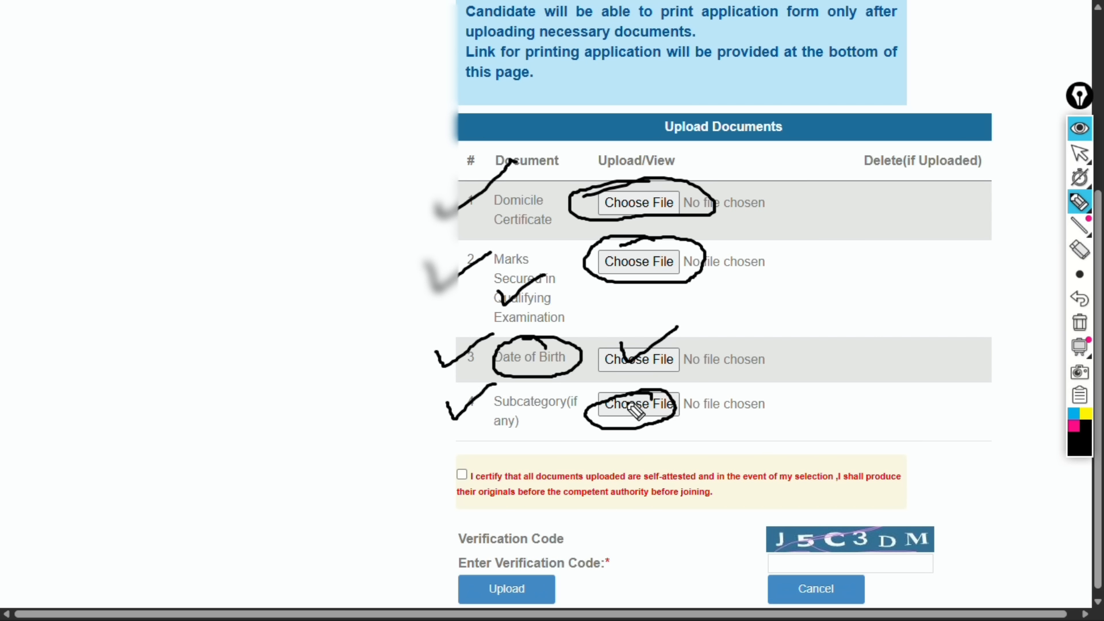
drag(675, 401, 709, 387)
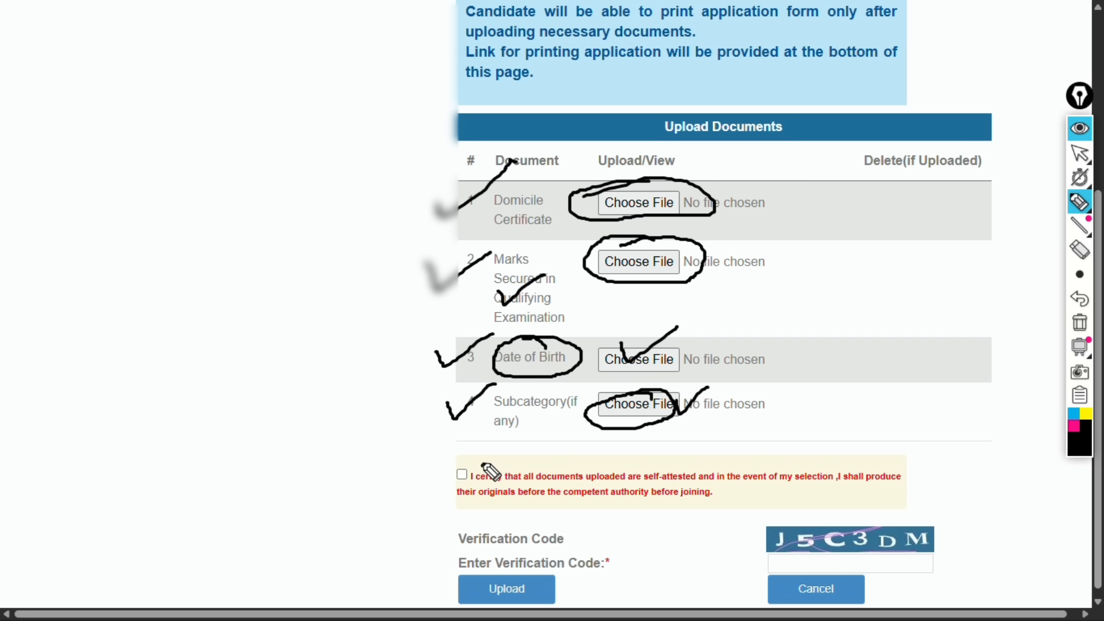
drag(482, 461, 492, 475)
drag(778, 532, 819, 519)
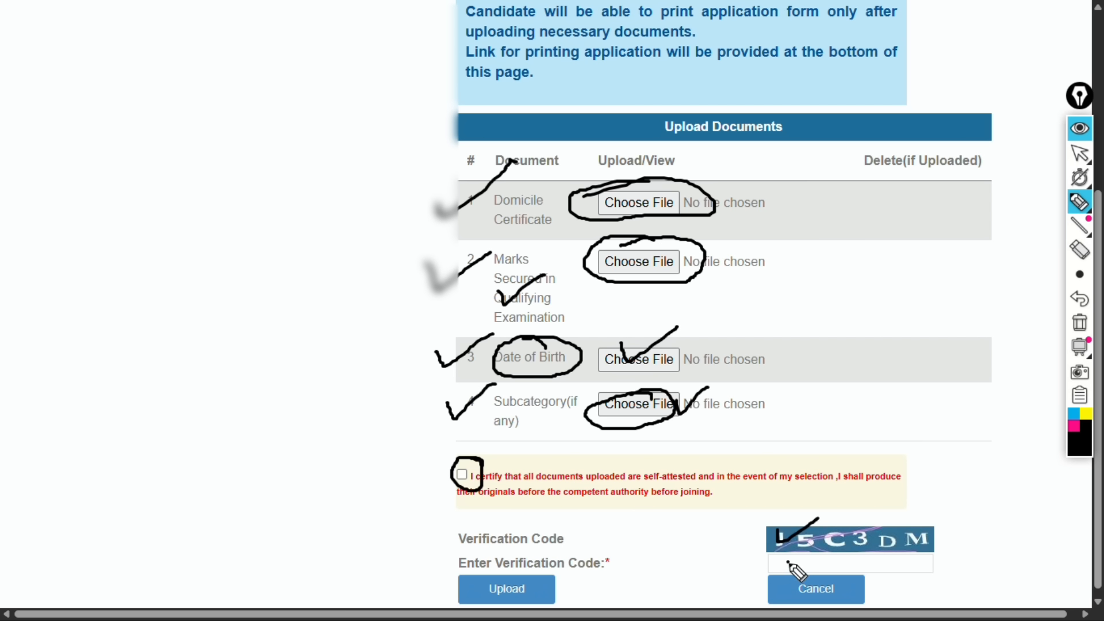
drag(787, 561, 827, 544)
drag(492, 573, 602, 520)
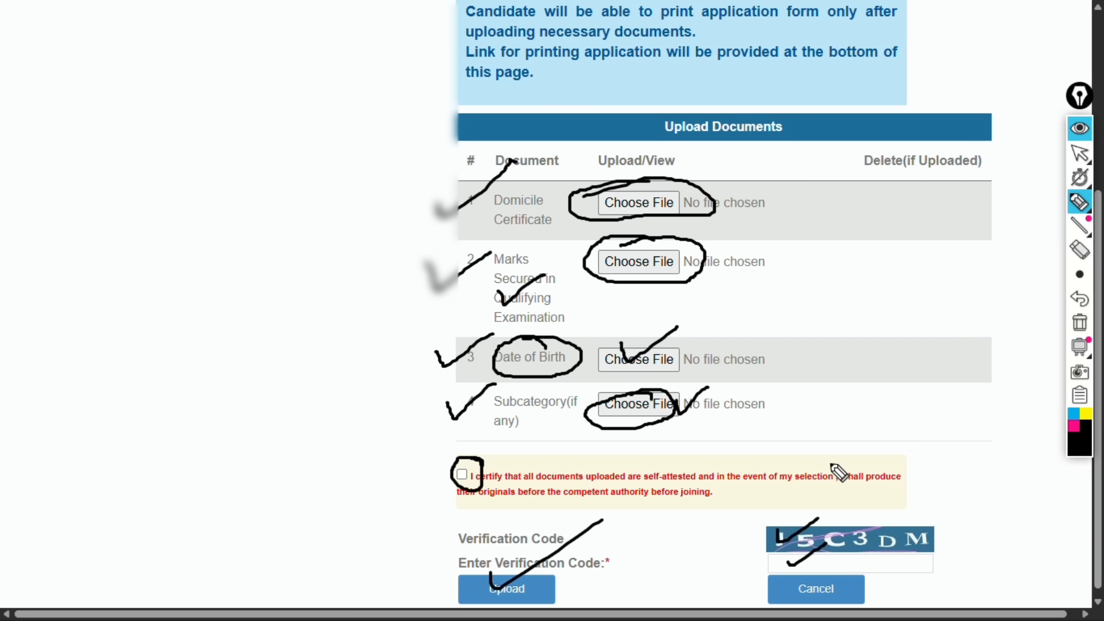
click(1080, 322)
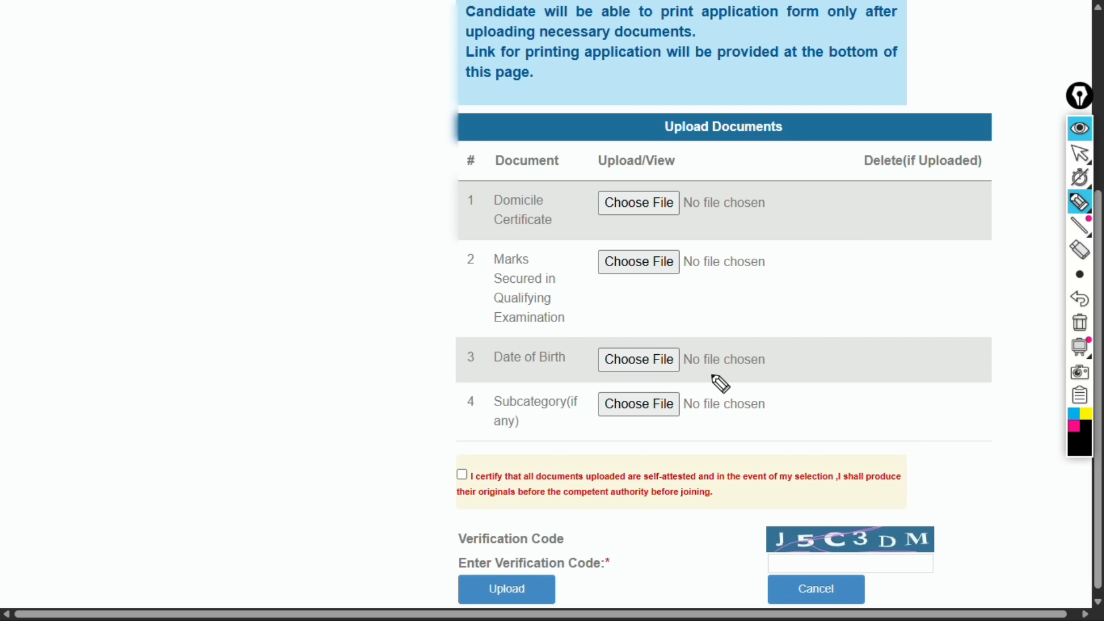
click(1079, 128)
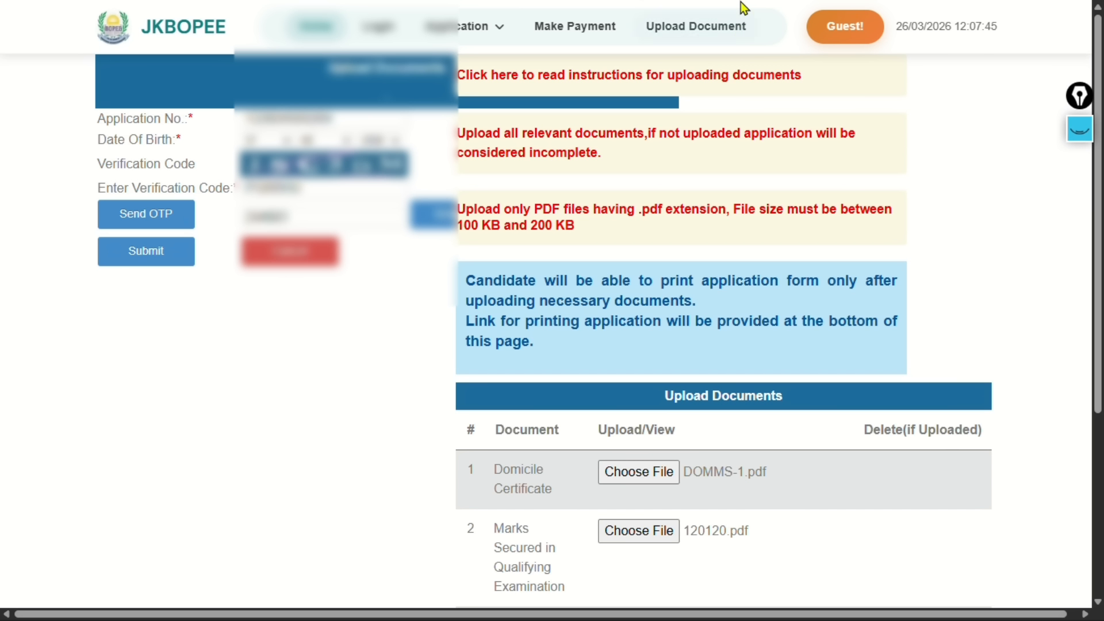
With DOMMS-1.pdf and 120120.pdf attached, get ready to switch browser tabs
mouse_move(741, 8)
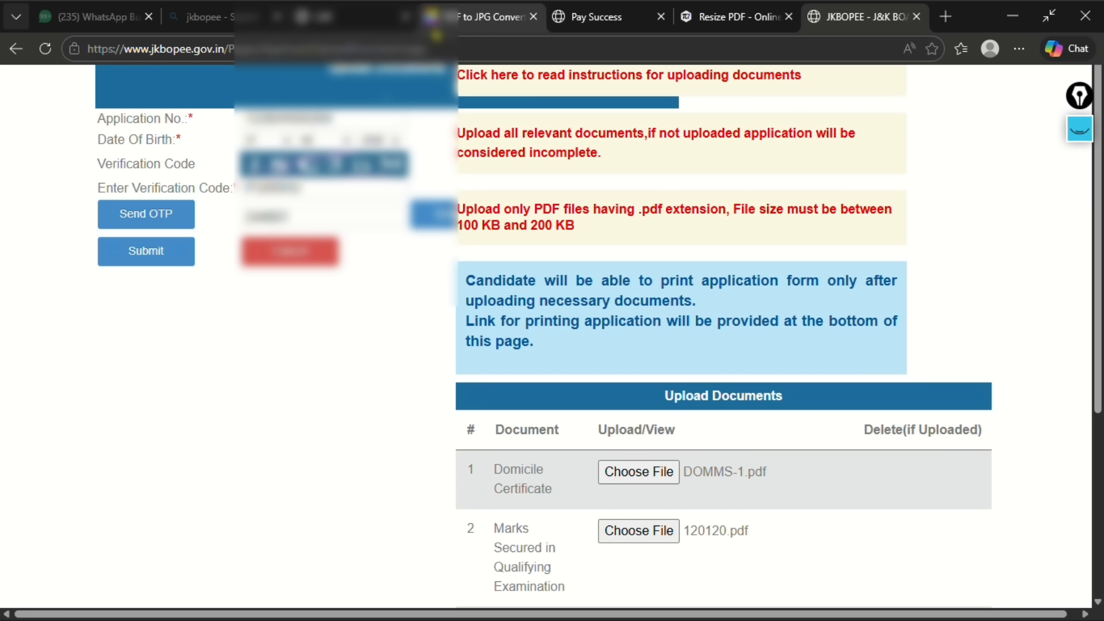
Drop the Smallpdf PDF-to-image attempt without adding a file and switch to Pi7 Resize PDF
click(489, 16)
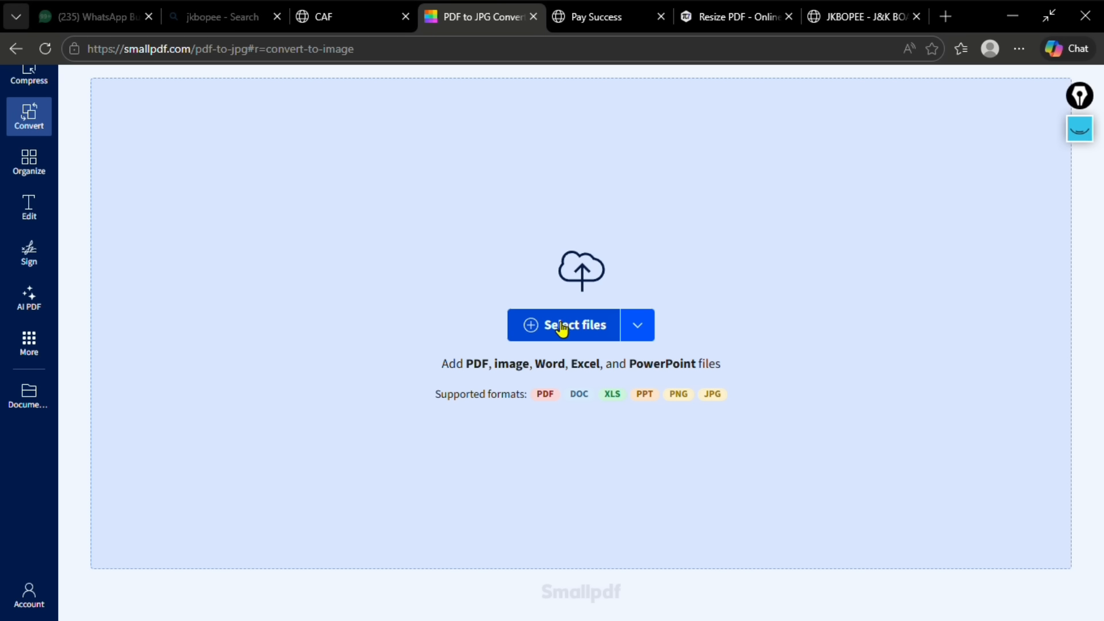
click(537, 329)
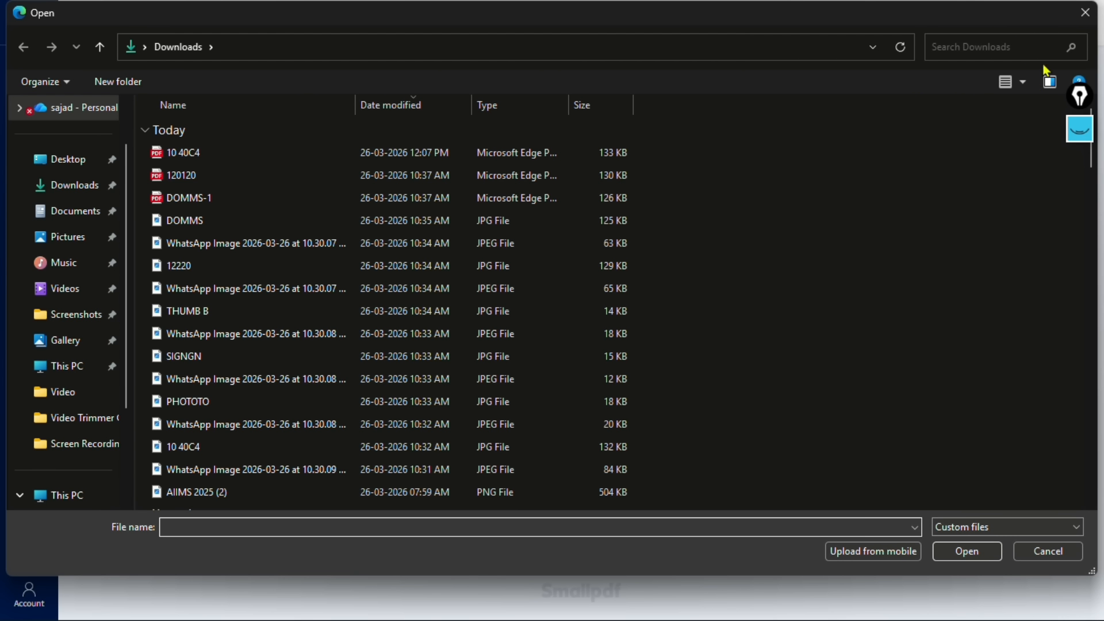
click(1085, 12)
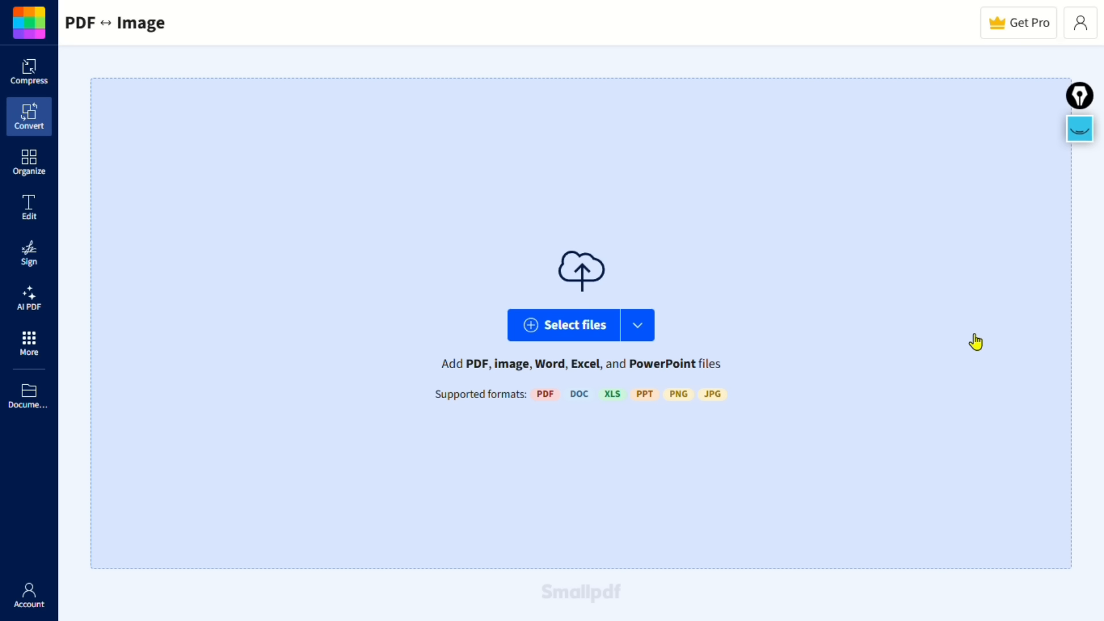
click(745, 19)
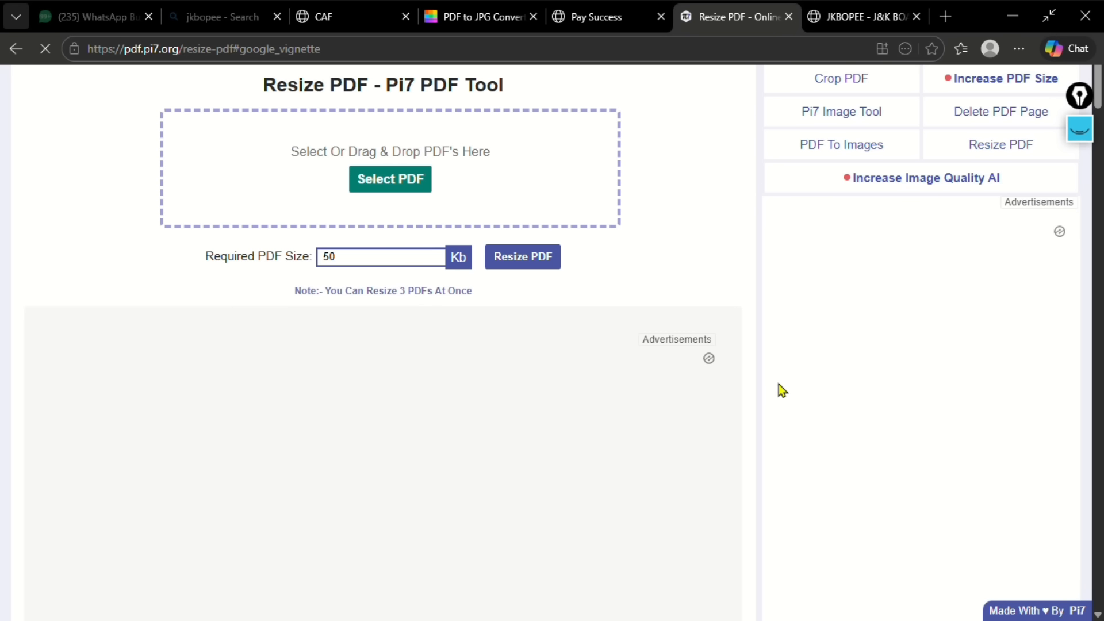
Load Downloader.pdf into Pi7 Resize PDF with a 150 KB target size
scroll(608, 428, down, 5)
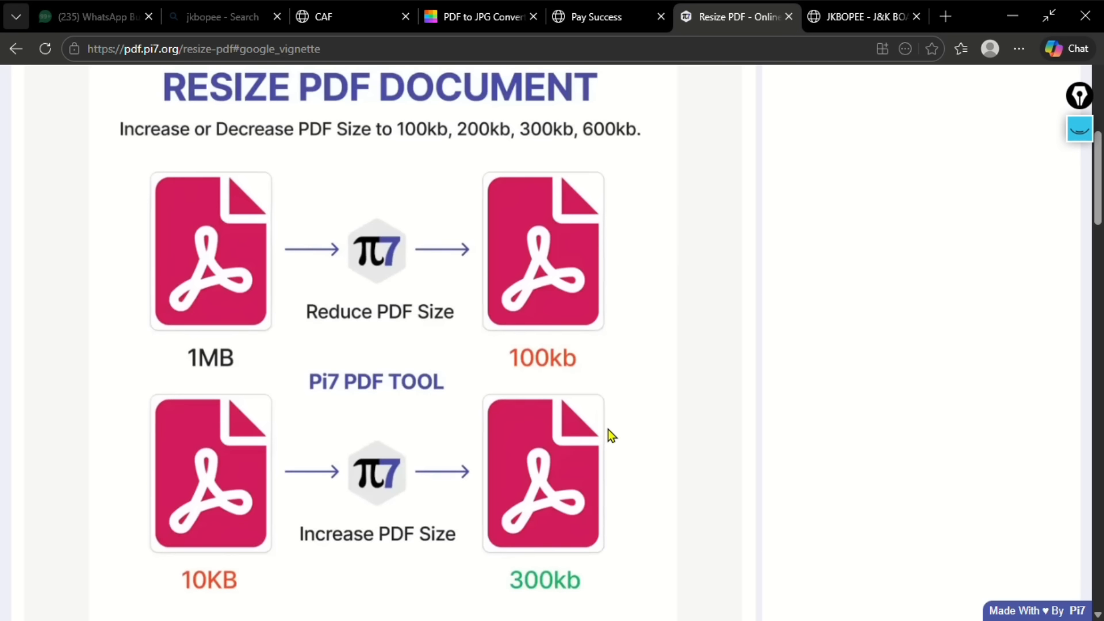
scroll(608, 426, up, 5)
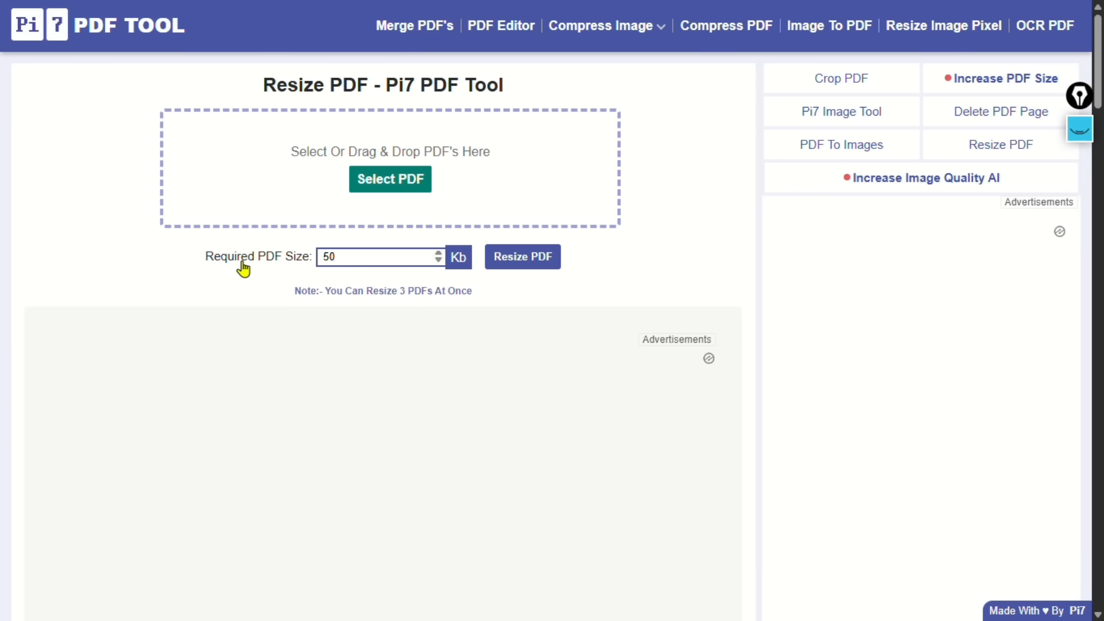
click(321, 257)
text(1)
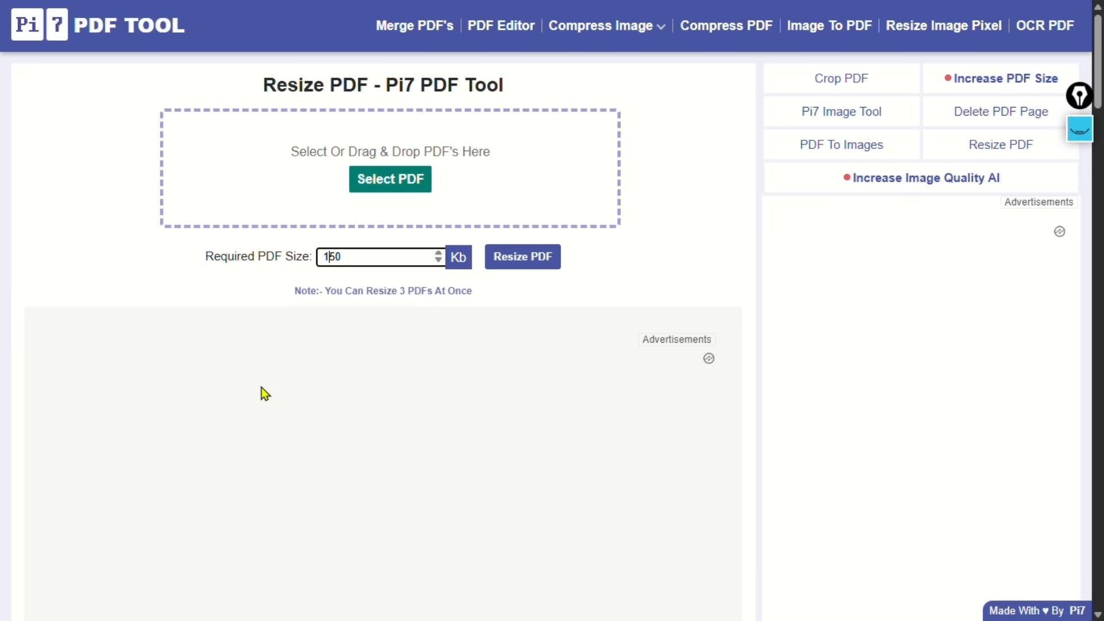
click(372, 180)
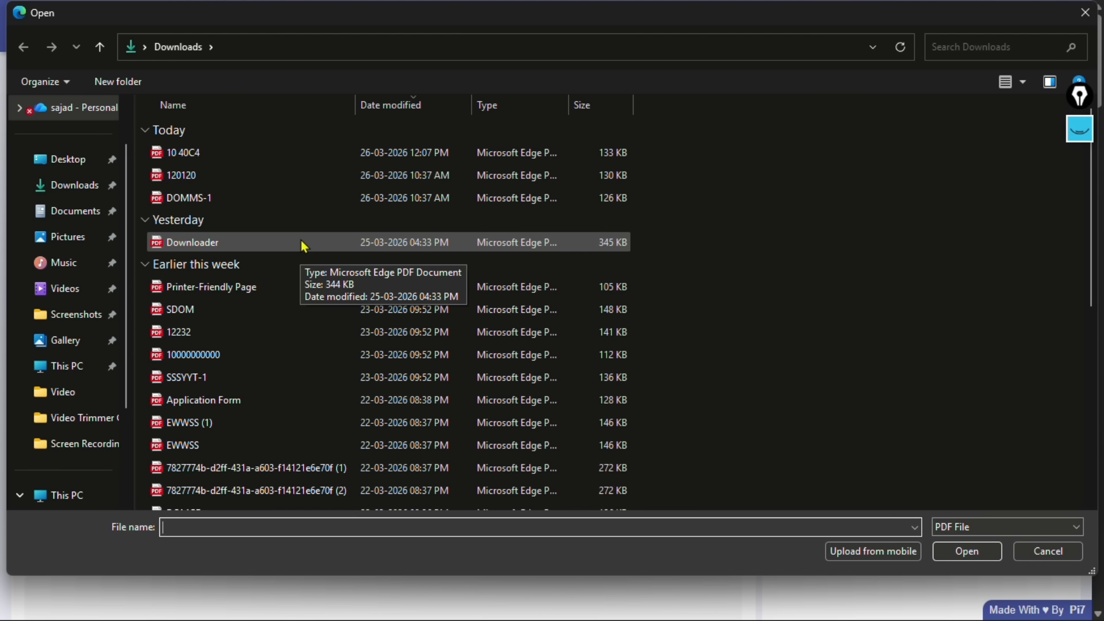
click(303, 246)
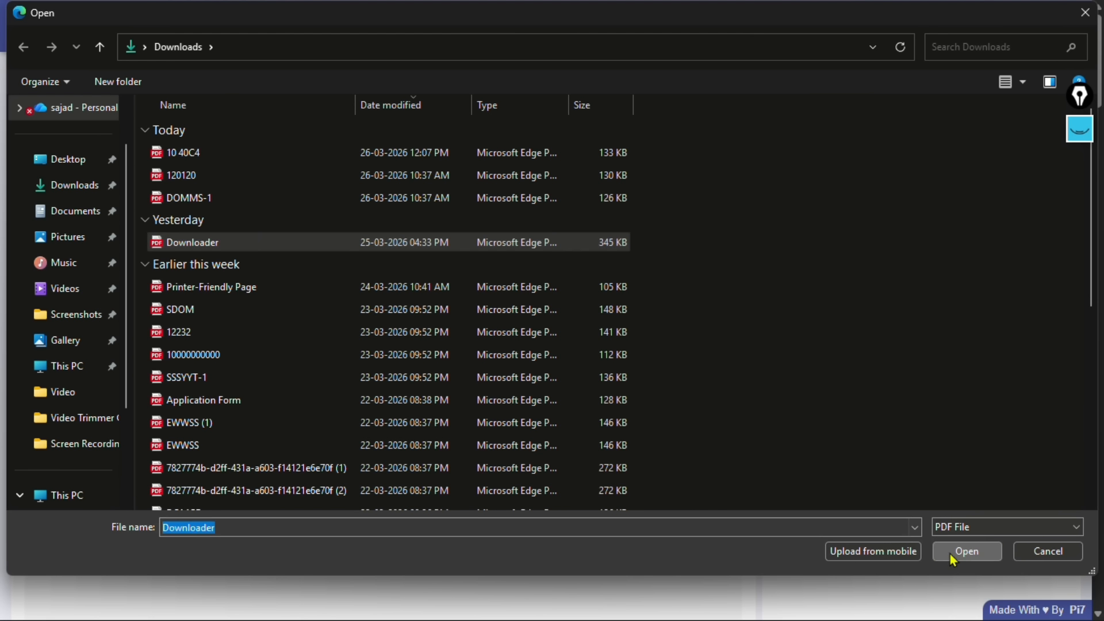
click(966, 551)
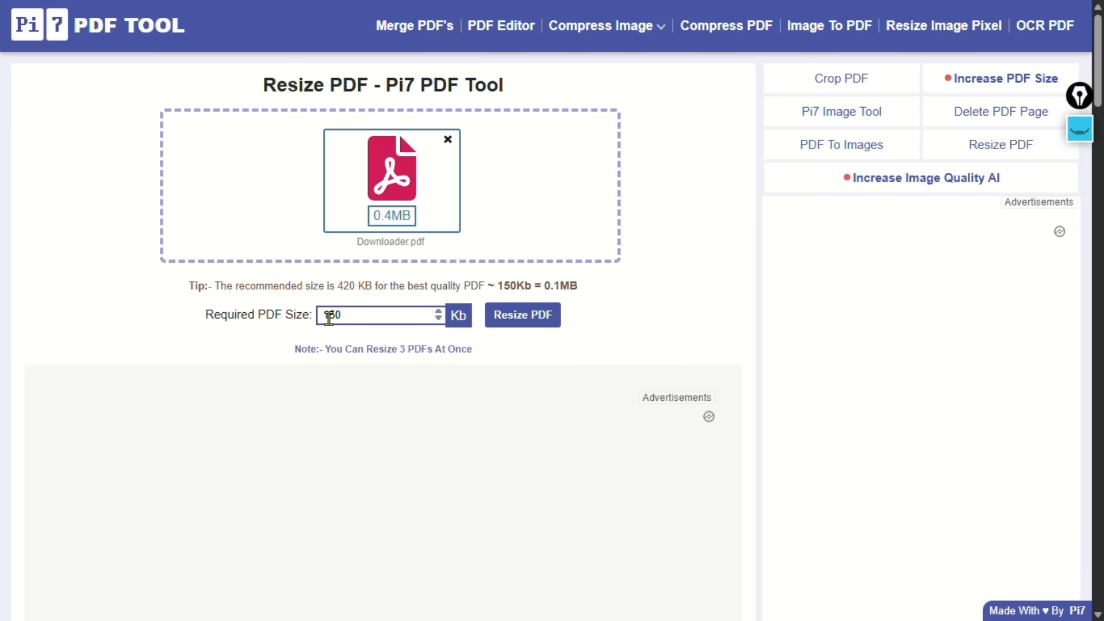
Resize the PDF to 146 KB and download it renamed as 122.pdf
click(520, 315)
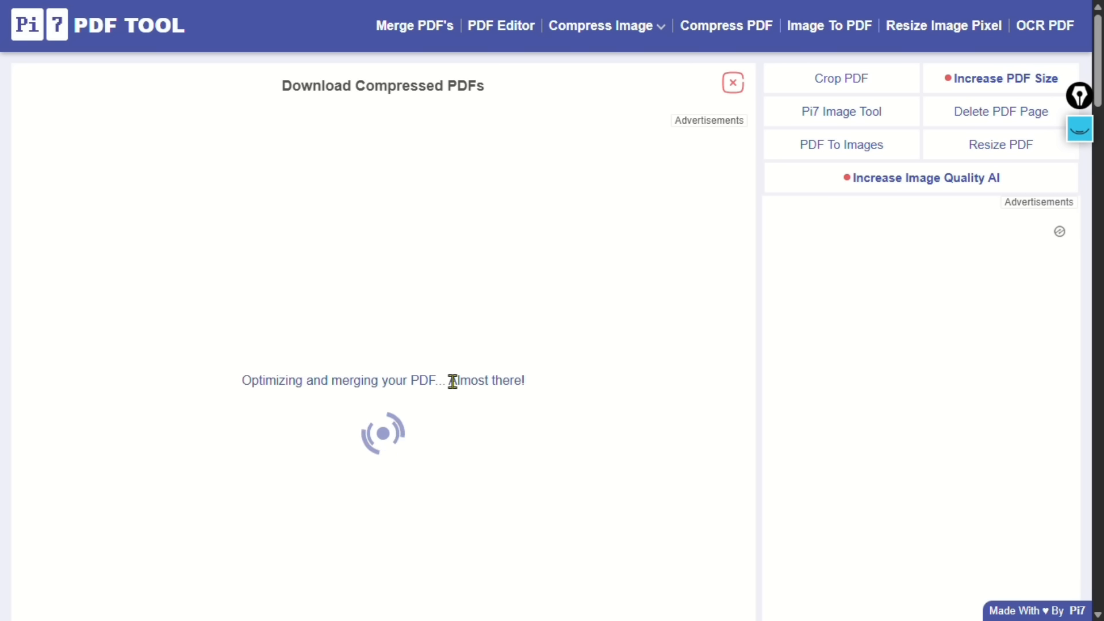
scroll(506, 403, down, 5)
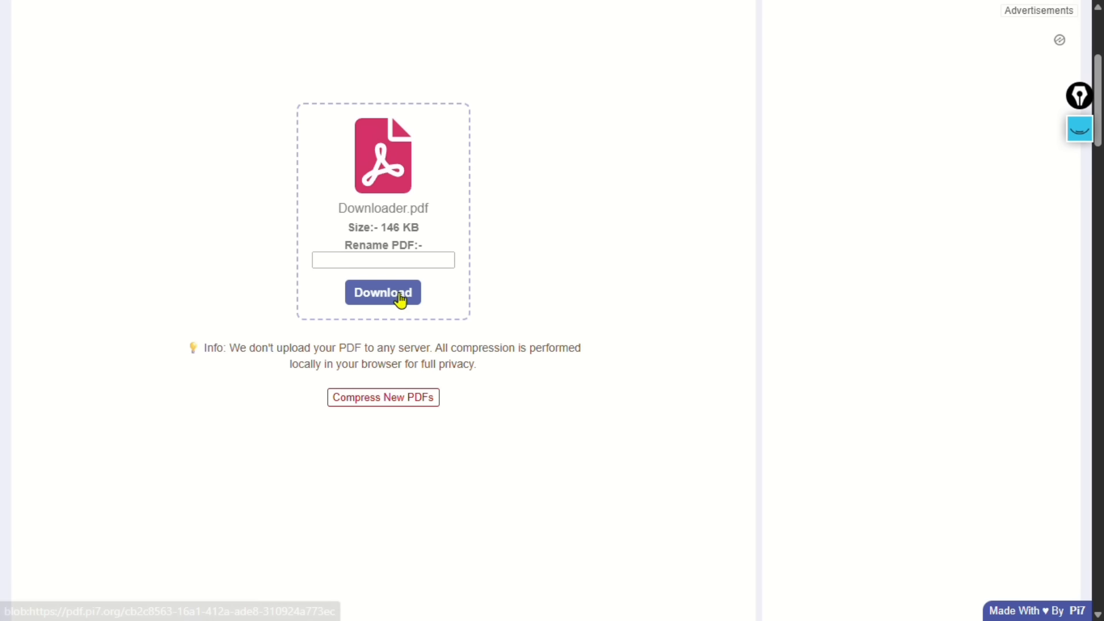
click(372, 262)
text(122)
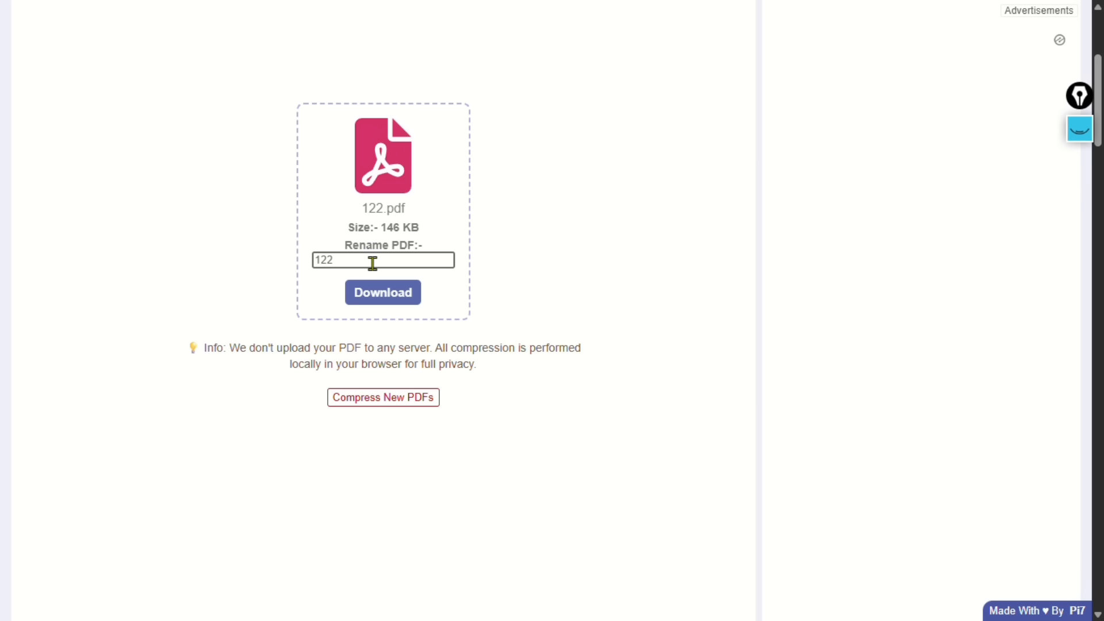
click(381, 296)
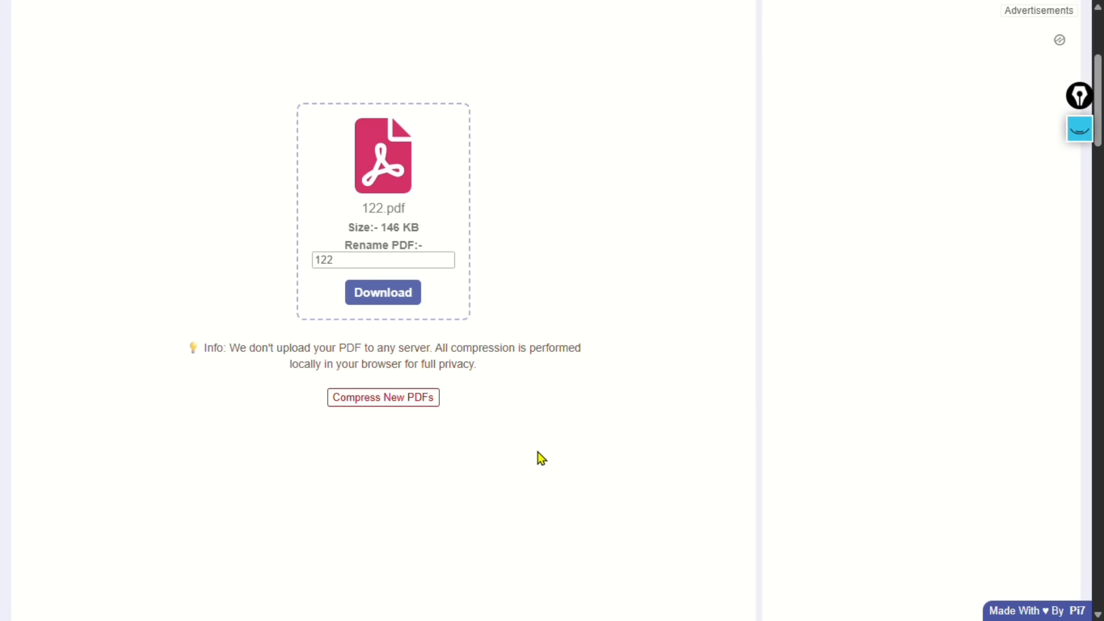
click(639, 245)
Back on JKBOPEE, upload the Domicile Certificate, Marks Secured and Date of Birth files
click(857, 16)
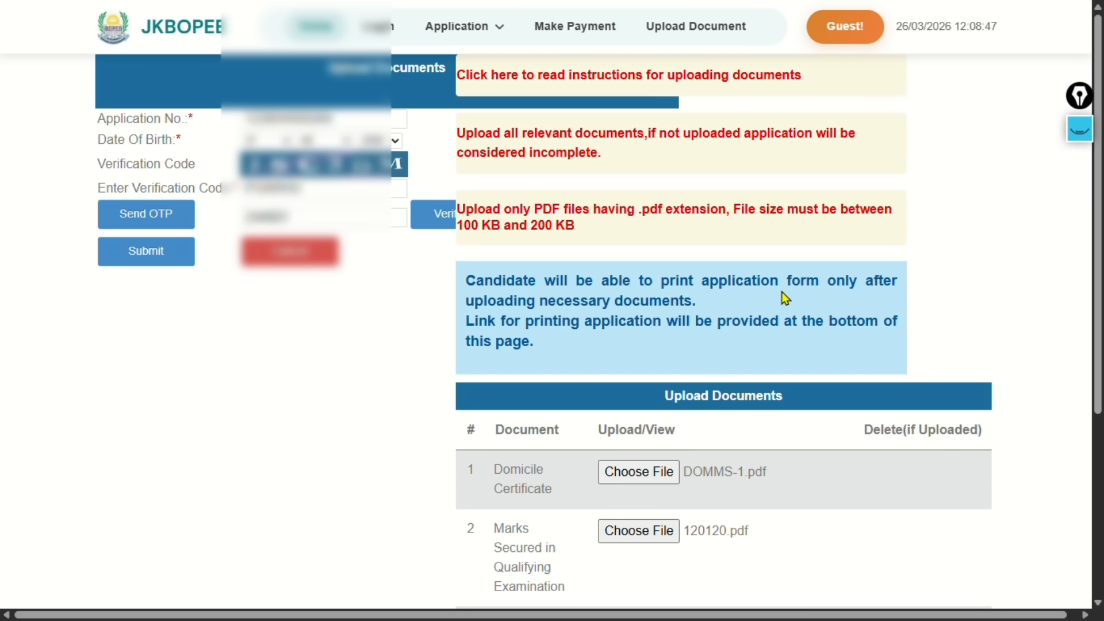
scroll(785, 294, down, 5)
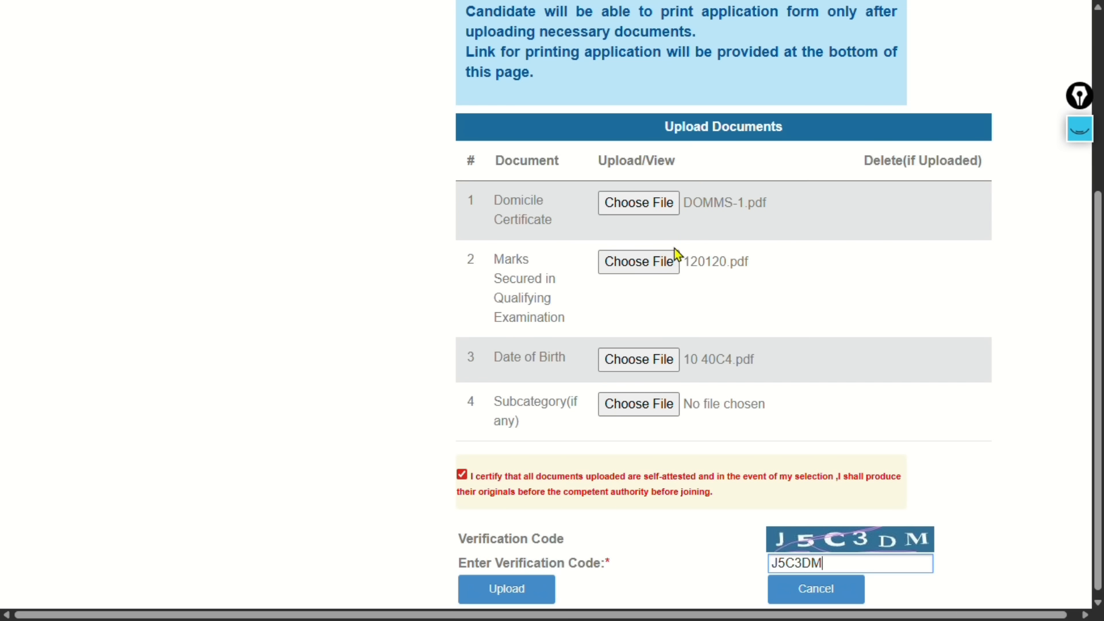
scroll(820, 449, down, 1)
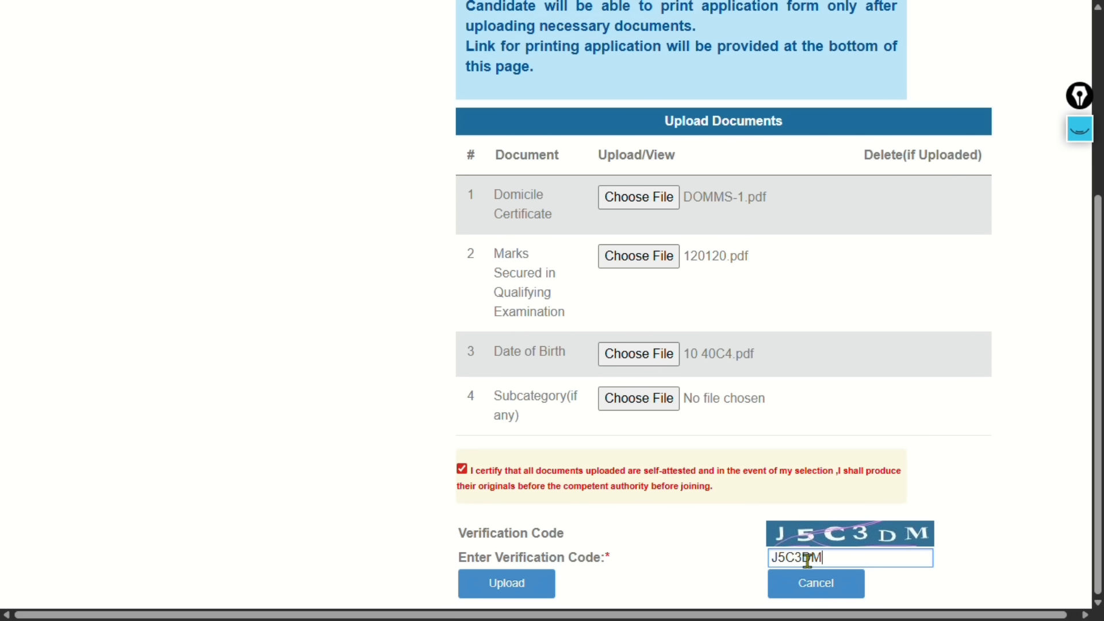
click(538, 592)
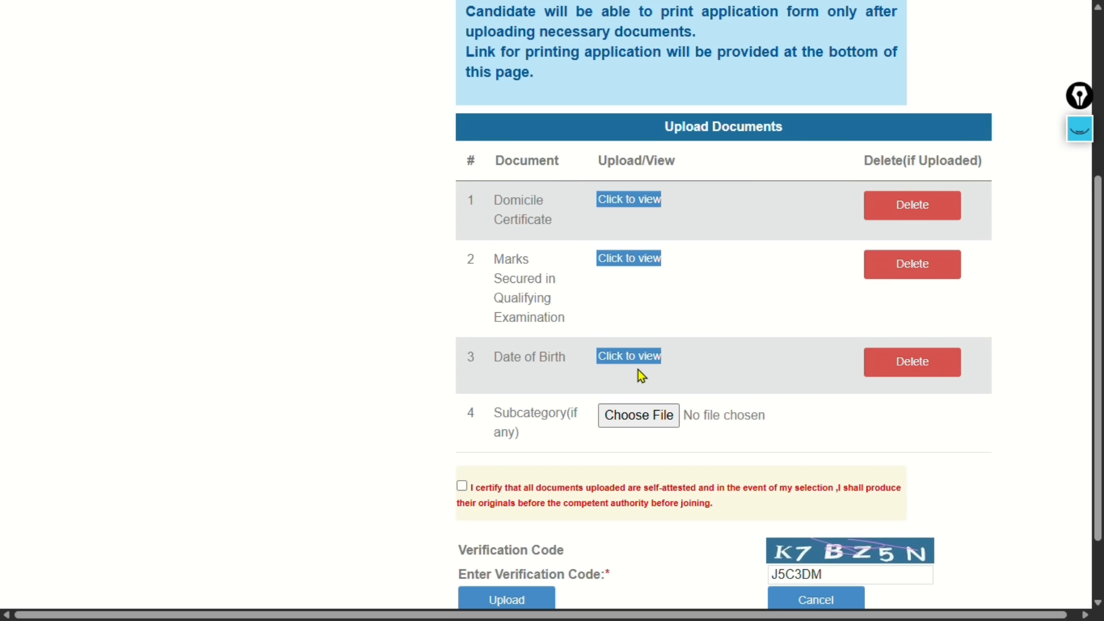
scroll(788, 412, down, 1)
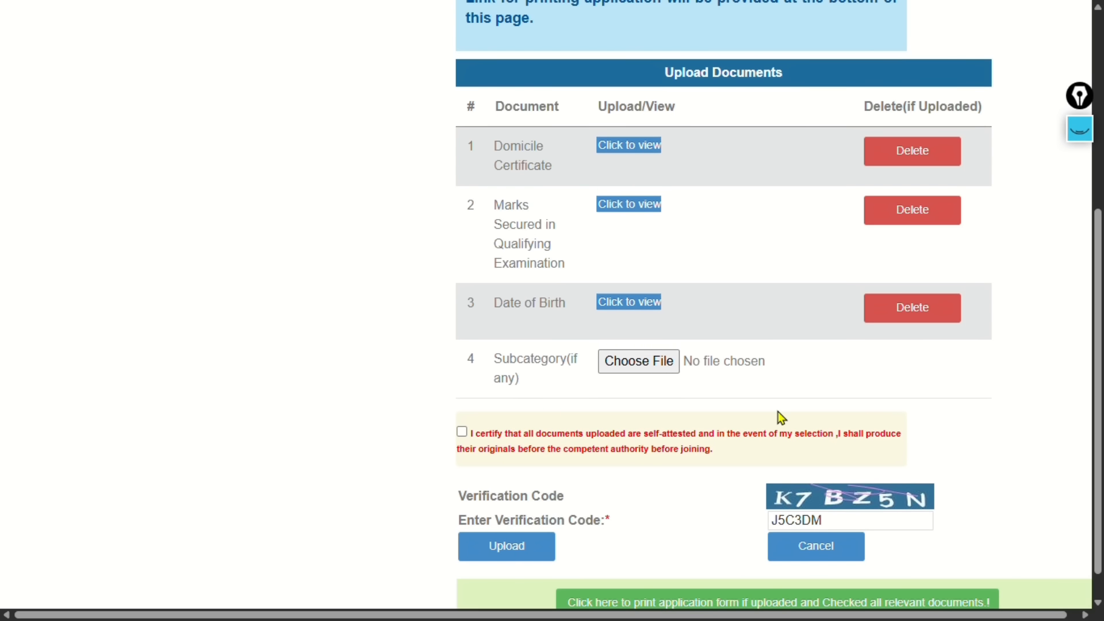
scroll(776, 412, up, 1)
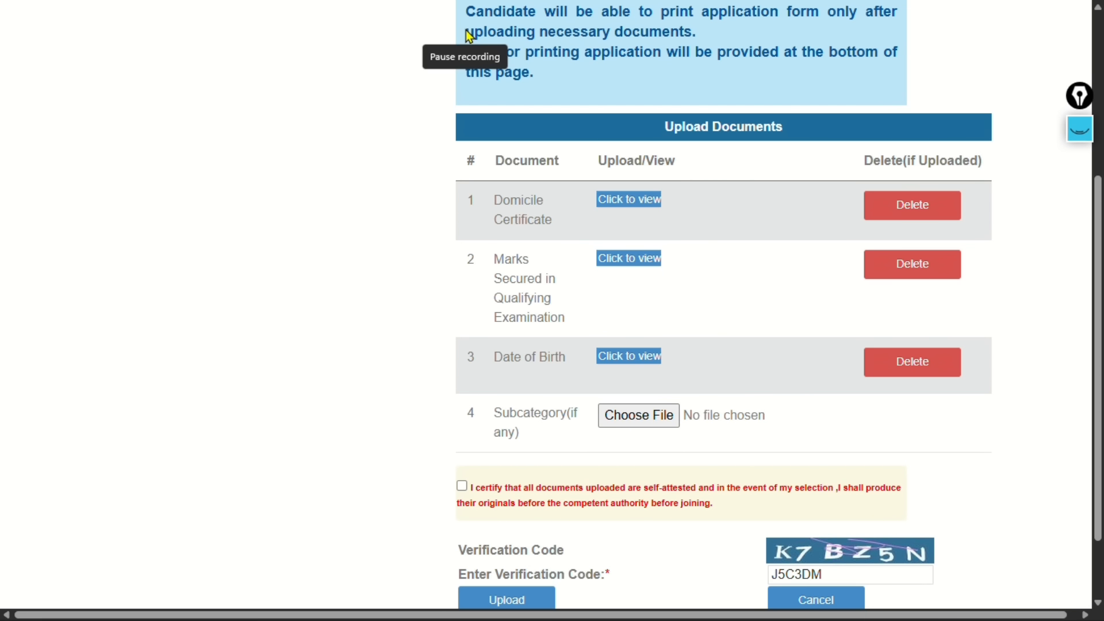
key(F11)
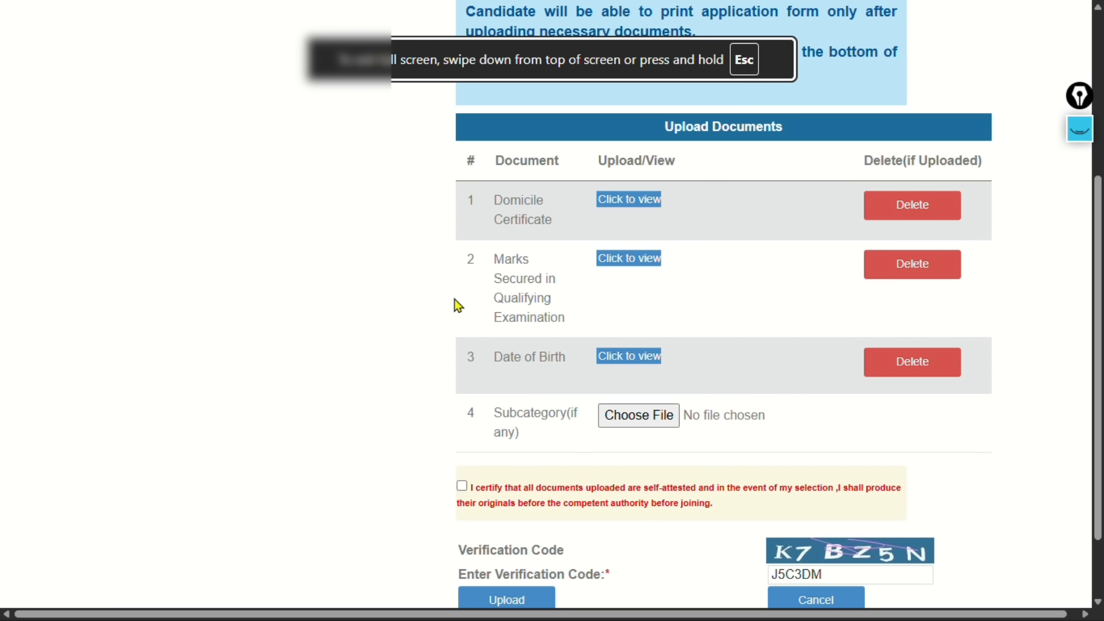
scroll(757, 315, down, 2)
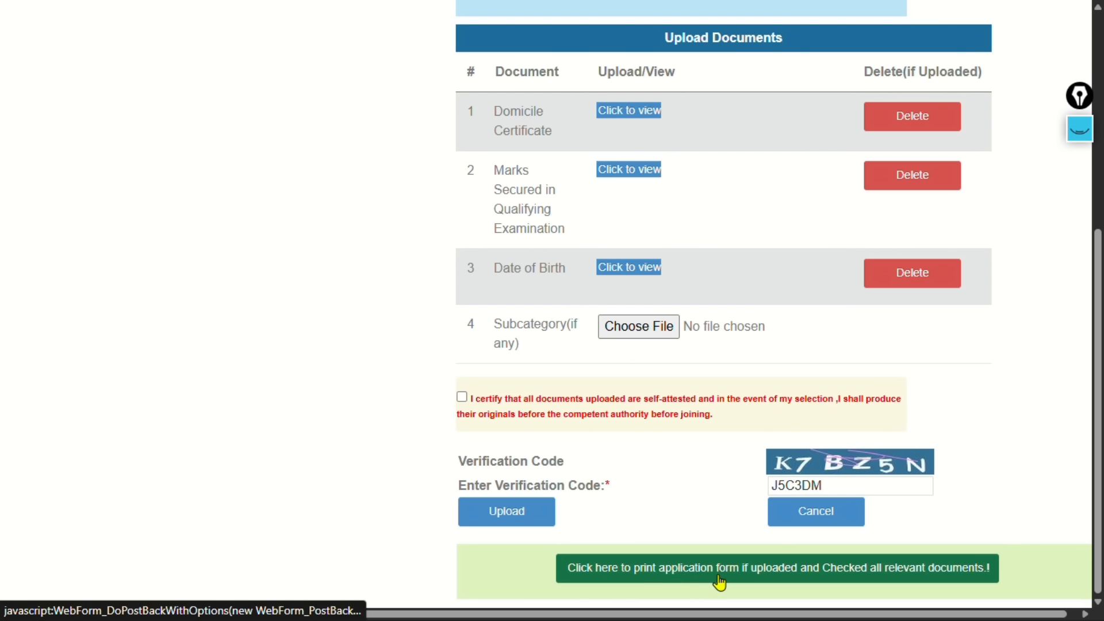
Request the printable application form and inspect the 'Lateral Entry BscParmedical' server error trace
click(785, 585)
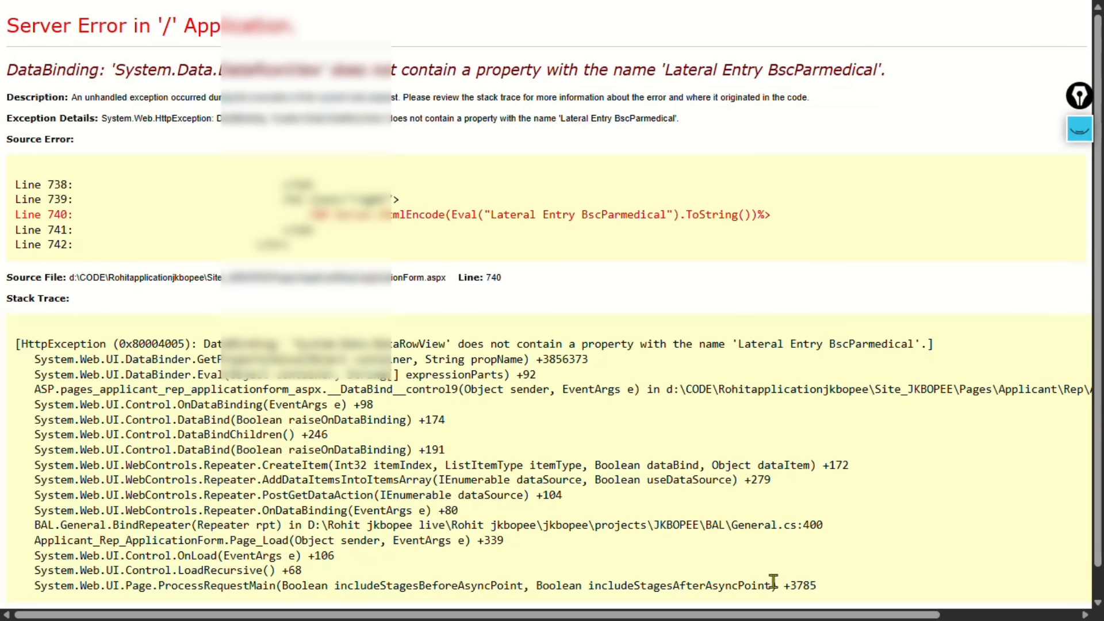
scroll(784, 585, down, 1)
scroll(311, 245, up, 1)
scroll(305, 236, down, 1)
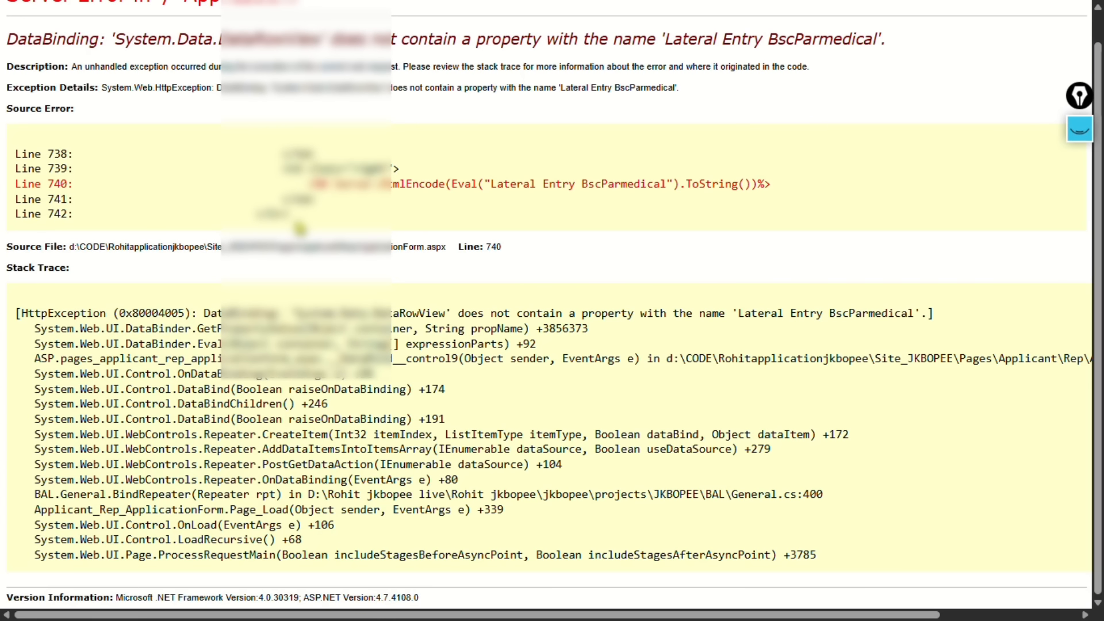
scroll(302, 231, up, 1)
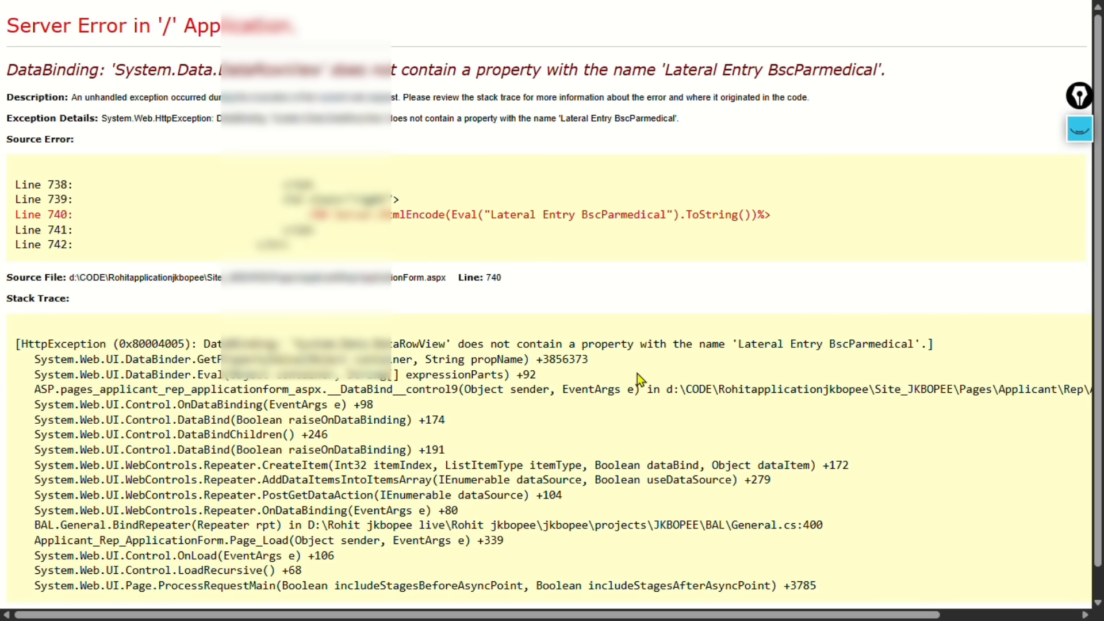
scroll(637, 374, down, 1)
drag(826, 524, 84, 375)
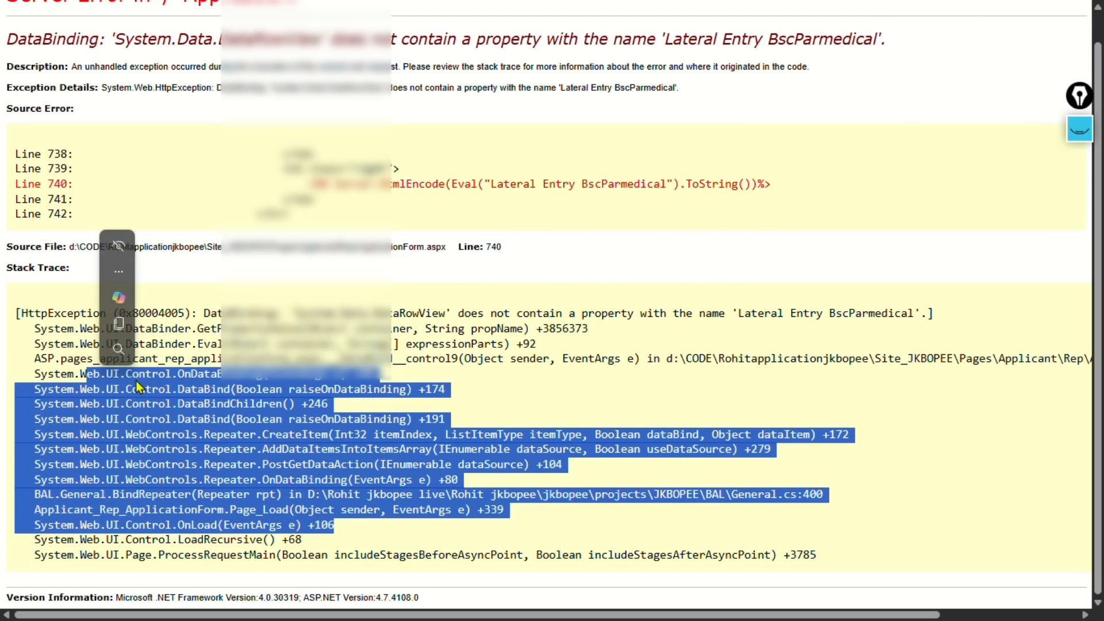
click(486, 377)
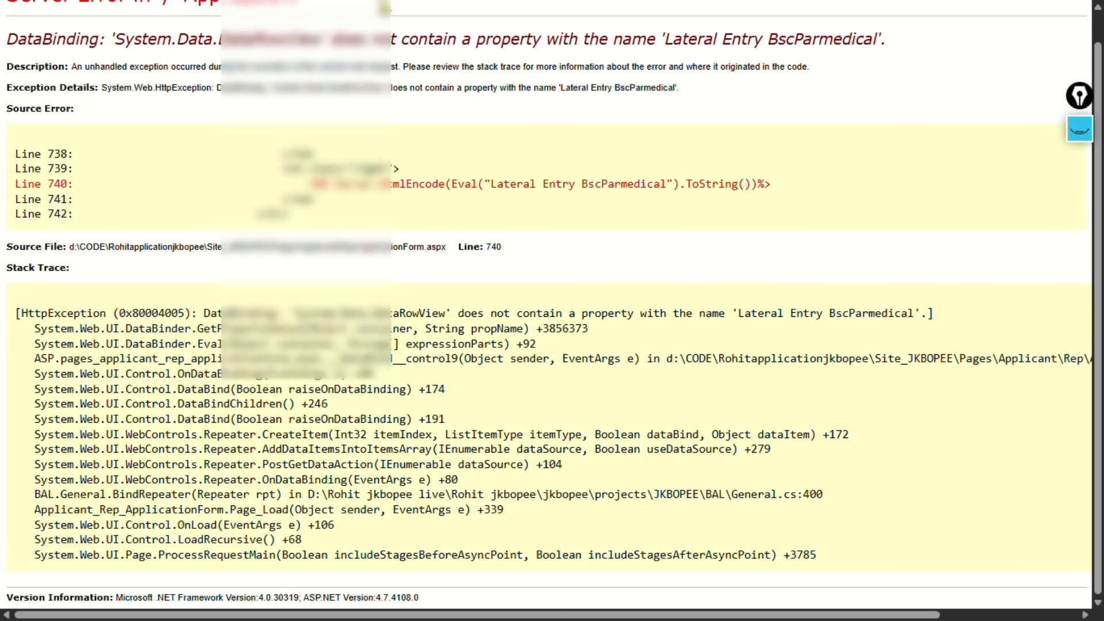
Reopen jkbopee.gov.in from search and reach Application > Application Form download page
mouse_move(384, 6)
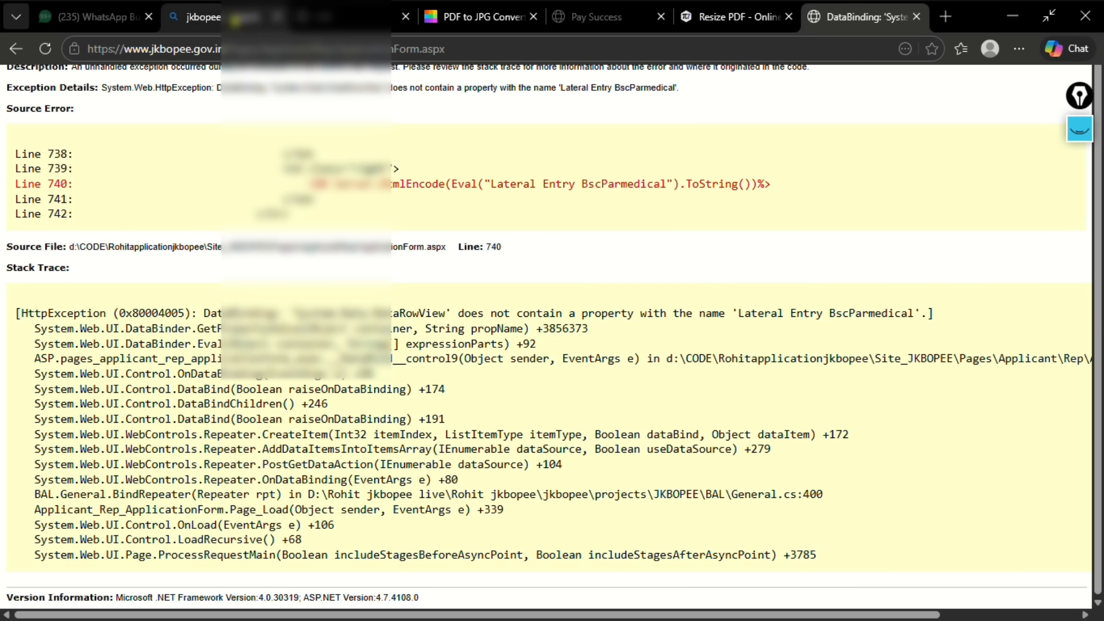
click(235, 20)
click(343, 242)
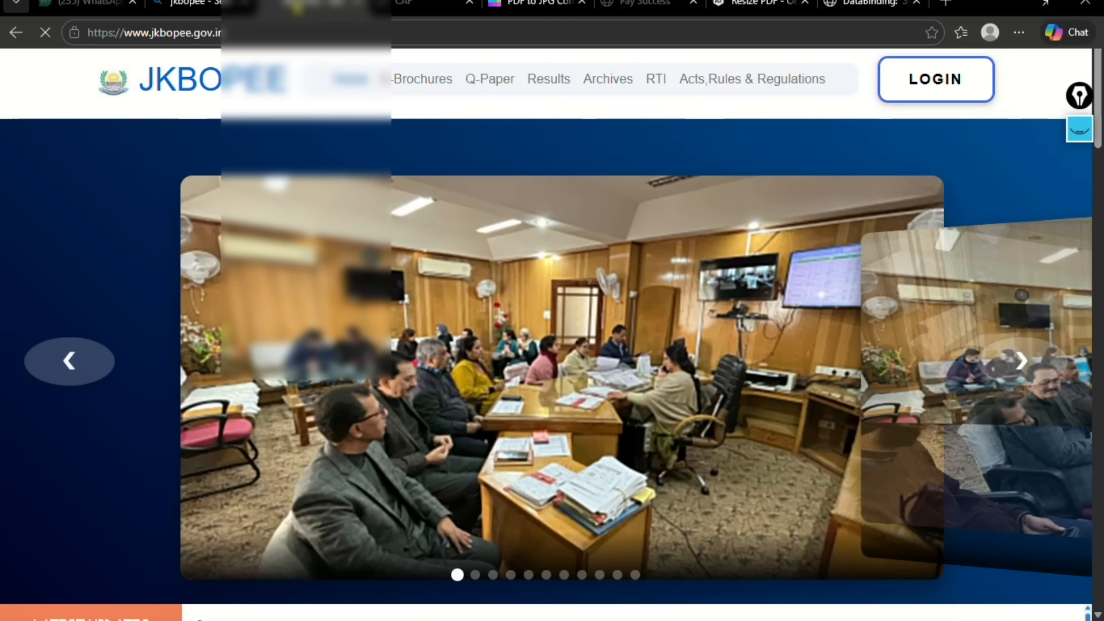
click(403, 17)
scroll(498, 334, up, 3)
scroll(525, 339, up, 10)
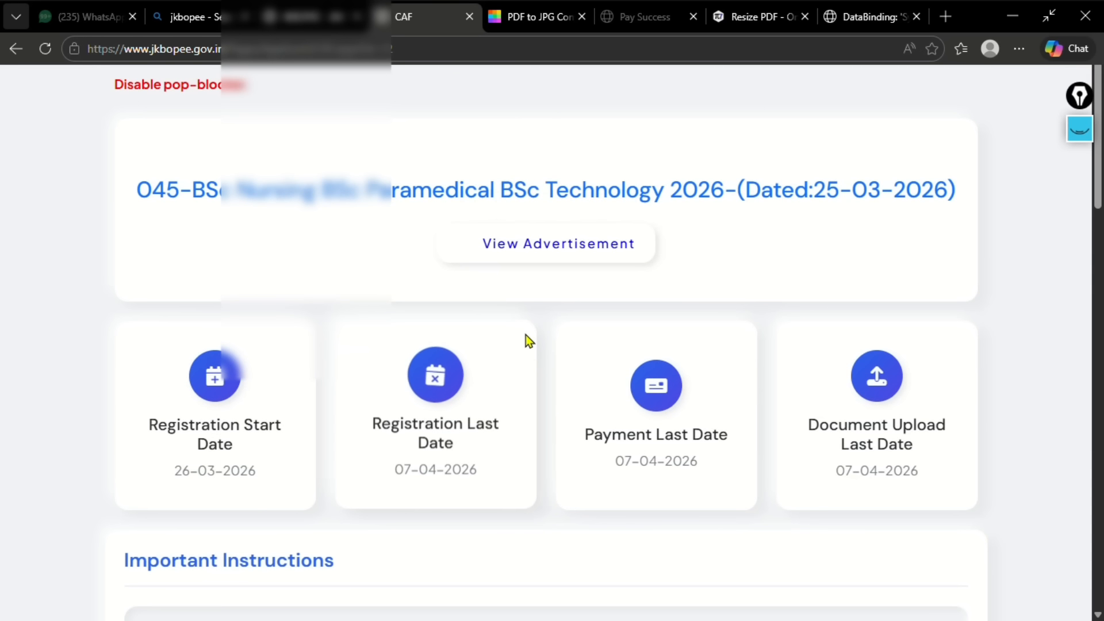
scroll(545, 367, down, 12)
scroll(550, 368, up, 4)
scroll(549, 367, down, 4)
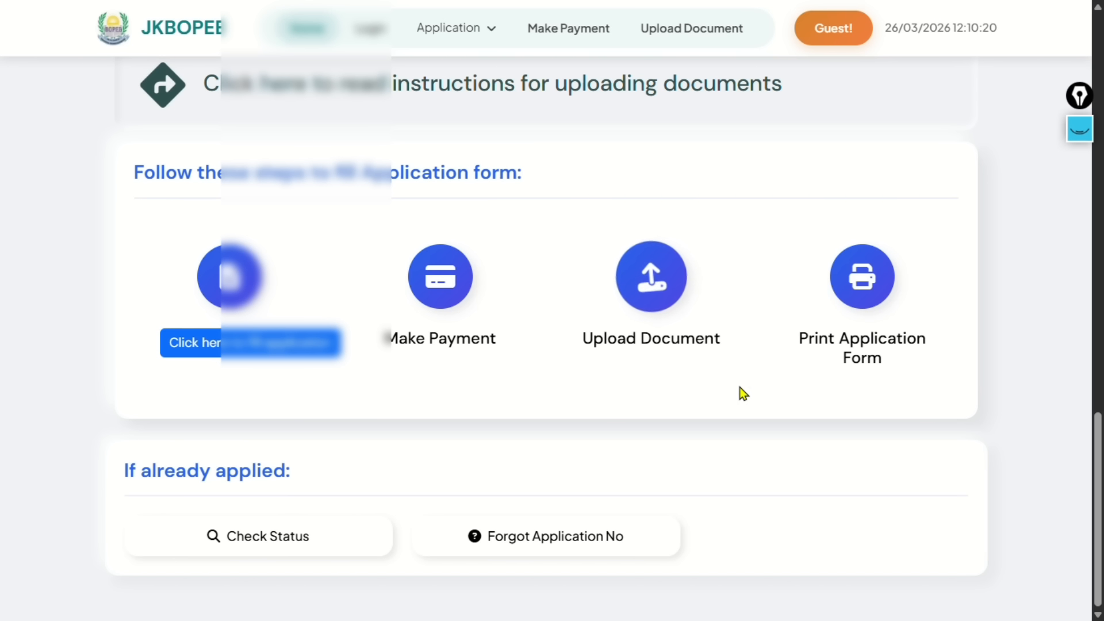
click(661, 345)
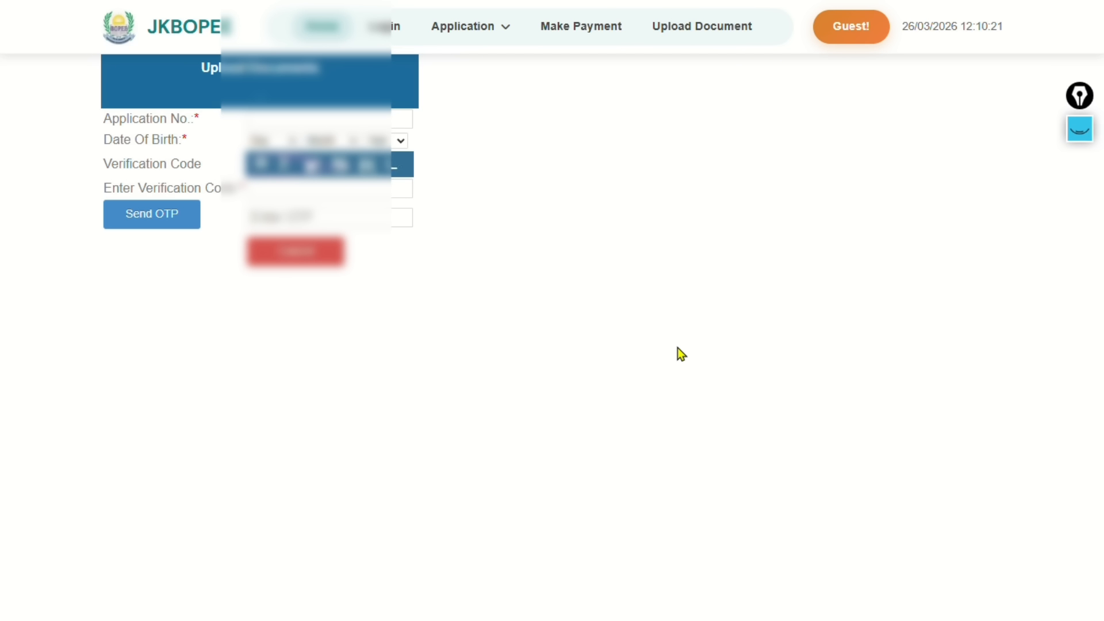
click(435, 34)
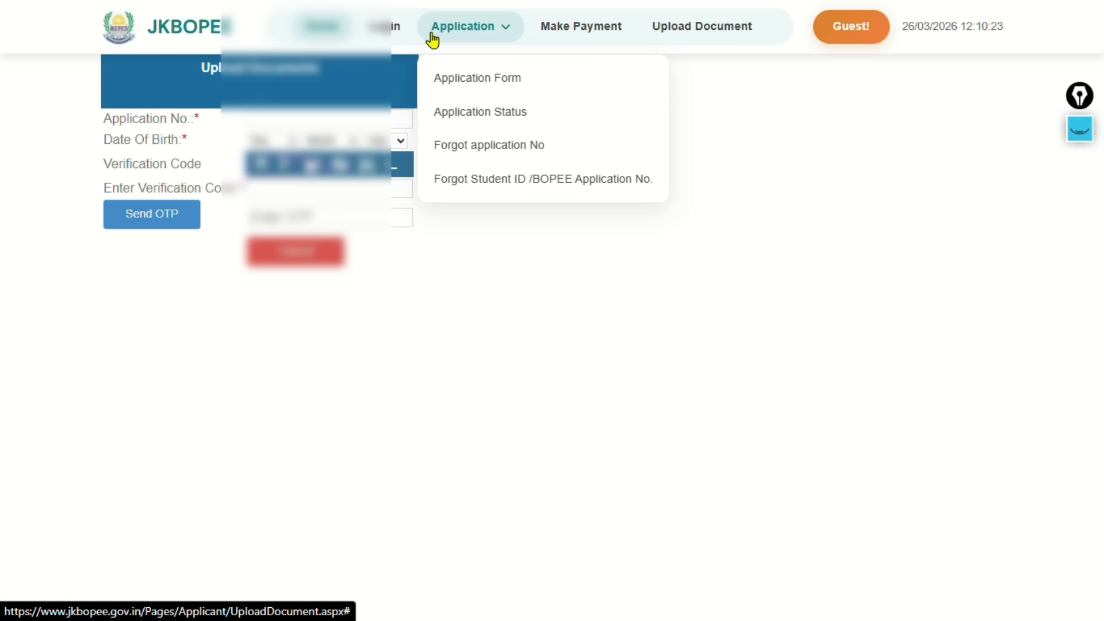
click(483, 85)
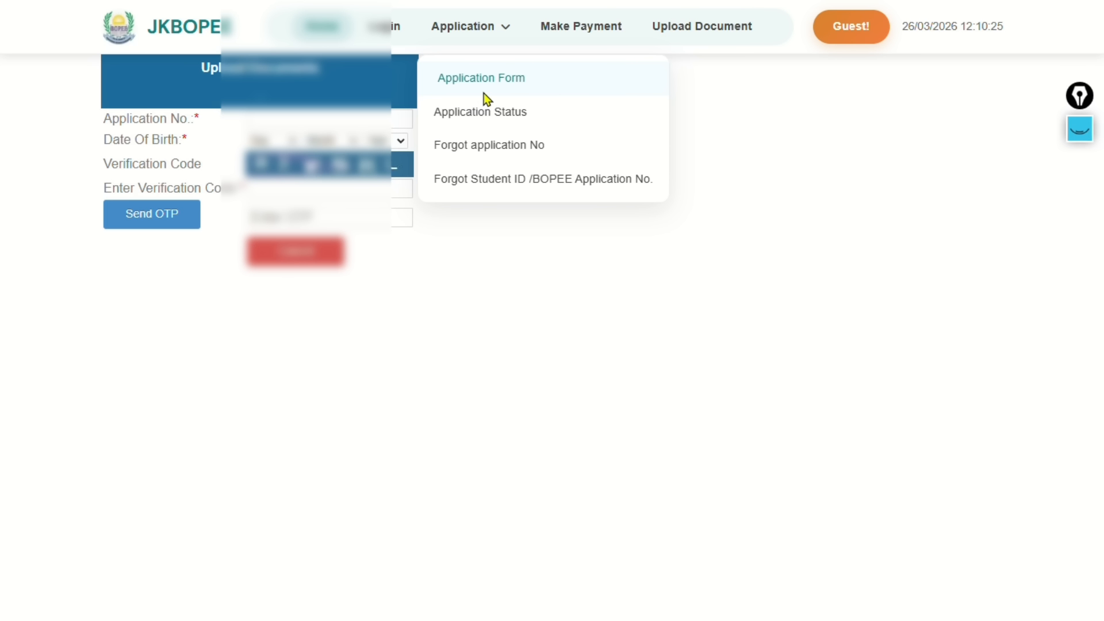